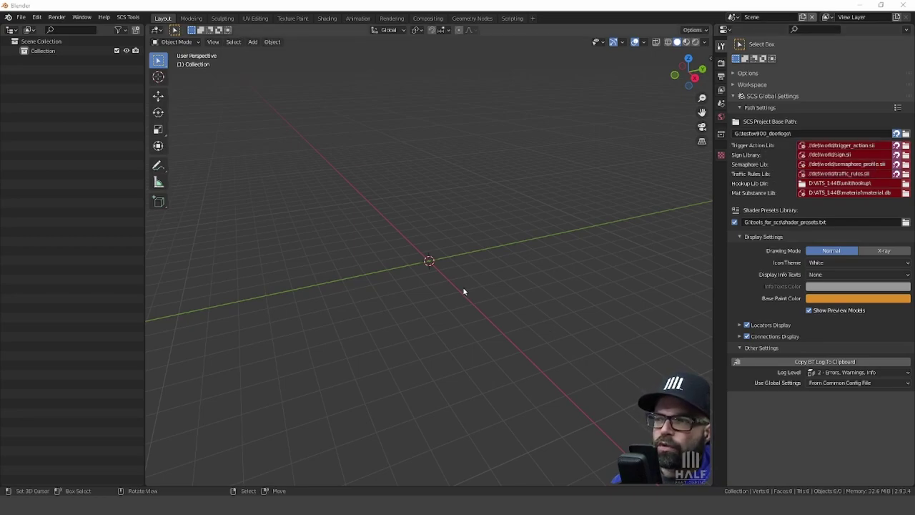
Step: Start an SCS & BT model import from Blender's File > Import menu
click(21, 17)
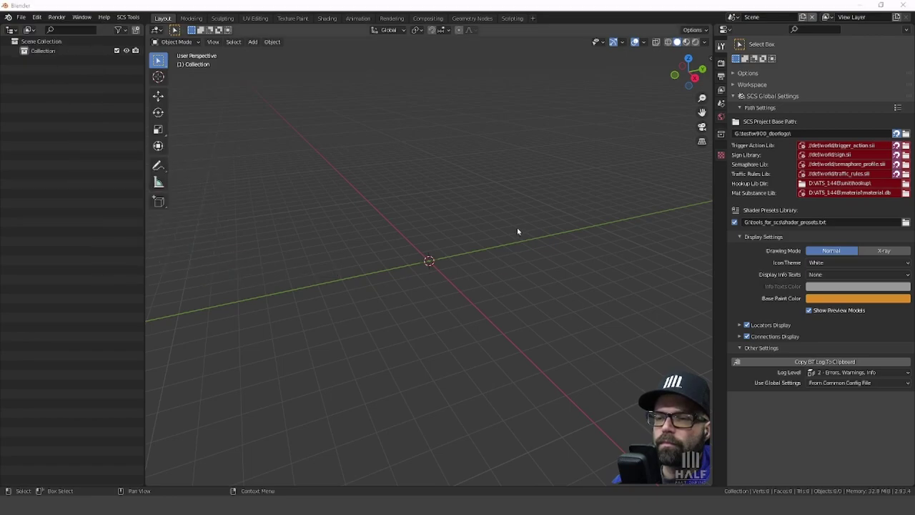
Step: Browse through Games (H:) > SteamLibrary > steamapps to the American Truck Simulator folder
click(480, 30)
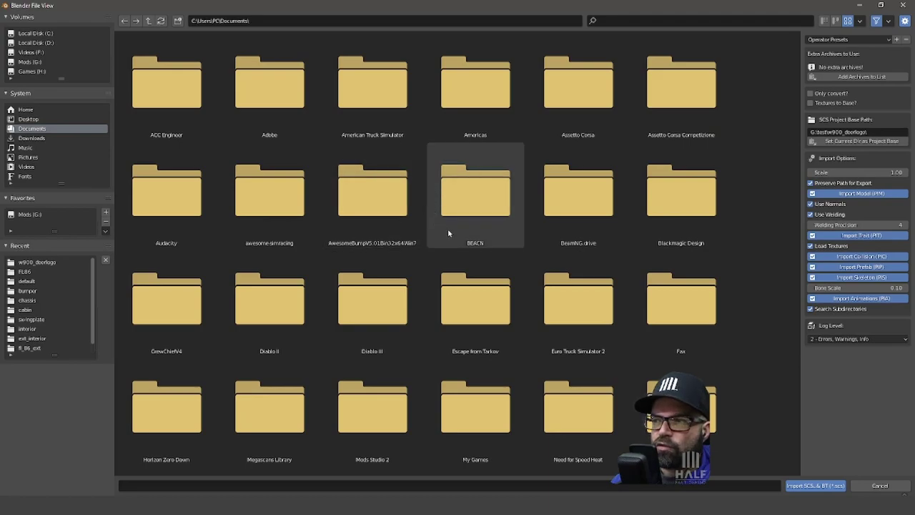
click(860, 76)
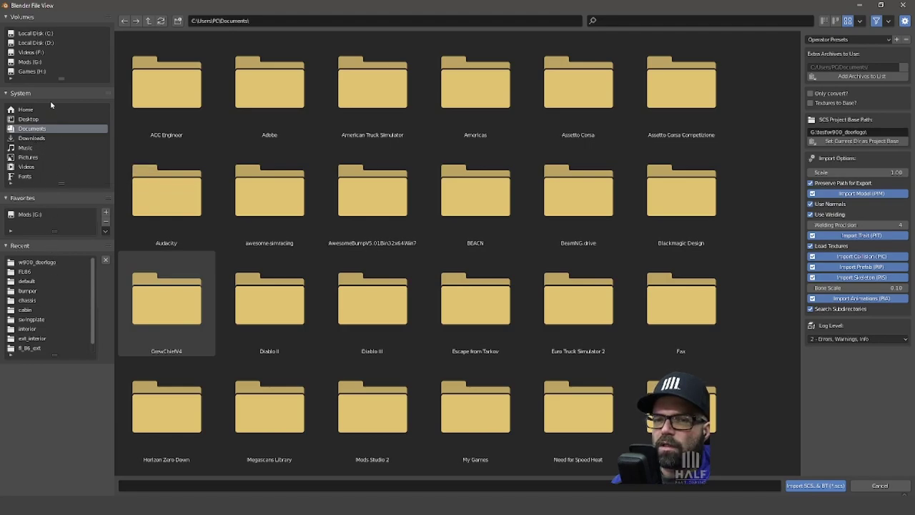
click(36, 43)
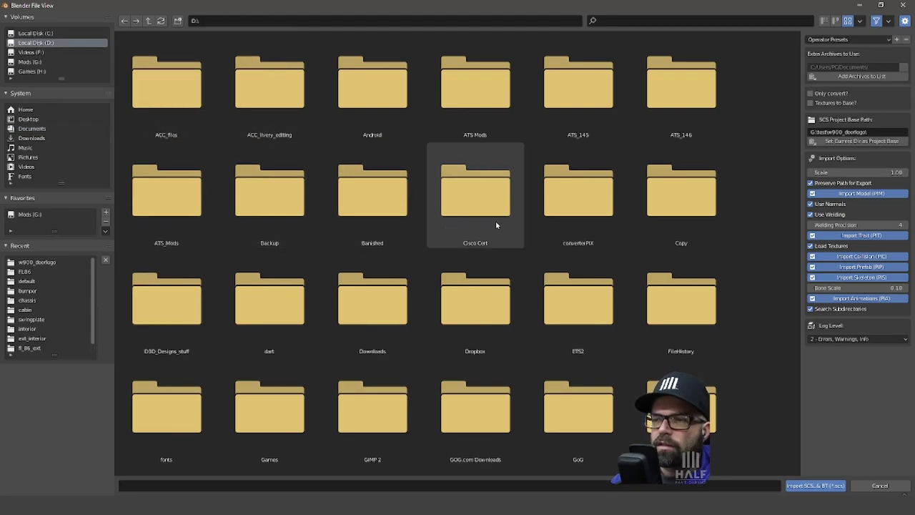
double_click(681, 93)
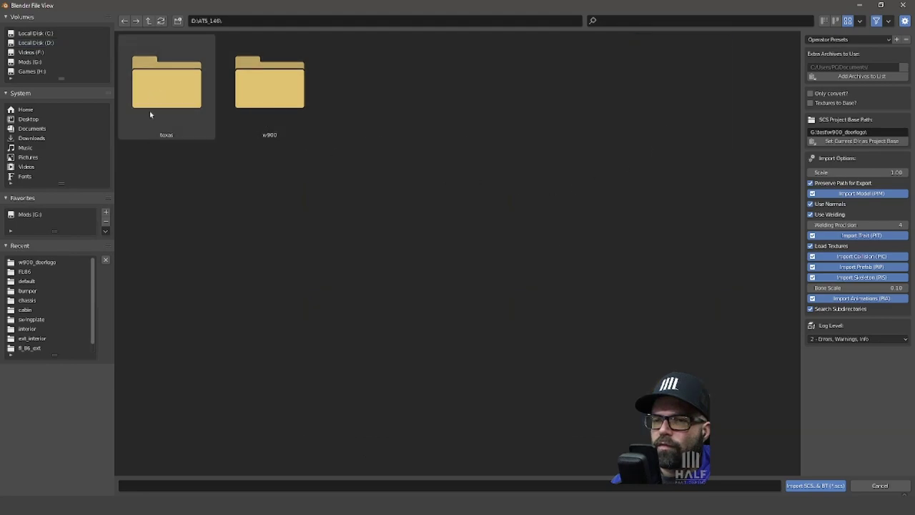
click(32, 62)
click(30, 71)
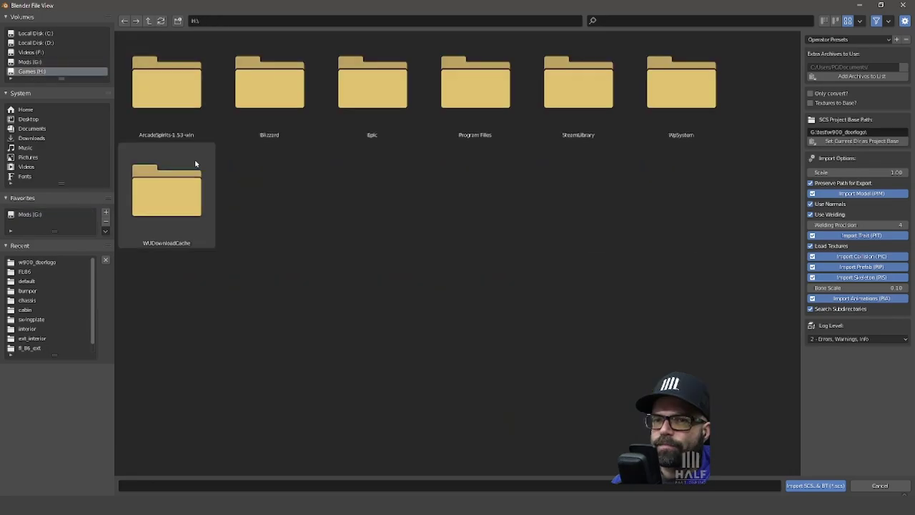
double_click(595, 100)
double_click(170, 85)
double_click(167, 85)
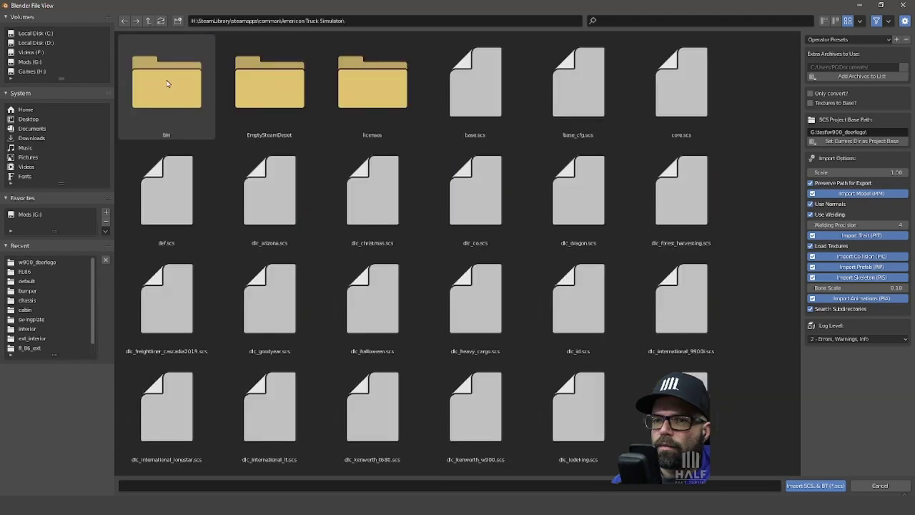
Step: Add base.scs and dlc_kenworth_w900.scs as extra archives for import
click(515, 96)
click(886, 76)
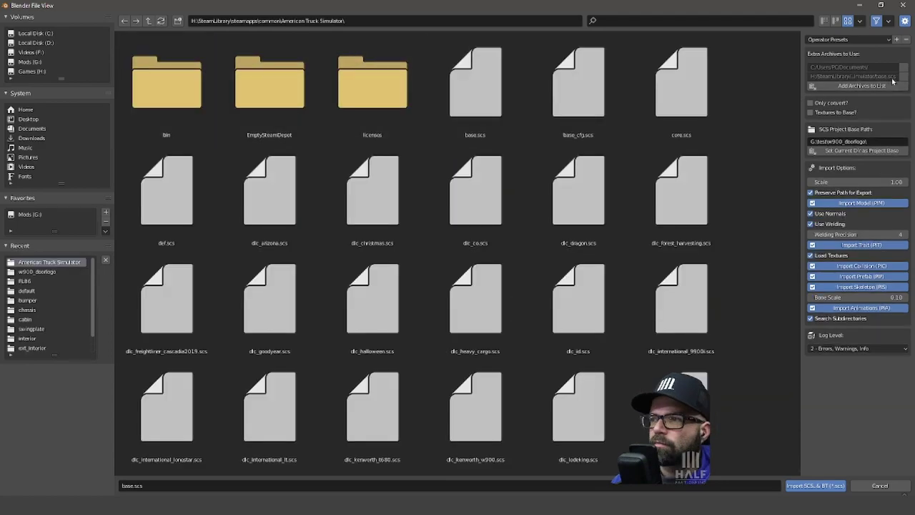
scroll(454, 248, down, 2)
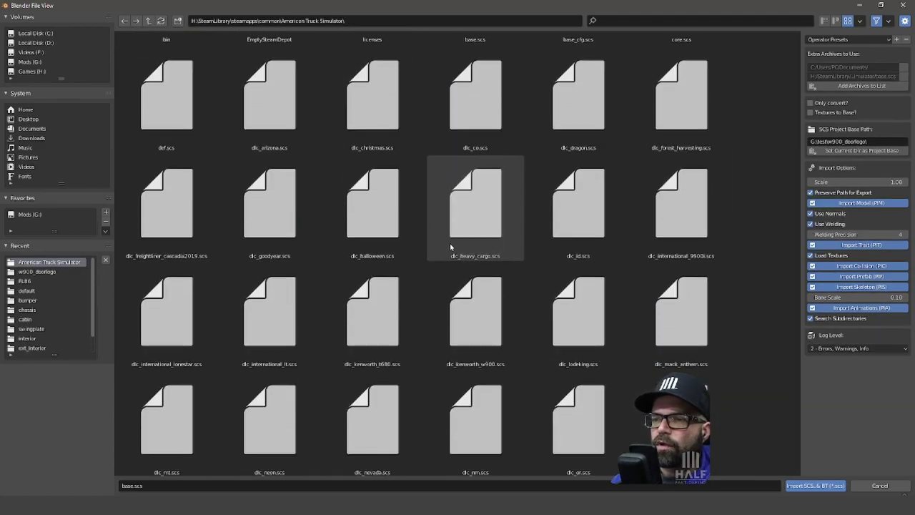
scroll(489, 254, down, 3)
scroll(489, 254, down, 1)
scroll(493, 261, down, 2)
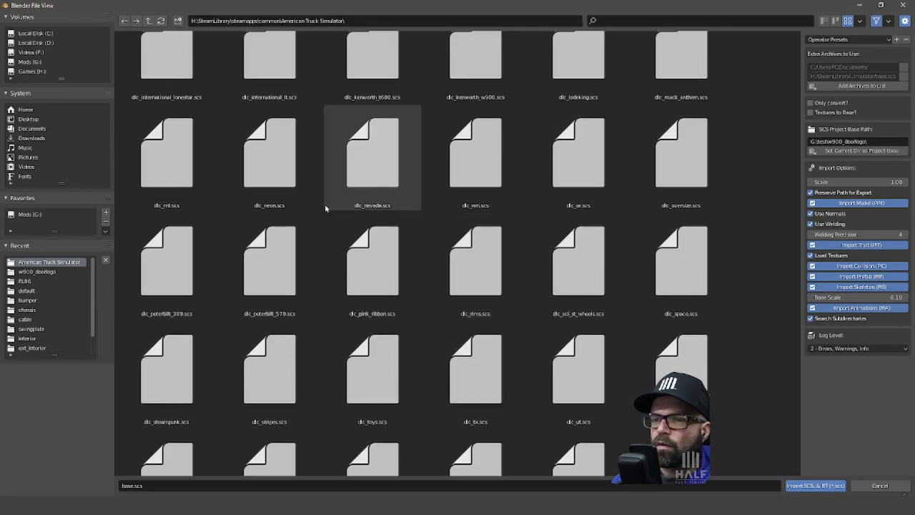
scroll(426, 87, up, 1)
click(465, 93)
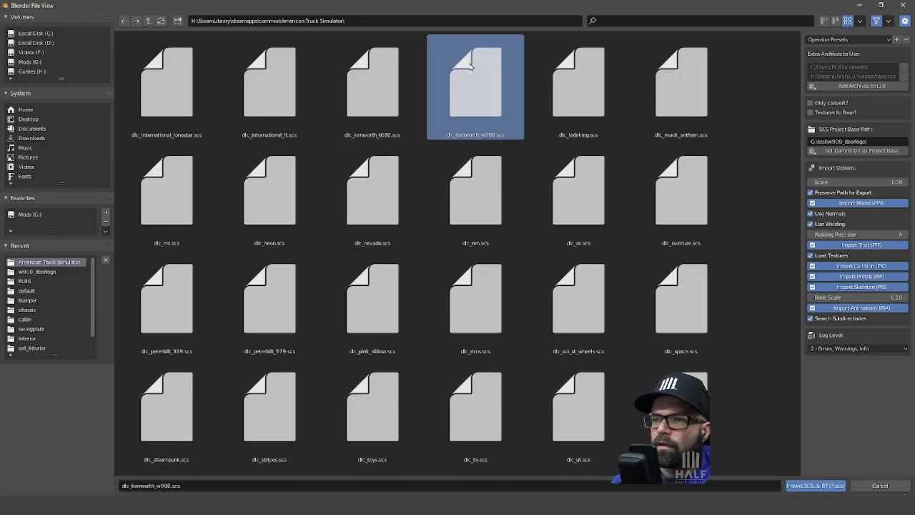
Step: Import truck.pmg from vehicle/truck/kenworth_w900 in the Converter PIX Wrapper
click(813, 485)
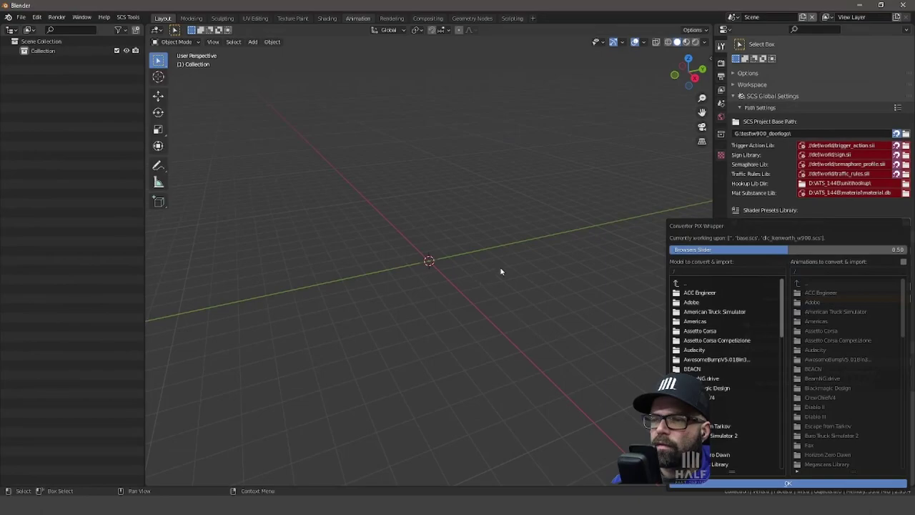
scroll(726, 425, down, 2)
scroll(724, 429, down, 2)
scroll(722, 433, down, 2)
scroll(722, 437, down, 2)
double_click(700, 347)
double_click(697, 341)
double_click(701, 293)
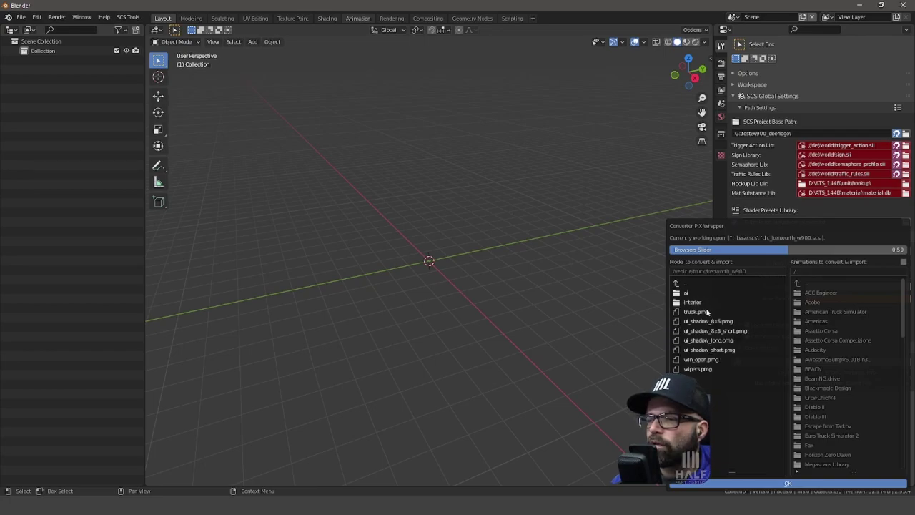
click(698, 312)
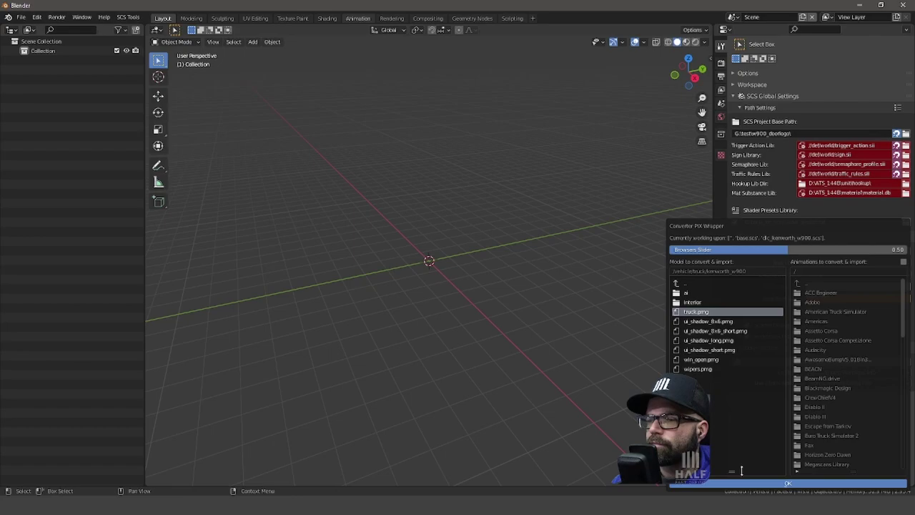
key(Return)
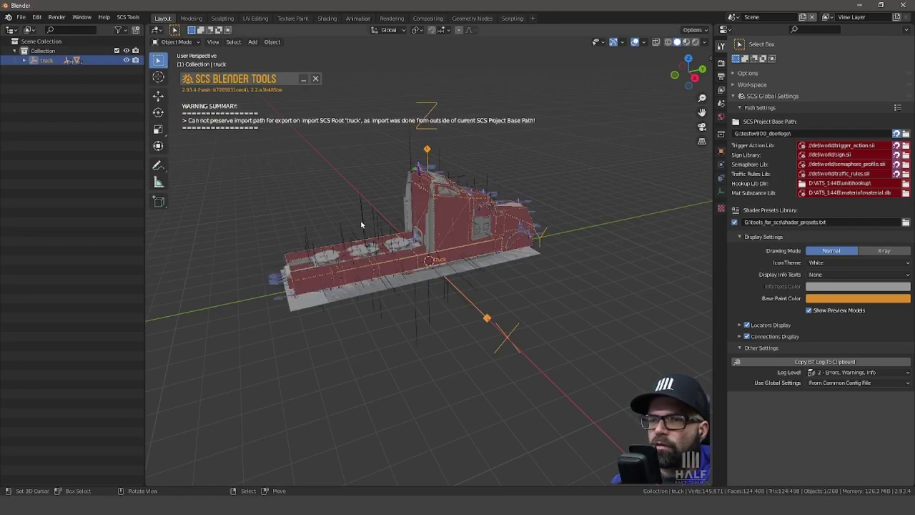
Step: Dismiss the import warning, expand the truck in the Outliner, and hide the red overlay shapes
click(316, 79)
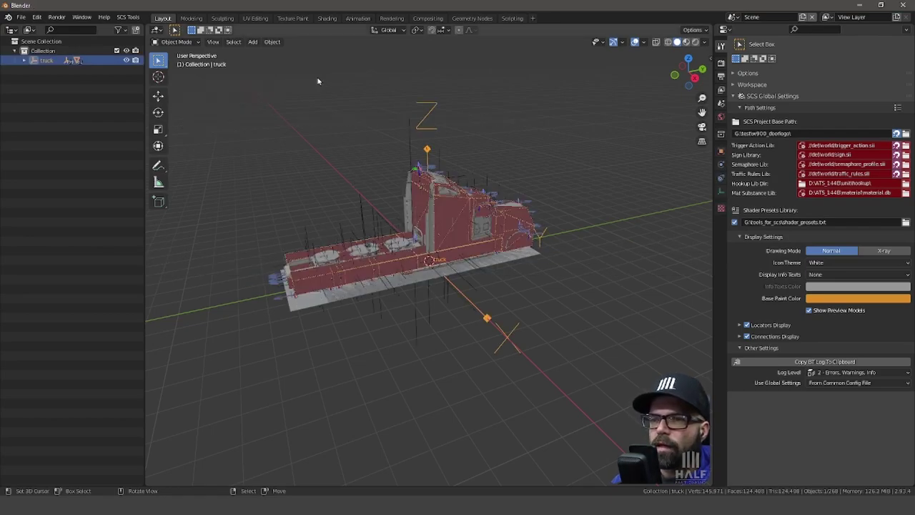
click(31, 61)
middle_drag(286, 179, 343, 170)
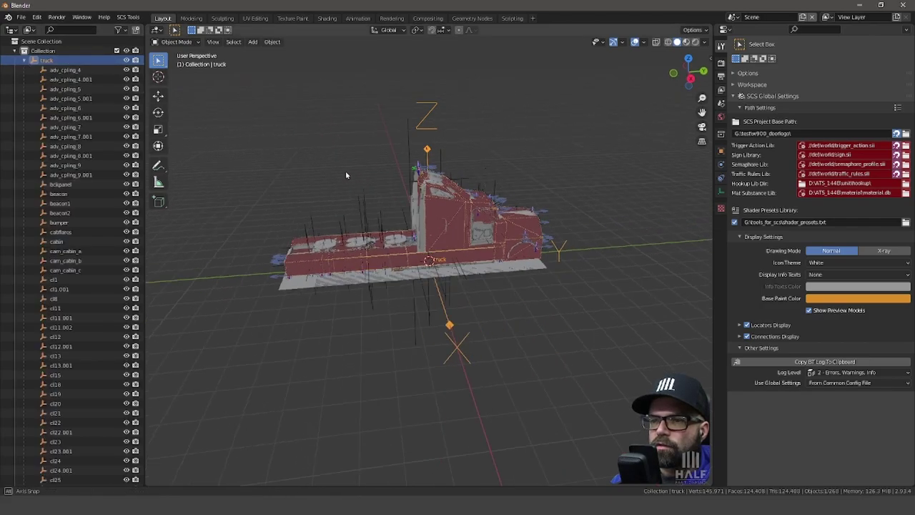
scroll(393, 193, up, 5)
middle_drag(444, 219, 638, 154)
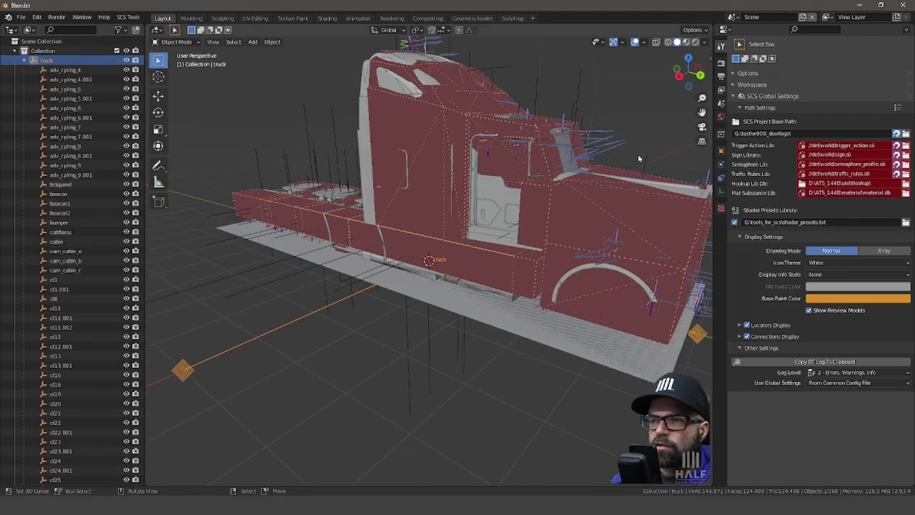
click(709, 51)
click(708, 126)
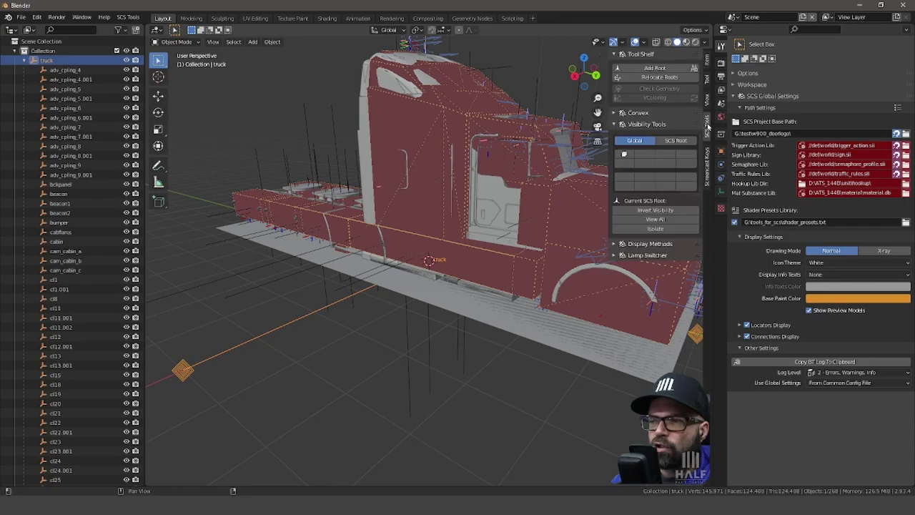
click(685, 165)
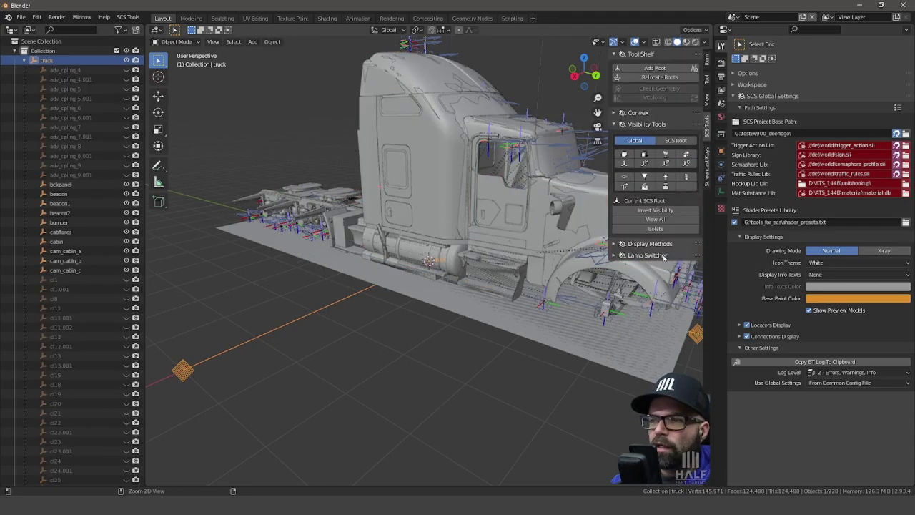
Step: Orbit and zoom into a close side view of the cab door
mouse_move(386, 200)
middle_down()
mouse_move(436, 190)
mouse_move(422, 208)
middle_up()
scroll(422, 207, down, 3)
scroll(401, 236, up, 5)
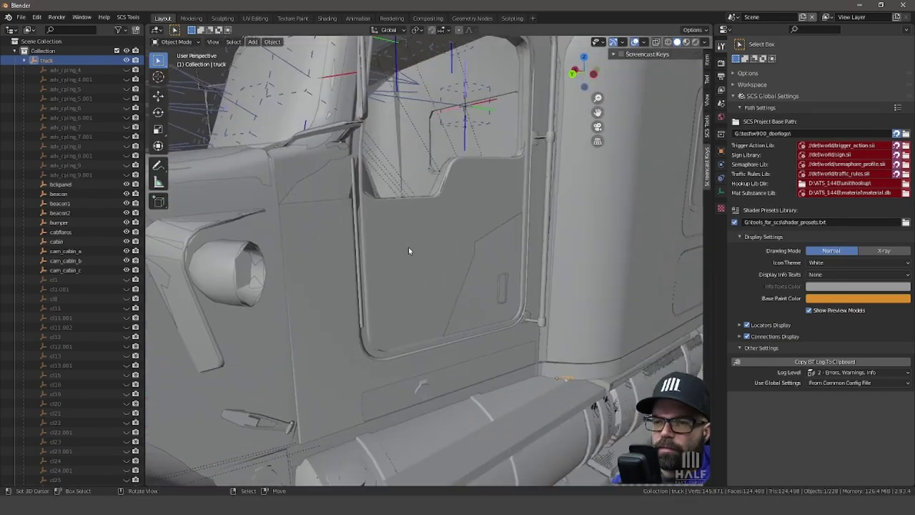
scroll(408, 247, up, 3)
scroll(409, 246, down, 4)
mouse_move(408, 247)
middle_down()
mouse_move(401, 236)
mouse_move(481, 234)
mouse_move(442, 254)
mouse_move(470, 272)
mouse_move(360, 264)
mouse_move(426, 268)
mouse_move(431, 291)
mouse_move(417, 277)
middle_up()
scroll(431, 291, up, 4)
scroll(431, 291, down, 3)
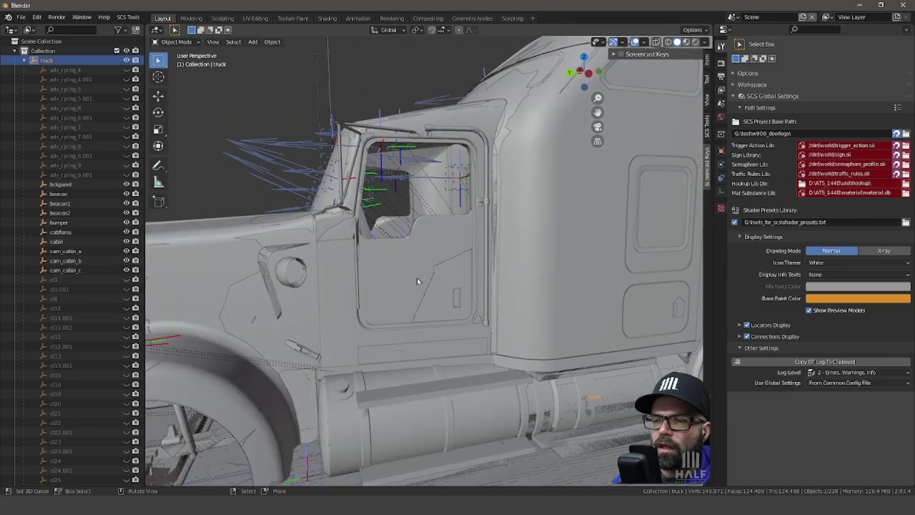
Step: Snap the 3D cursor to the cab door panel selected in Edit Mode
click(420, 273)
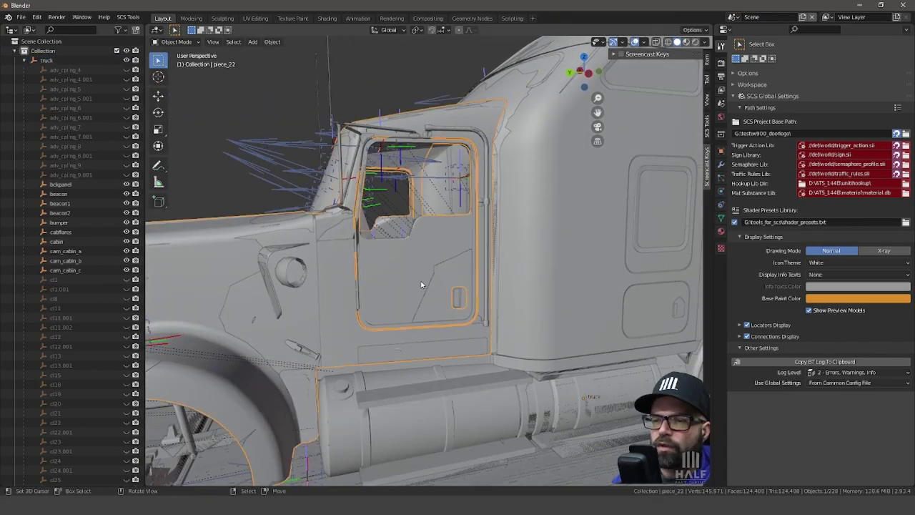
key(Tab)
middle_drag(370, 294, 401, 249)
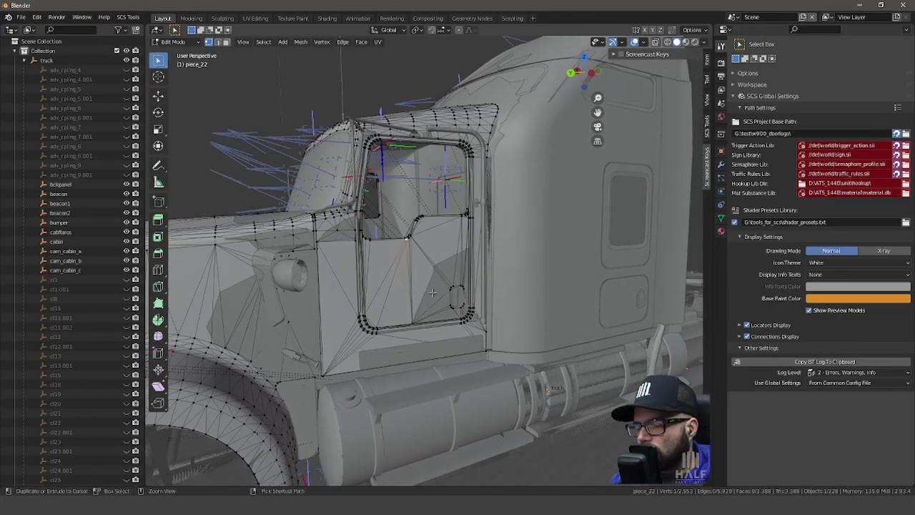
key(ctrl+l)
key(shift+s)
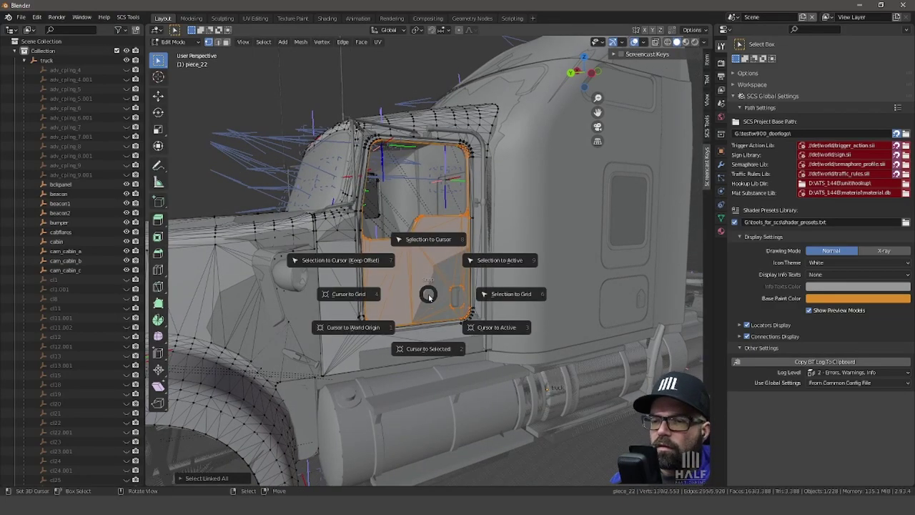
click(428, 348)
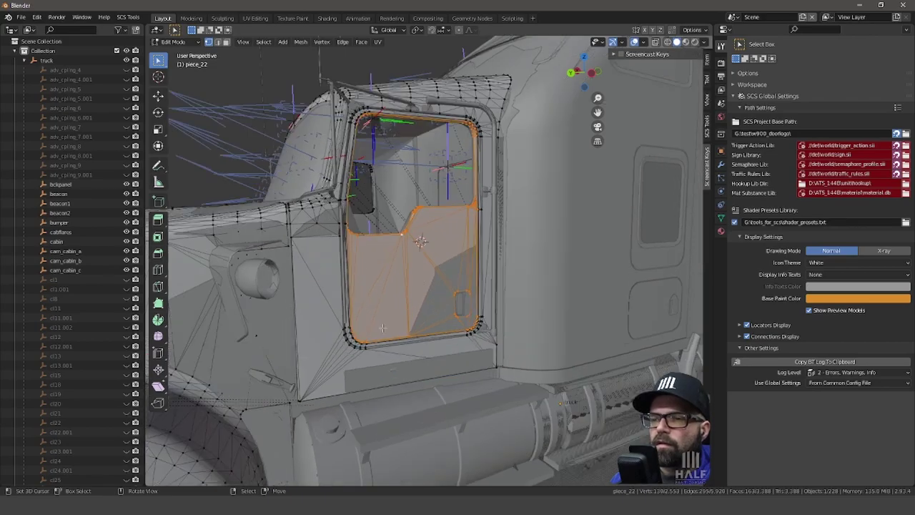
Step: Lower the 3D cursor to Z 1.806 m and return to Object Mode
middle_drag(427, 348, 576, 203)
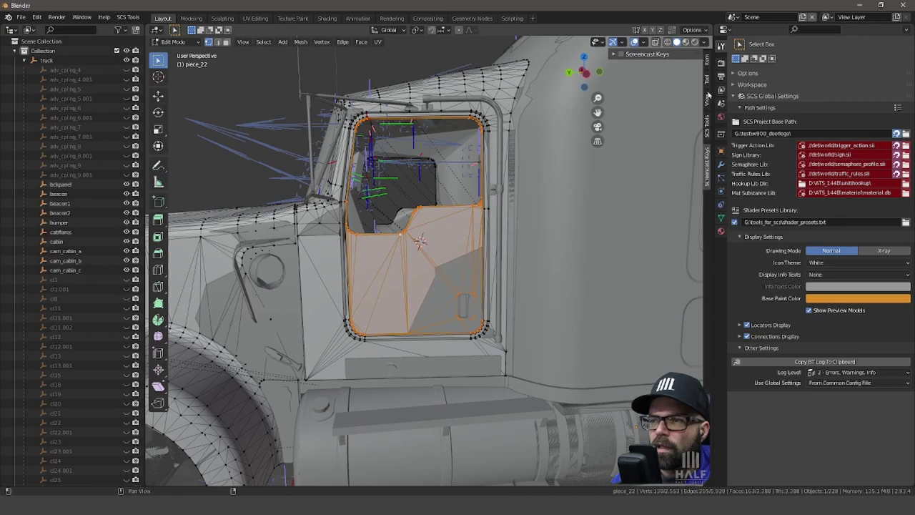
click(707, 97)
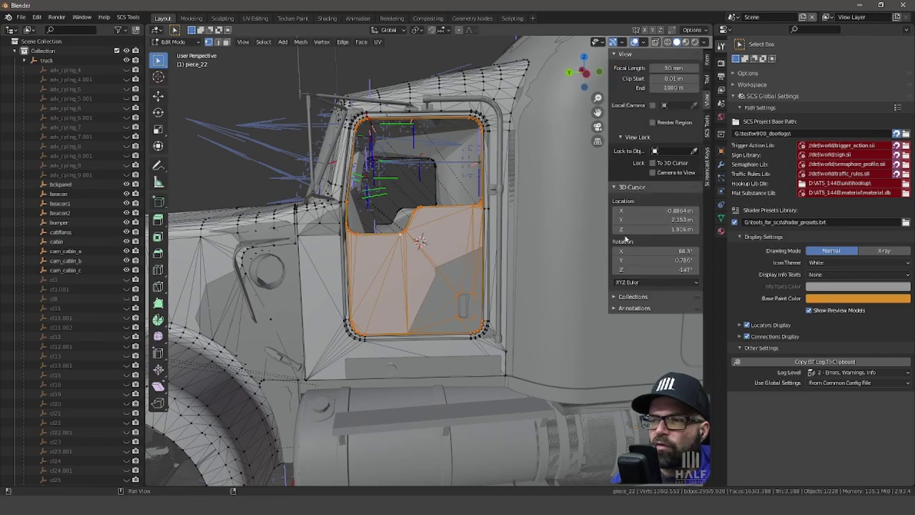
click(616, 229)
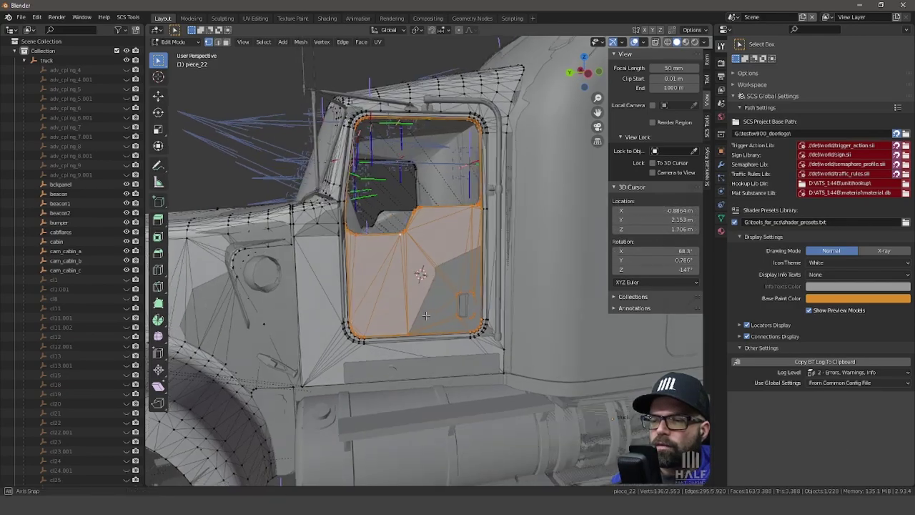
key(Tab)
mouse_move(415, 286)
middle_down()
mouse_move(453, 301)
mouse_move(497, 284)
mouse_move(484, 284)
middle_up()
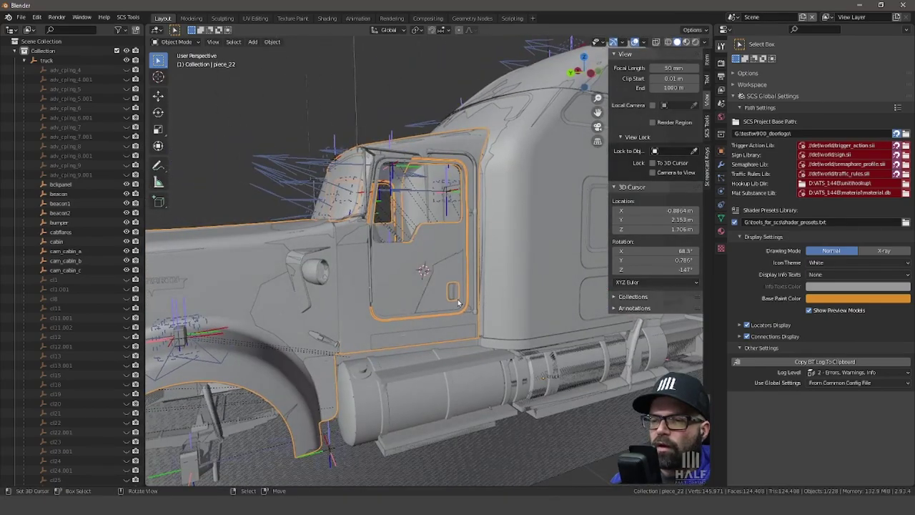
middle_drag(461, 304, 305, 163)
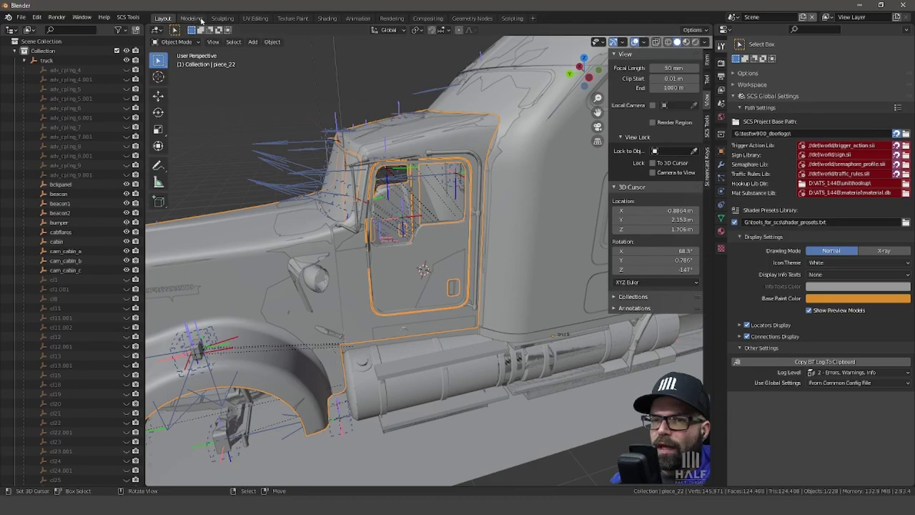
Step: Add a mesh plane at the 3D cursor beside the cab
click(254, 42)
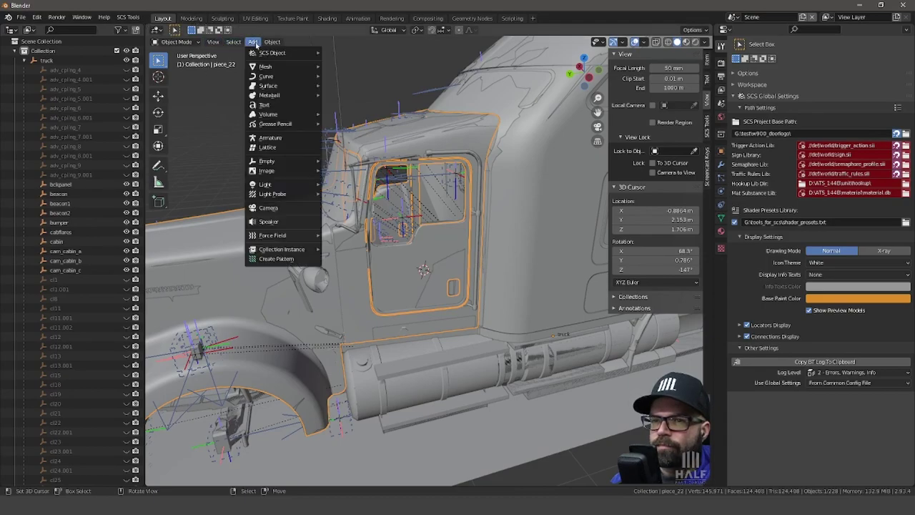
mouse_move(266, 67)
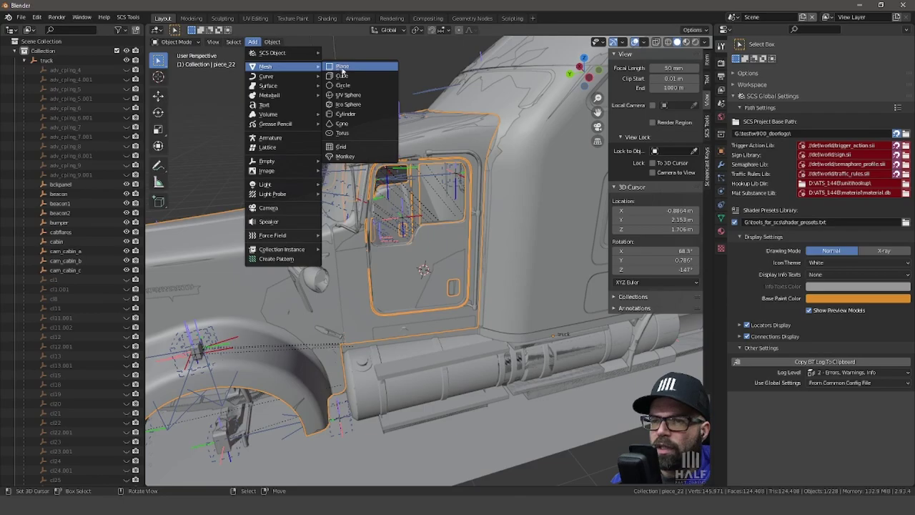
click(342, 66)
mouse_move(368, 209)
middle_down()
mouse_move(426, 205)
mouse_move(381, 208)
mouse_move(387, 212)
middle_up()
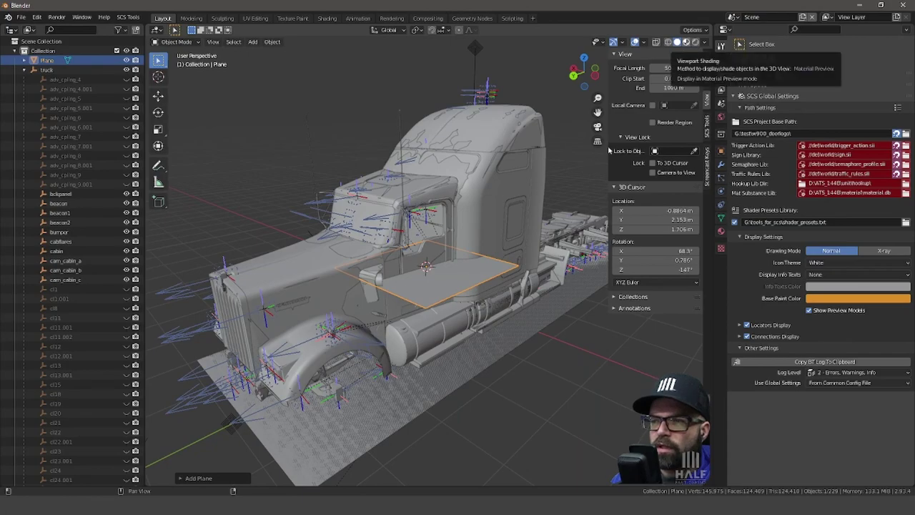
Step: Switch to Material Preview shading and enable the Face Orientation overlay
click(686, 41)
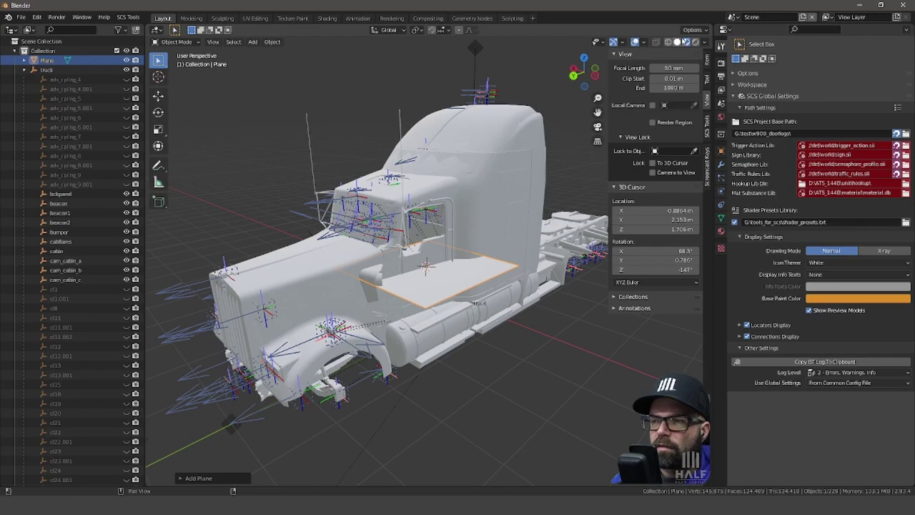
click(705, 43)
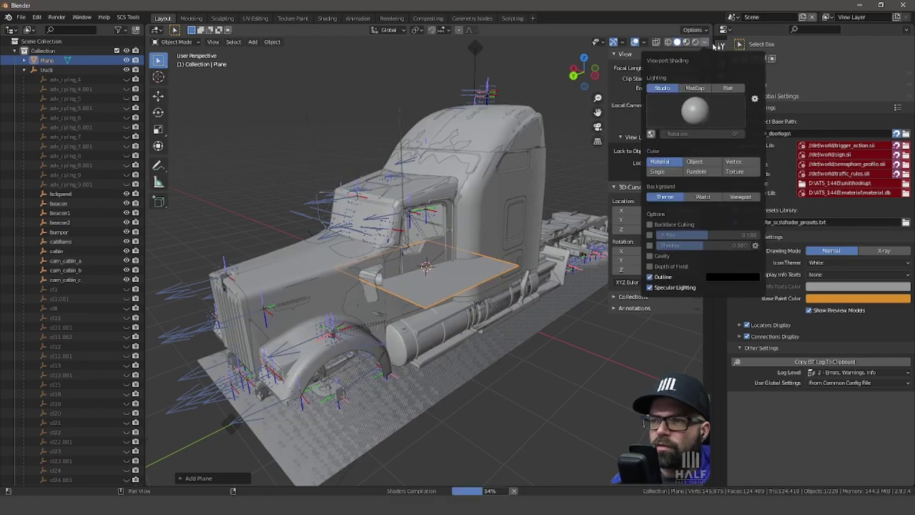
click(645, 44)
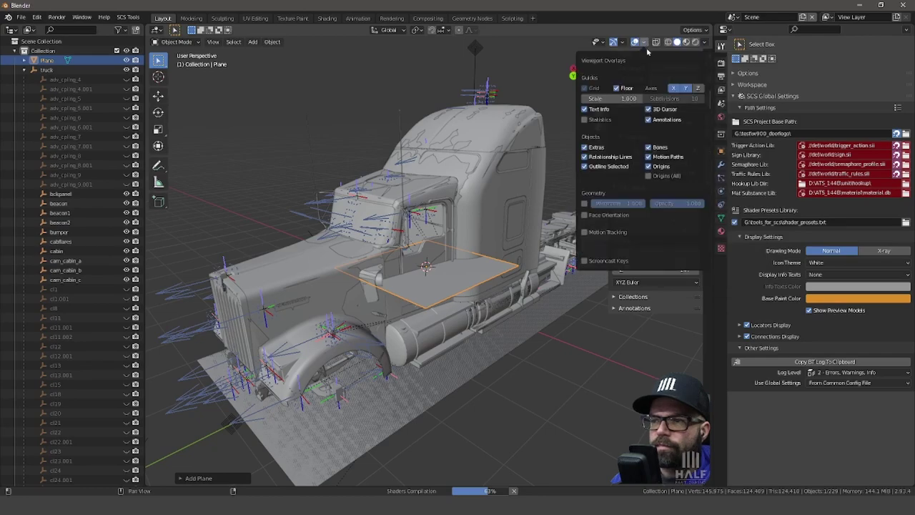
click(614, 216)
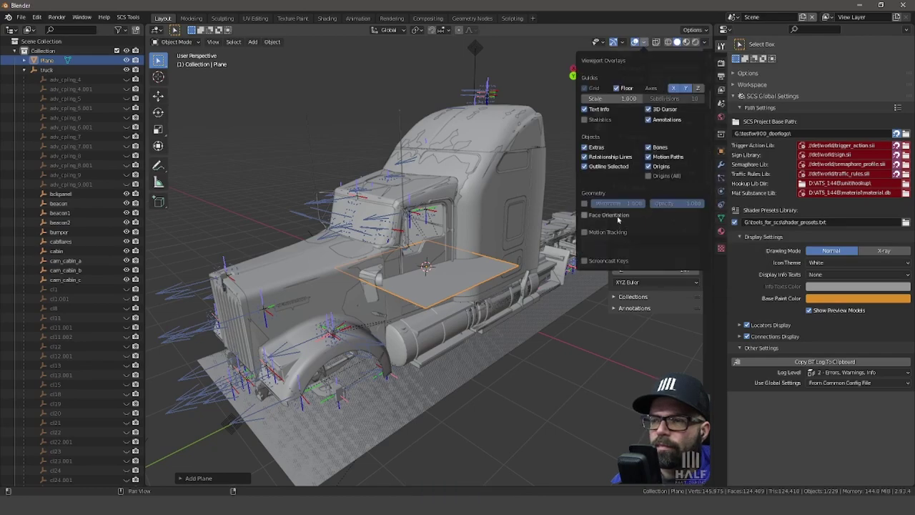
Step: Stand the plane upright with a -90° Y rotation in Edit Mode
middle_drag(501, 272, 446, 286)
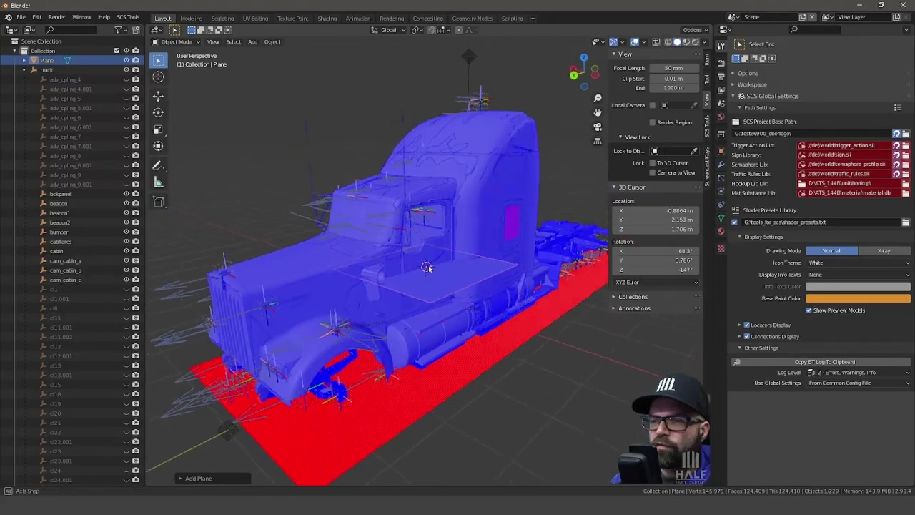
middle_drag(446, 285, 468, 289)
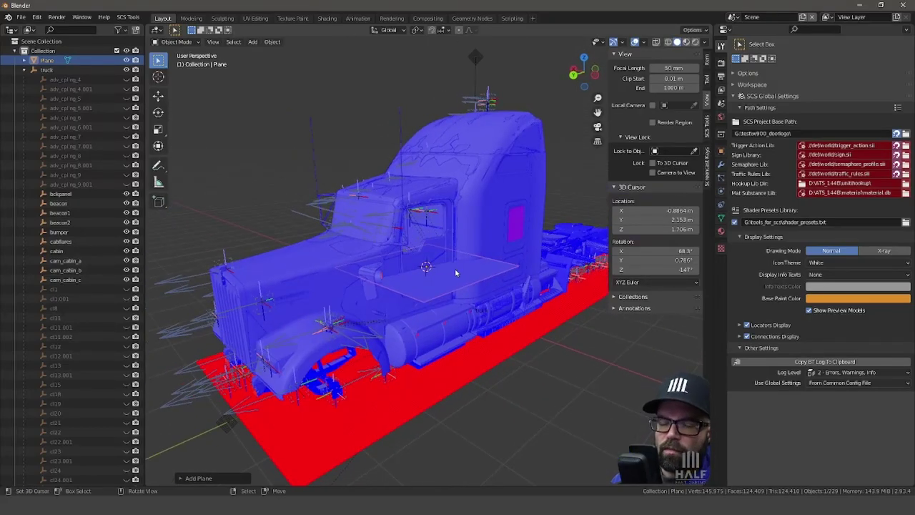
key(Tab)
key(r)
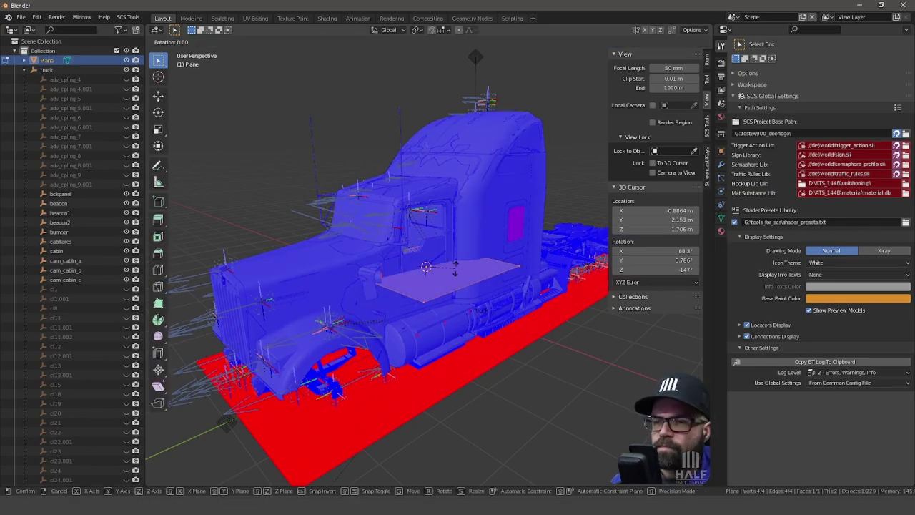
key(y)
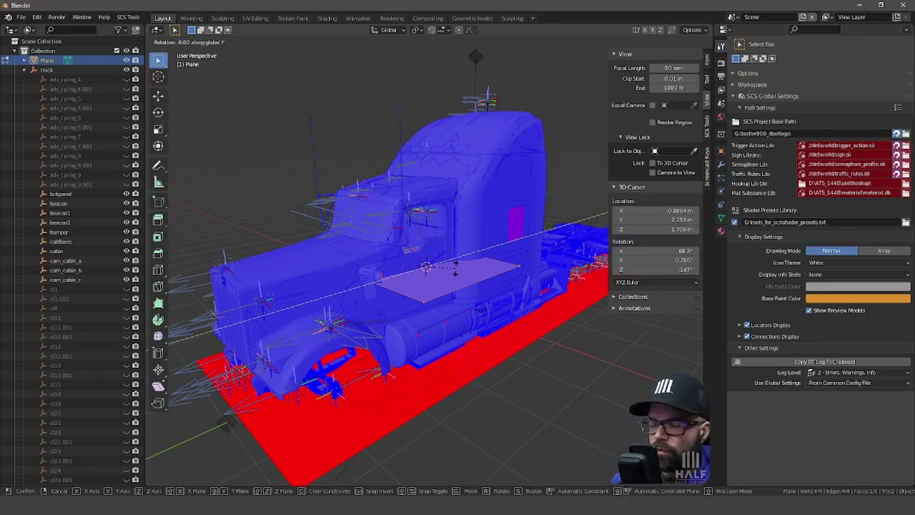
text(90)
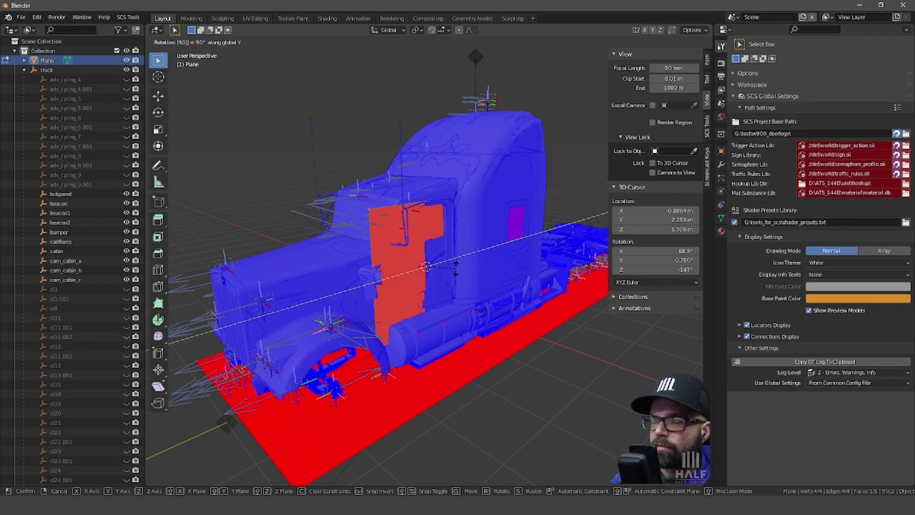
key(Escape)
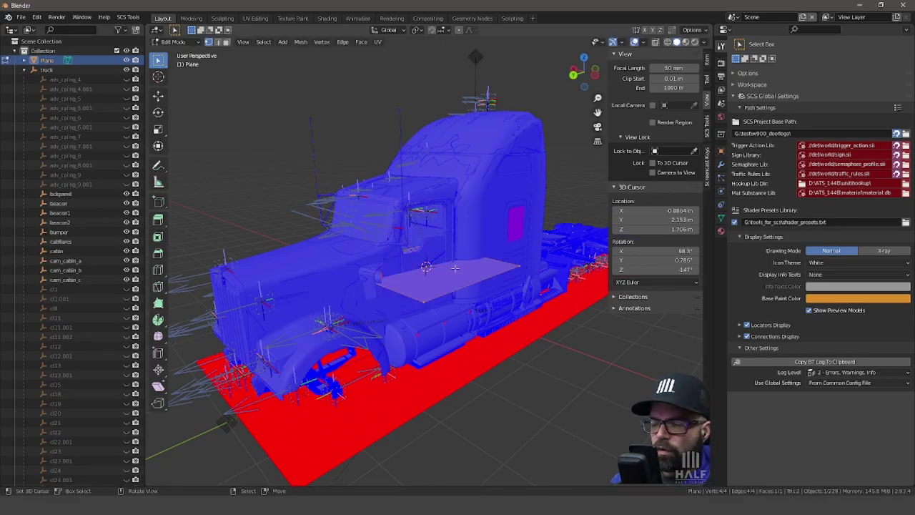
middle_drag(454, 269, 356, 285)
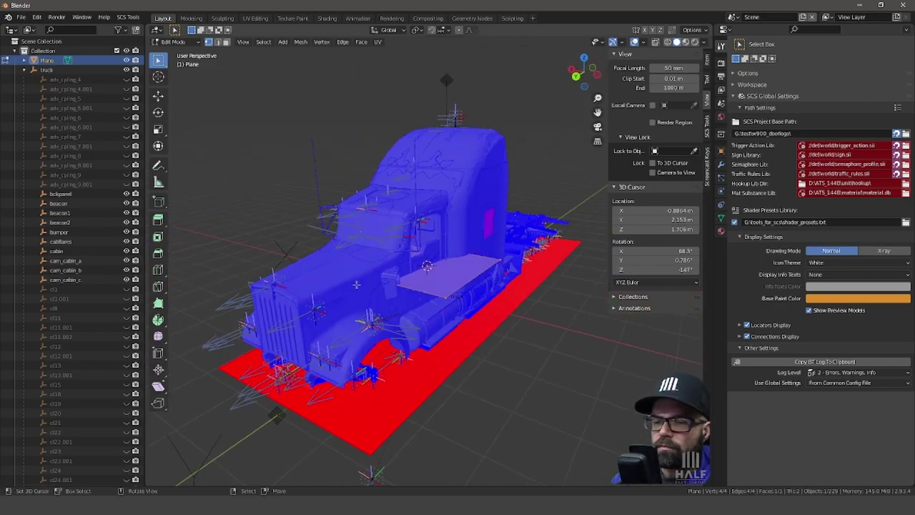
text(r-90)
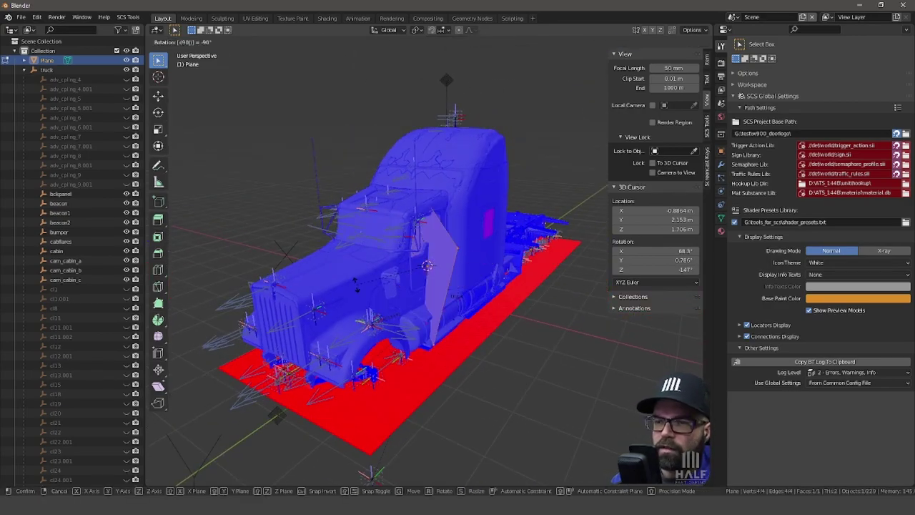
text(y)
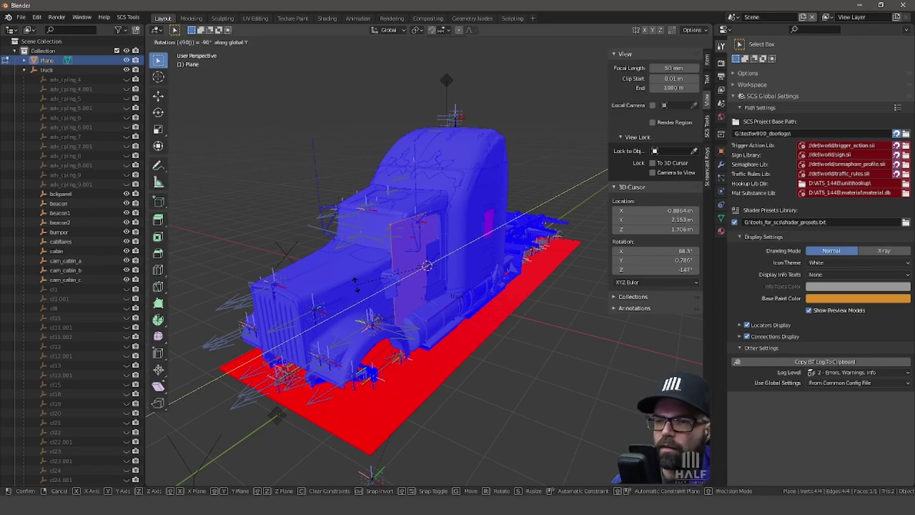
key(Return)
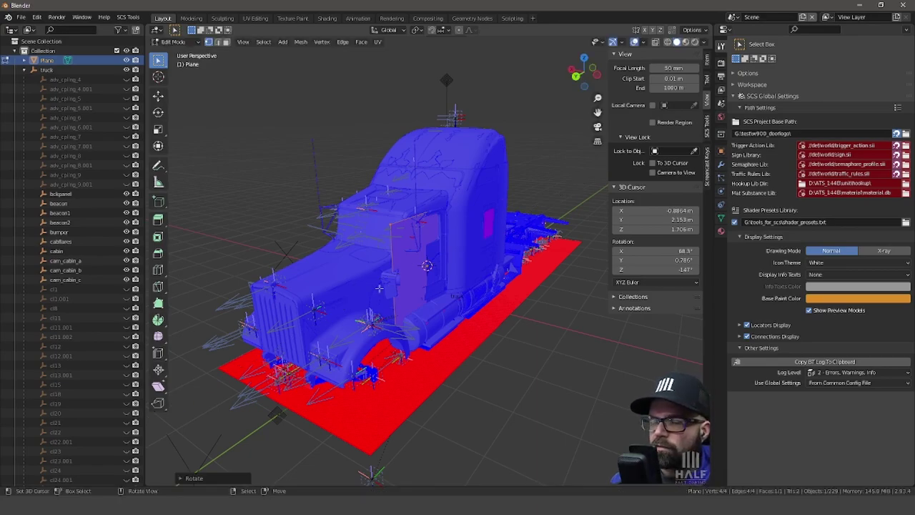
scroll(377, 291, up, 5)
mouse_move(450, 286)
middle_down()
mouse_move(488, 295)
mouse_move(415, 303)
middle_up()
middle_drag(413, 258, 475, 285)
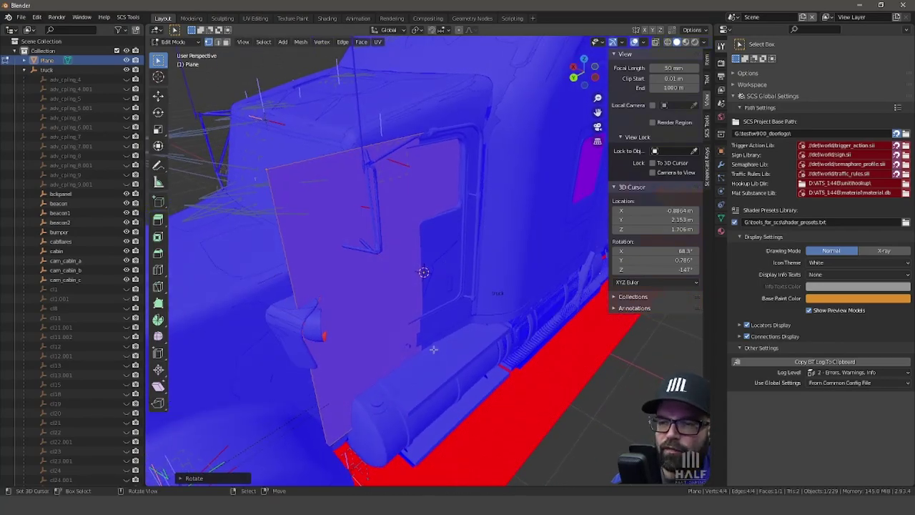
Step: Turn the plane slightly about Z and slide it along X flush against the door
key(r)
key(z)
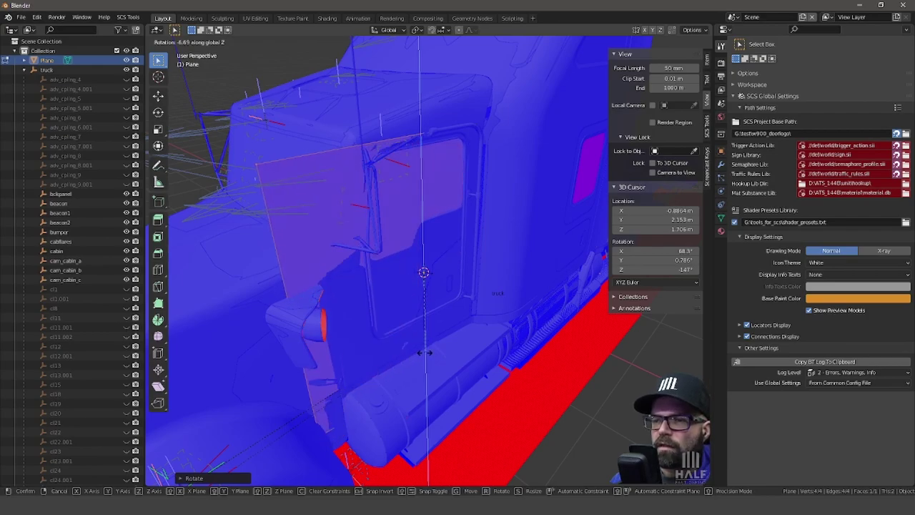
click(424, 352)
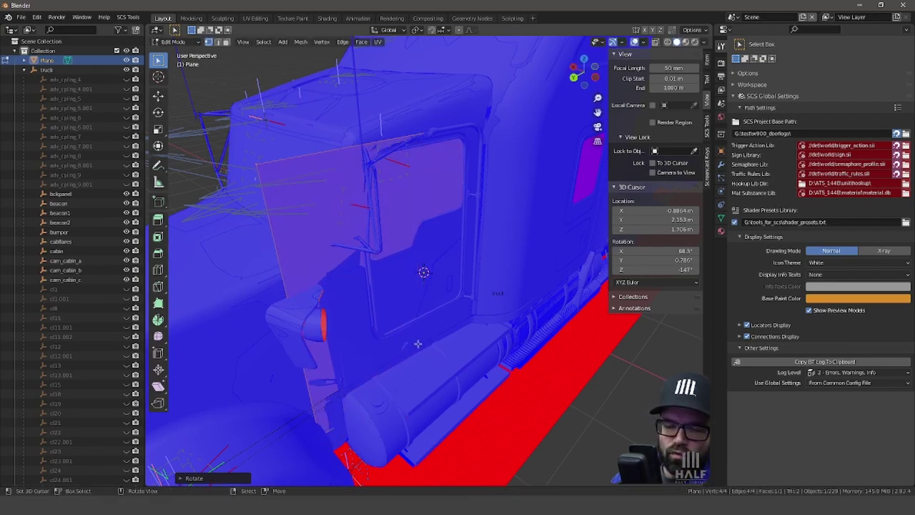
key(g)
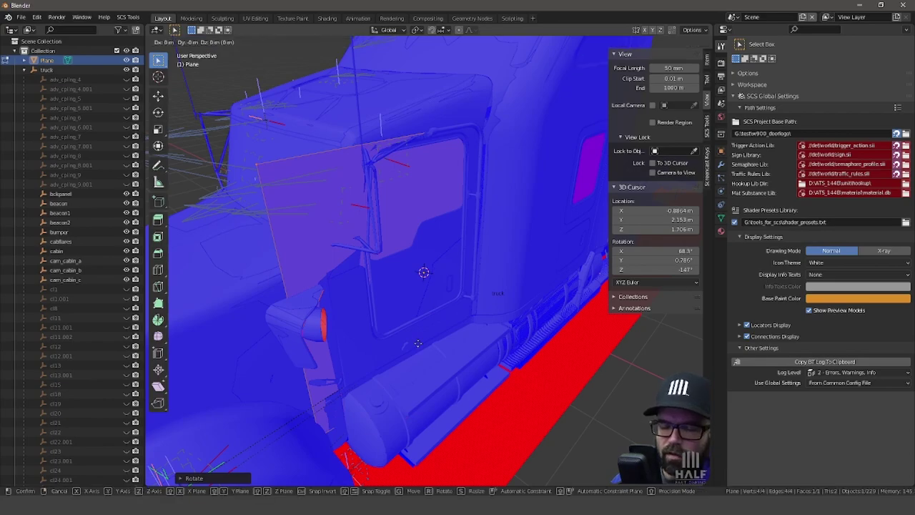
key(x)
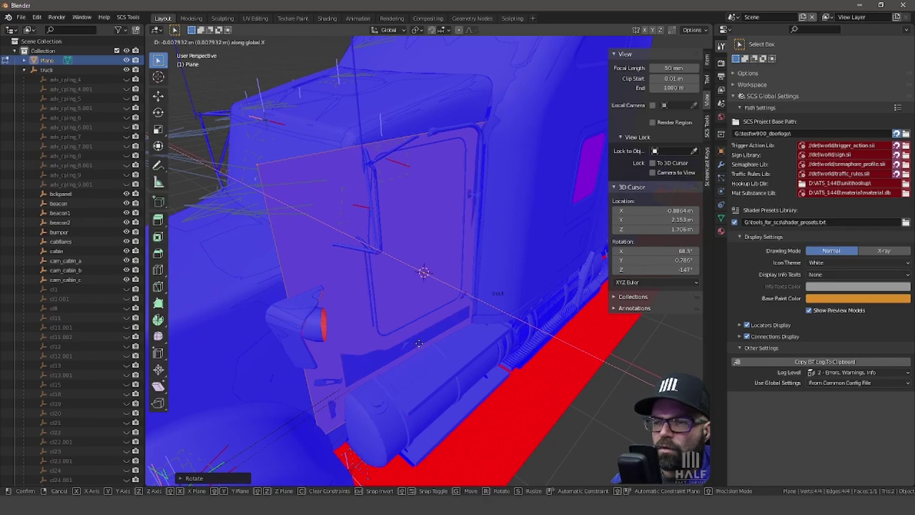
click(419, 343)
Step: Scale the plane to about a quarter size and move it onto the lower door panel
middle_drag(493, 314, 456, 301)
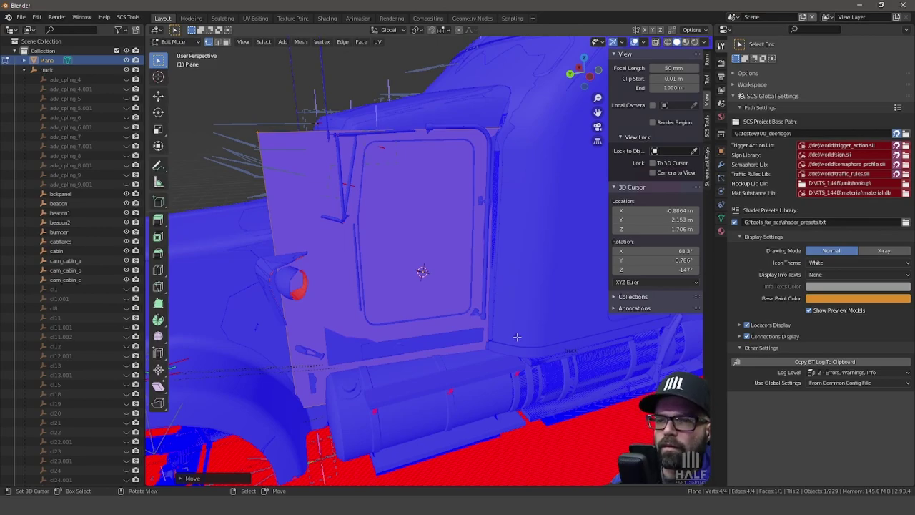
key(s)
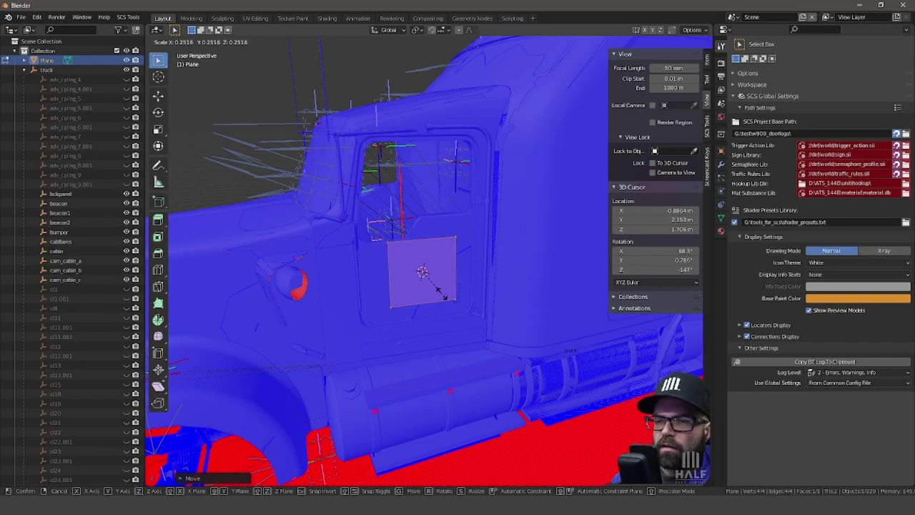
click(440, 293)
key(g)
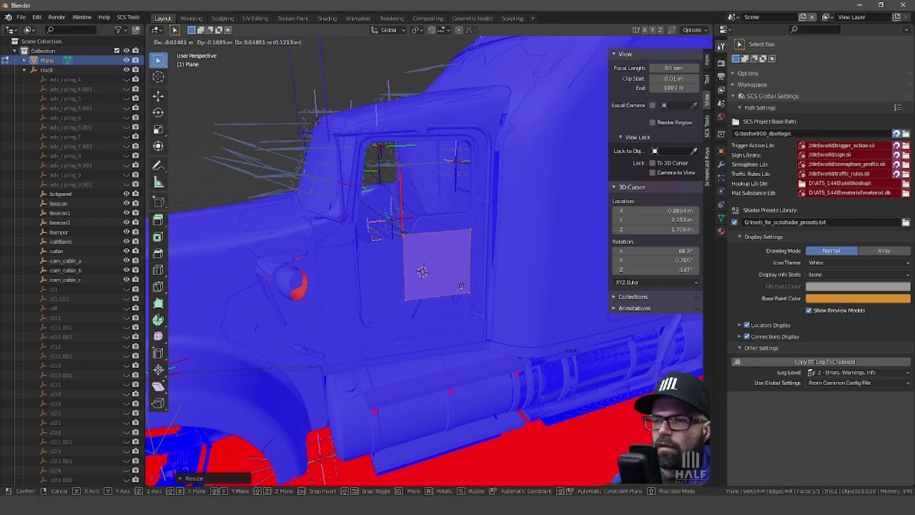
click(462, 286)
mouse_move(462, 286)
middle_down()
mouse_move(526, 305)
mouse_move(439, 300)
mouse_move(513, 283)
middle_up()
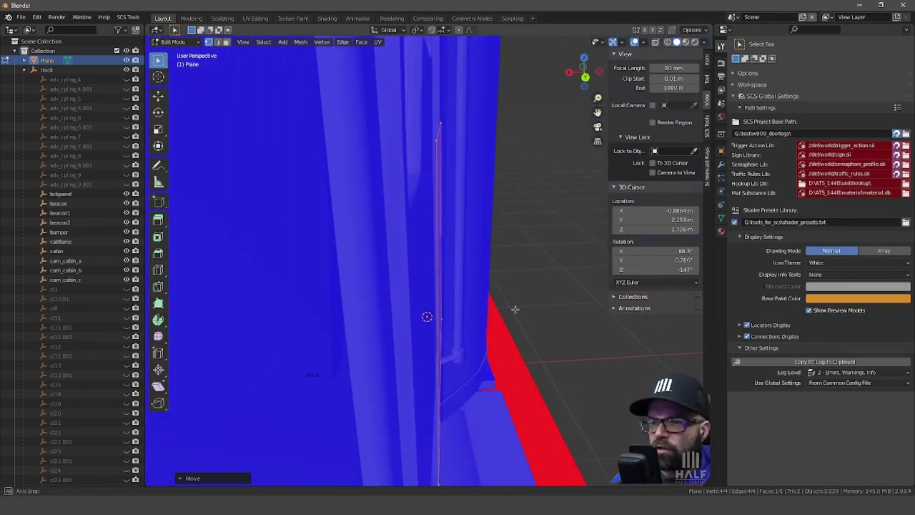
Step: Offset the plane along X from the door surface
middle_drag(513, 283, 511, 319)
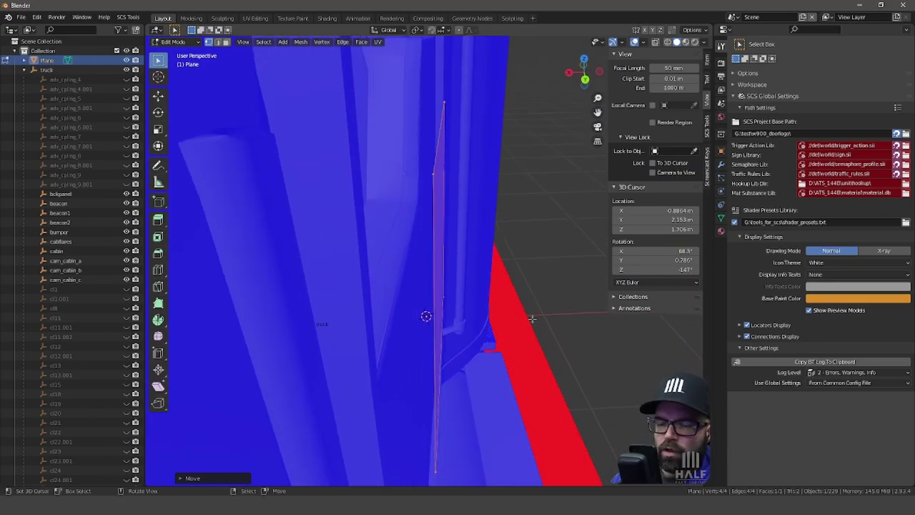
key(g)
key(x)
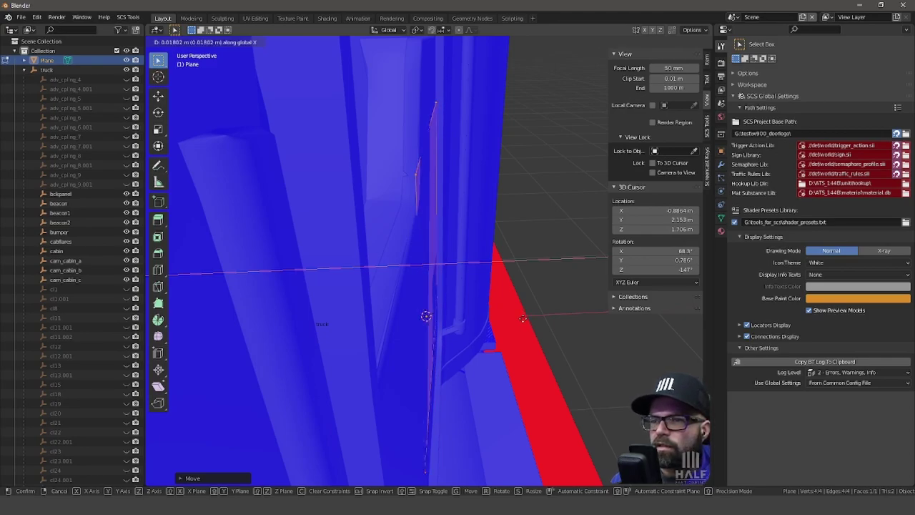
click(524, 318)
scroll(431, 296, down, 5)
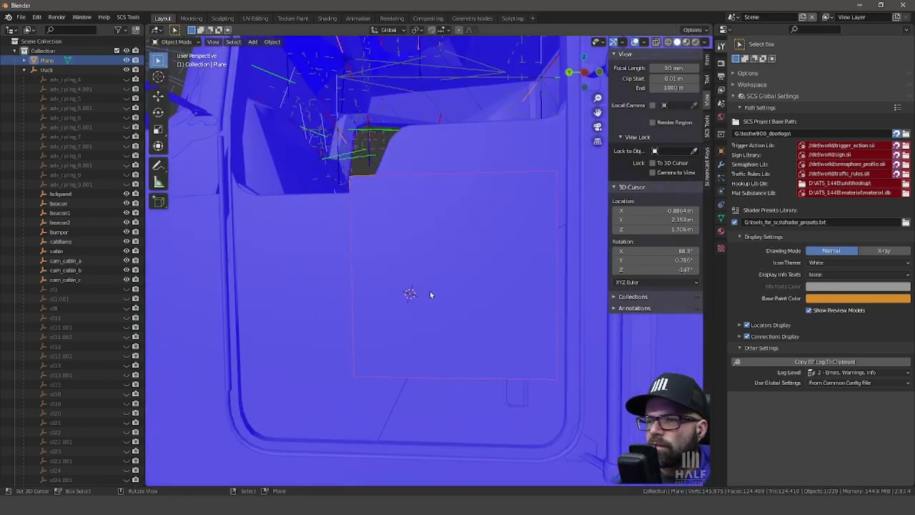
scroll(424, 325, down, 3)
middle_drag(424, 326, 422, 286)
scroll(421, 286, down, 3)
mouse_move(444, 336)
middle_down()
mouse_move(404, 318)
mouse_move(422, 315)
mouse_move(444, 336)
middle_up()
scroll(426, 317, up, 2)
scroll(428, 318, up, 2)
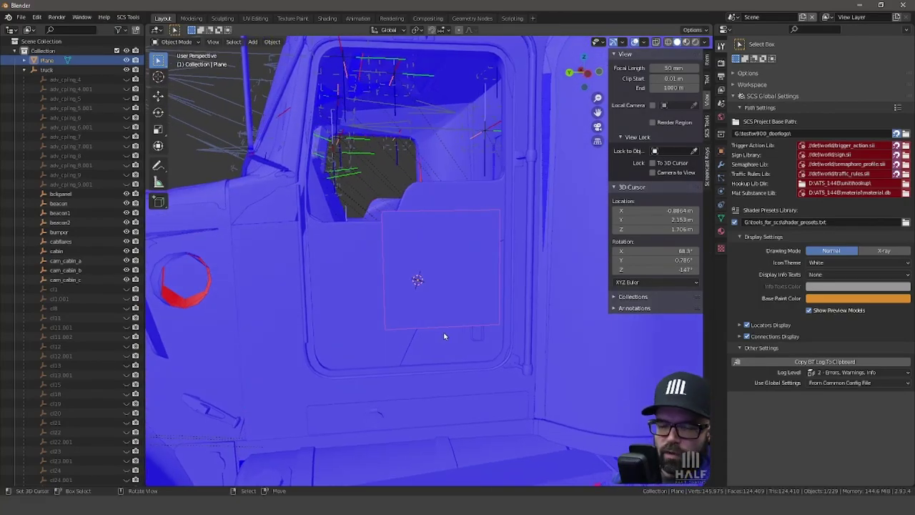
Step: Nudge the plane along Y, Z and X to sit on the lower door panel
key(g)
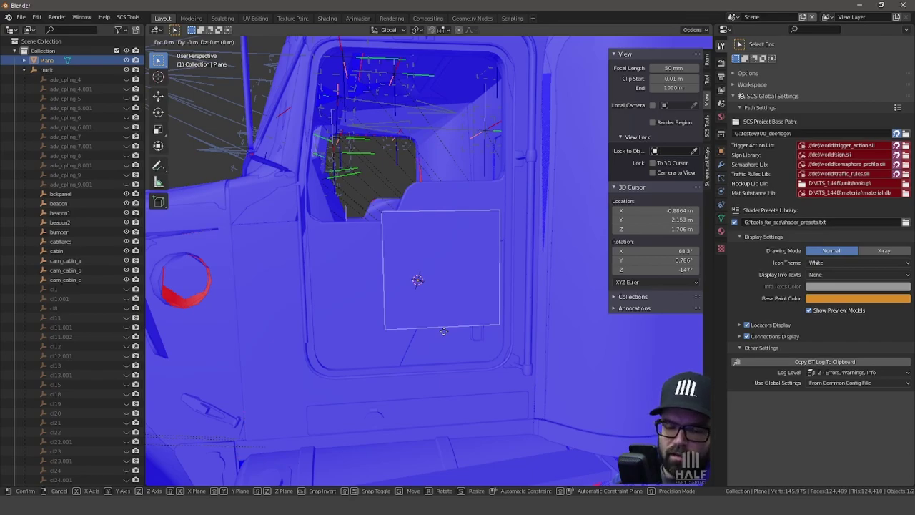
key(y)
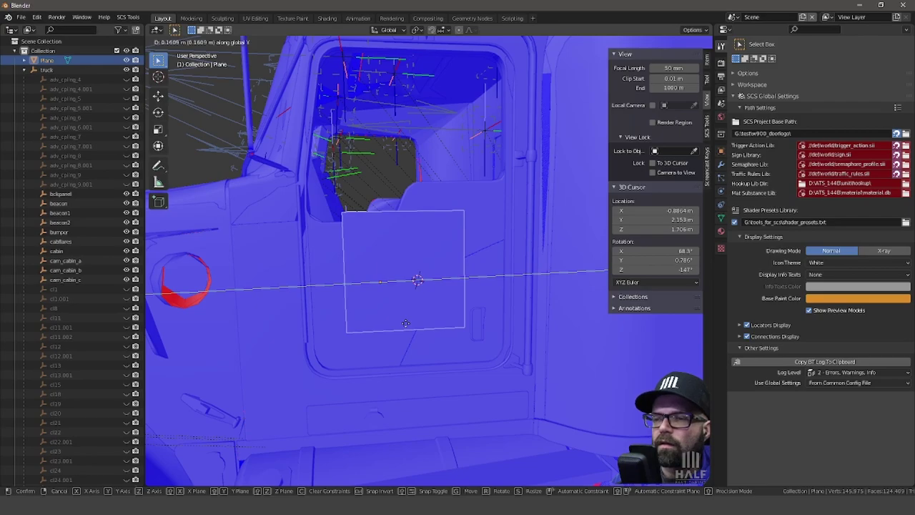
click(406, 324)
key(g)
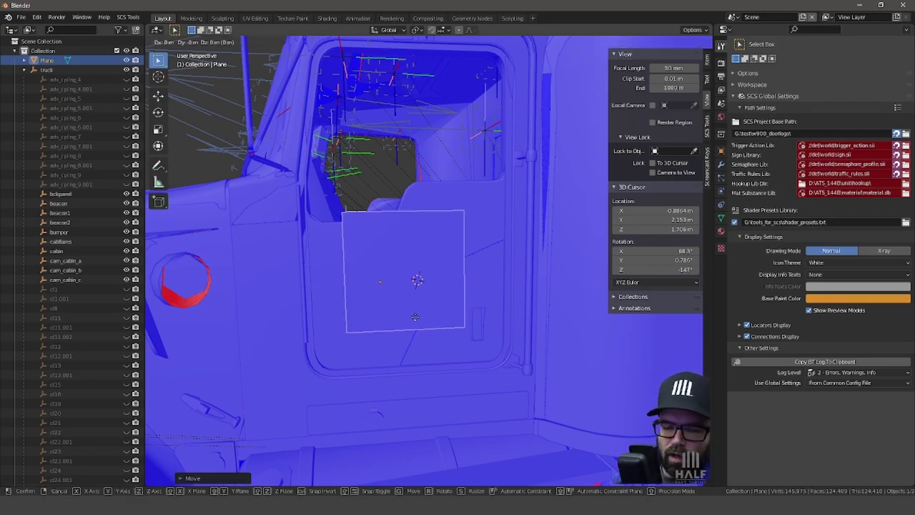
key(z)
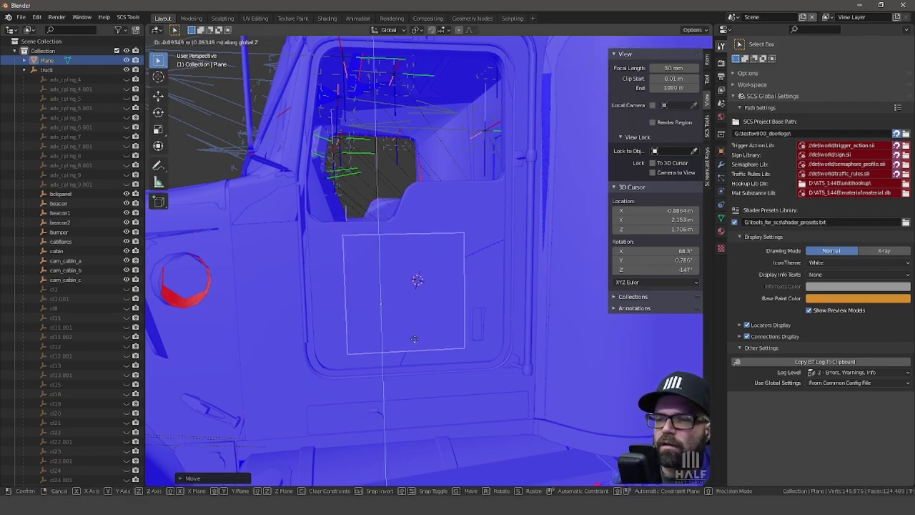
click(415, 344)
mouse_move(416, 343)
middle_down()
mouse_move(511, 352)
mouse_move(504, 360)
middle_up()
key(g)
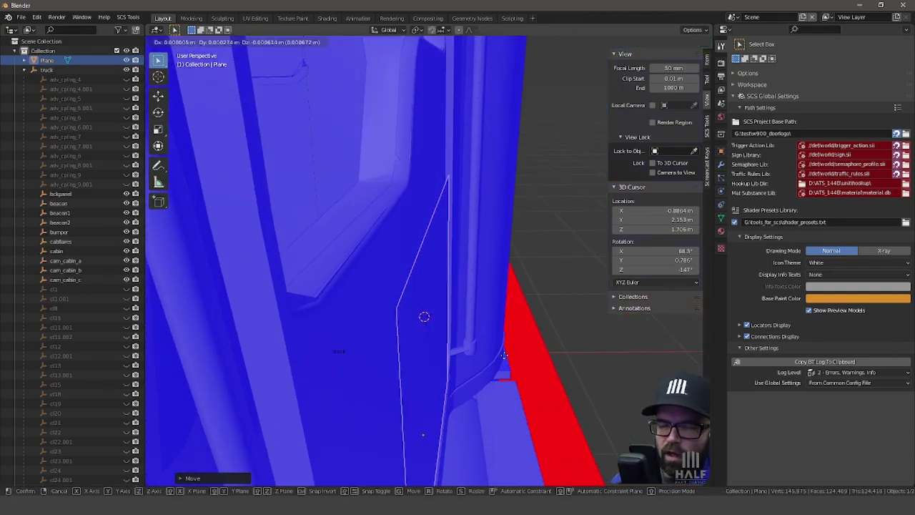
key(x)
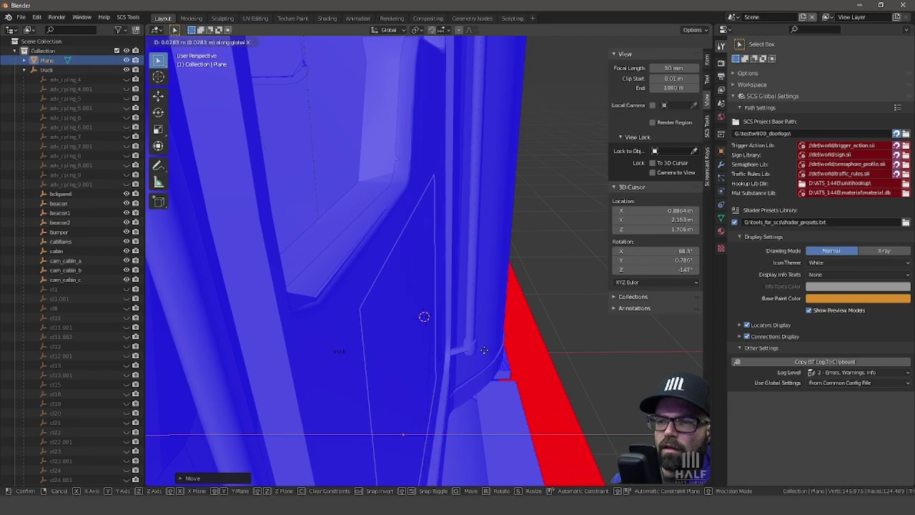
click(488, 349)
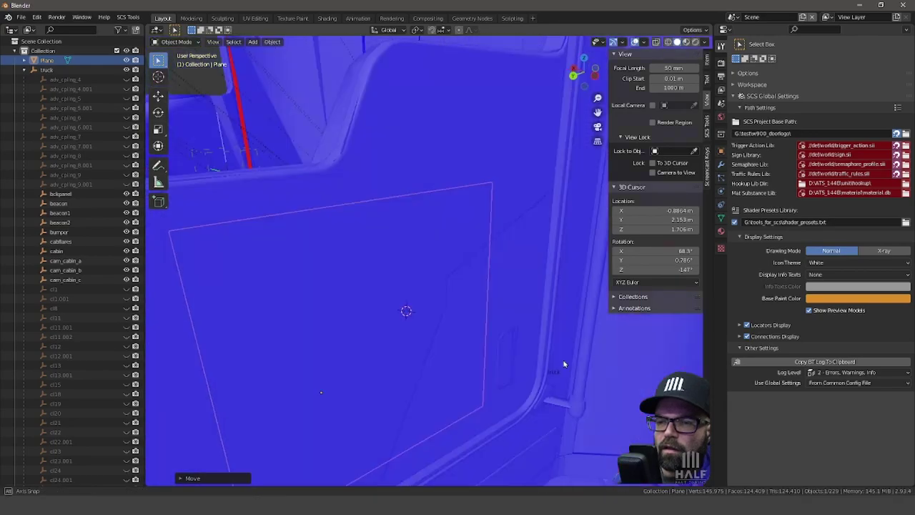
scroll(553, 358, down, 3)
middle_drag(484, 352, 444, 340)
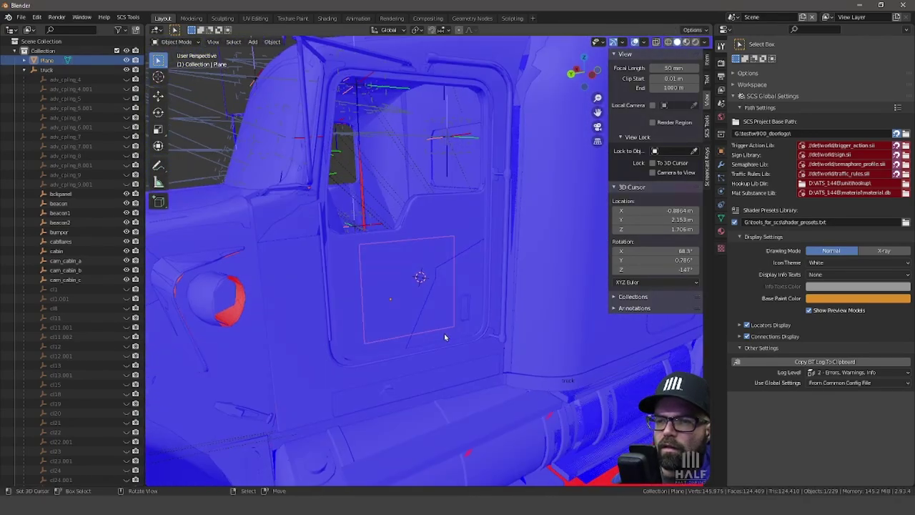
Step: Shift the plane's geometry along X in Edit Mode to lie flush against the door
key(Tab)
scroll(443, 340, up, 4)
mouse_move(452, 342)
middle_down()
mouse_move(447, 348)
mouse_move(460, 358)
middle_up()
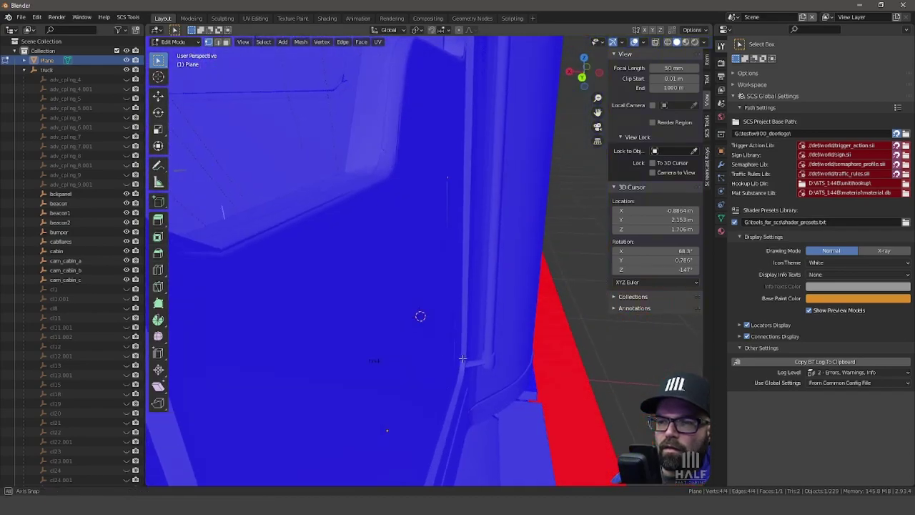
key(g)
key(x)
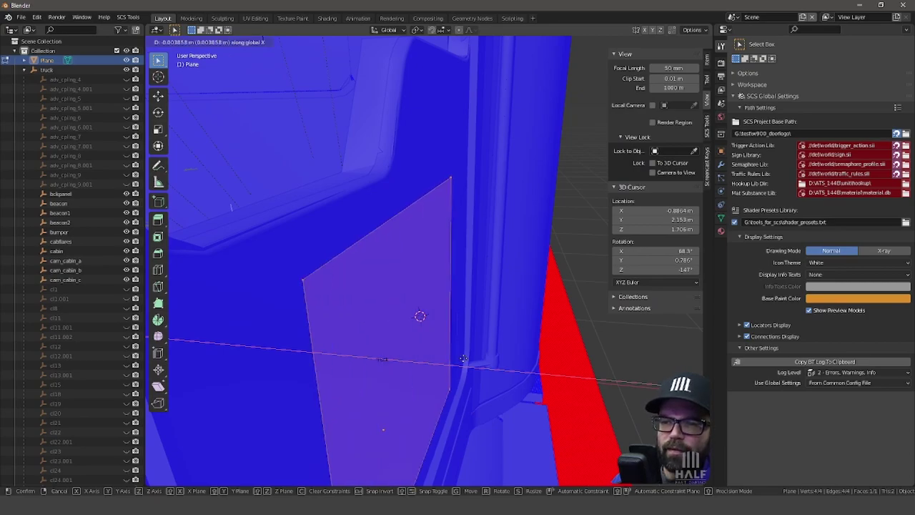
click(462, 359)
mouse_move(462, 359)
middle_down()
mouse_move(523, 354)
mouse_move(424, 345)
mouse_move(360, 326)
mouse_move(435, 334)
mouse_move(467, 292)
middle_up()
scroll(424, 345, down, 5)
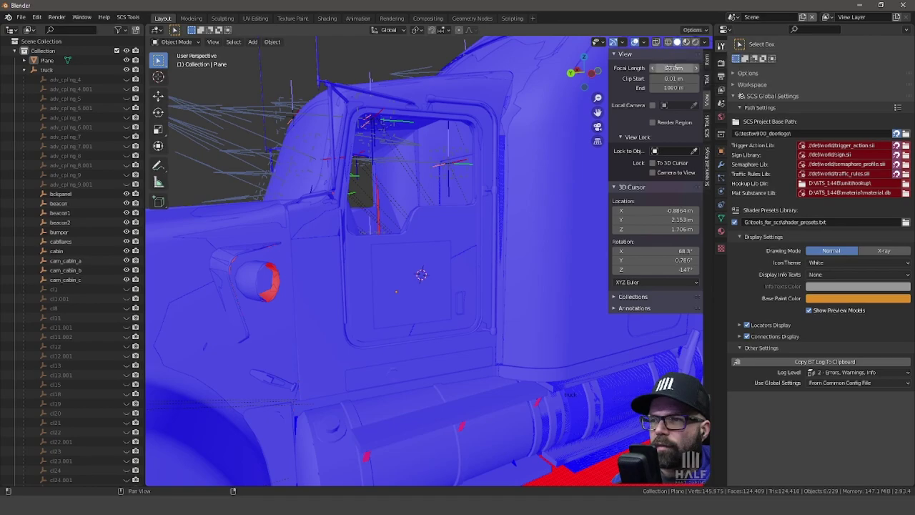
Step: Turn off the Face Orientation overlay and select the door plane
click(645, 45)
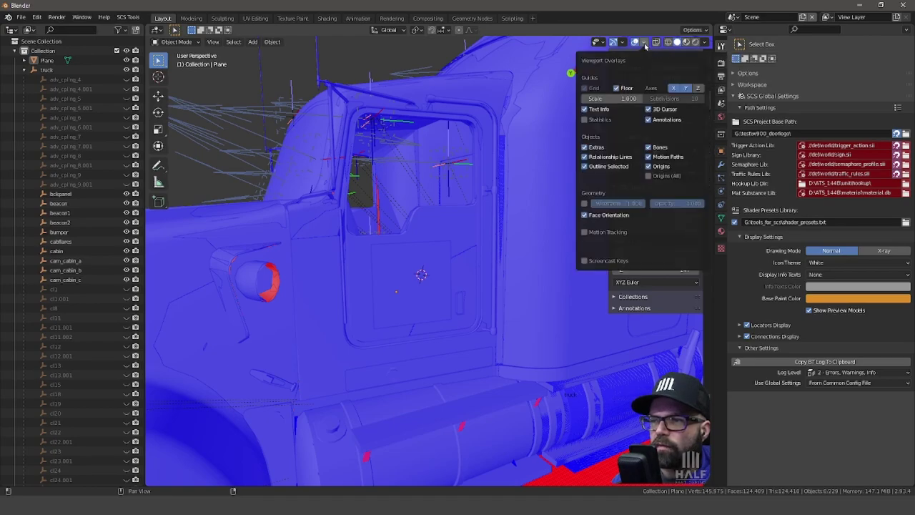
click(594, 216)
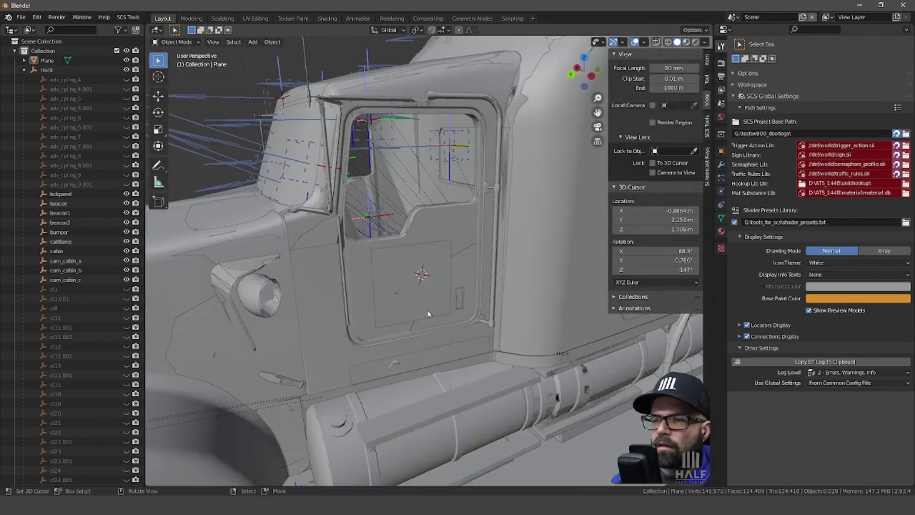
mouse_move(428, 314)
middle_down()
mouse_move(449, 298)
mouse_move(358, 250)
middle_up()
click(429, 294)
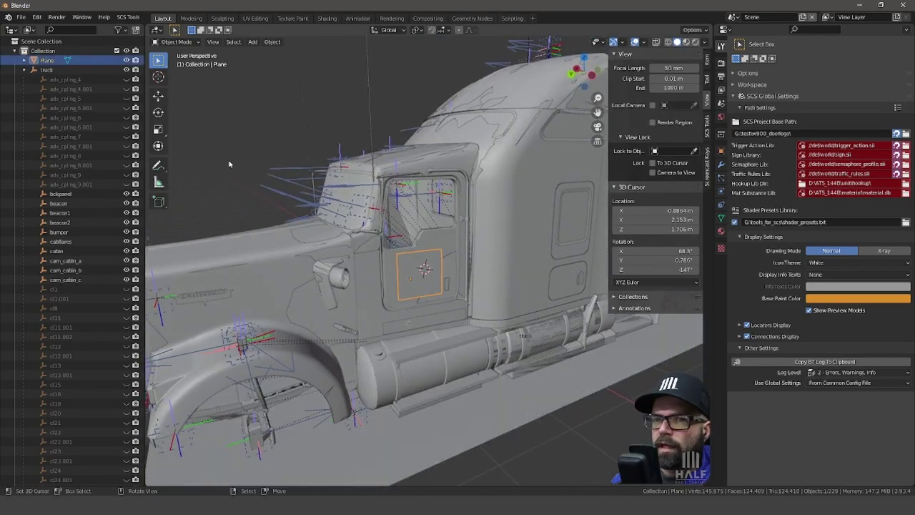
click(24, 70)
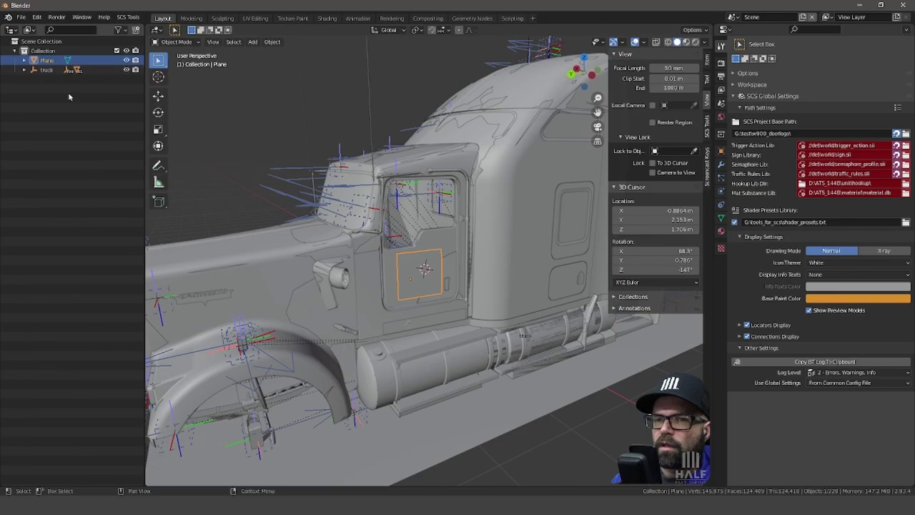
mouse_move(404, 236)
middle_down()
mouse_move(358, 236)
mouse_move(520, 255)
middle_up()
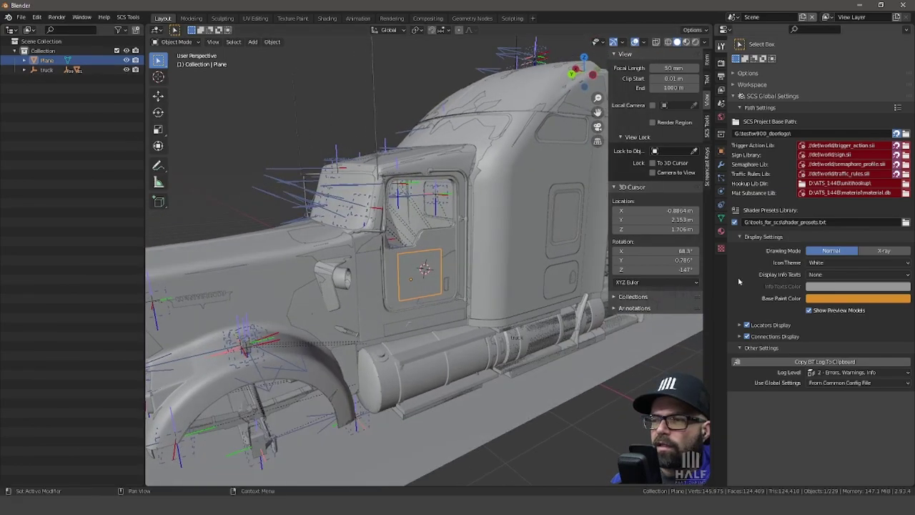
Step: Create a new material for the plane named doorlogo
click(722, 232)
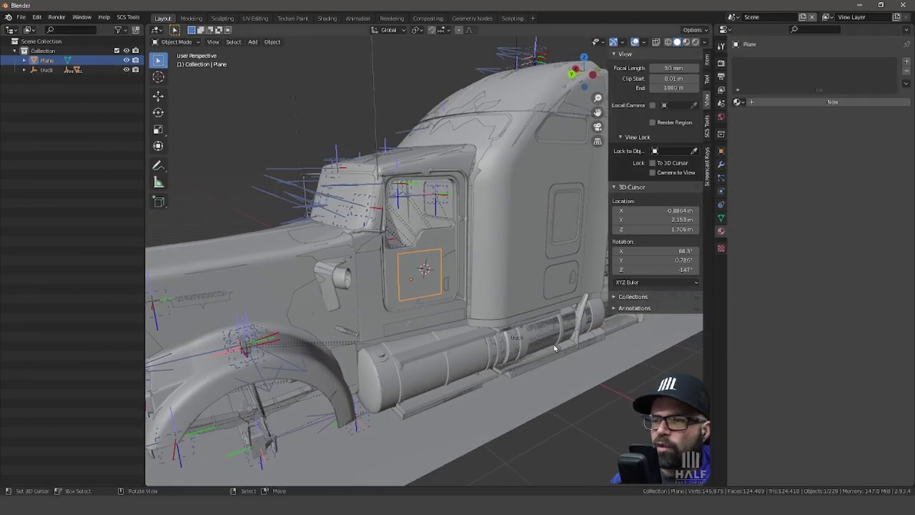
click(797, 104)
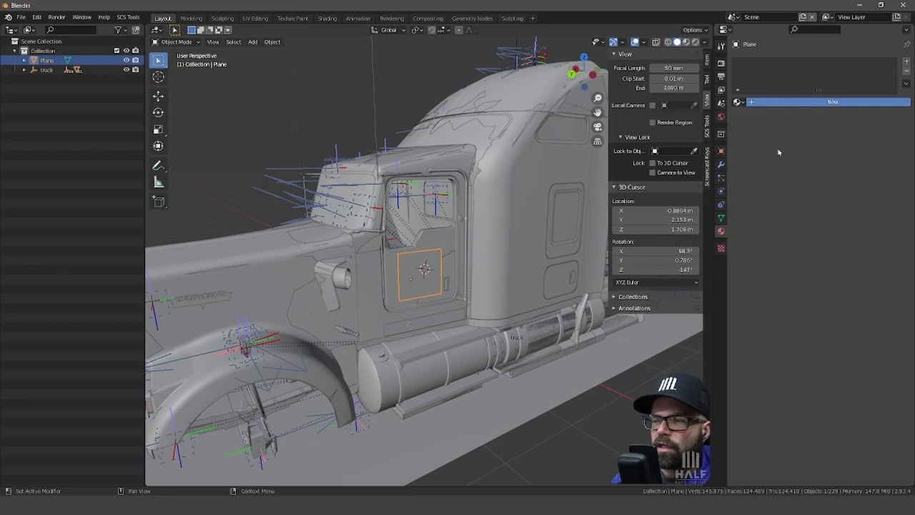
click(799, 105)
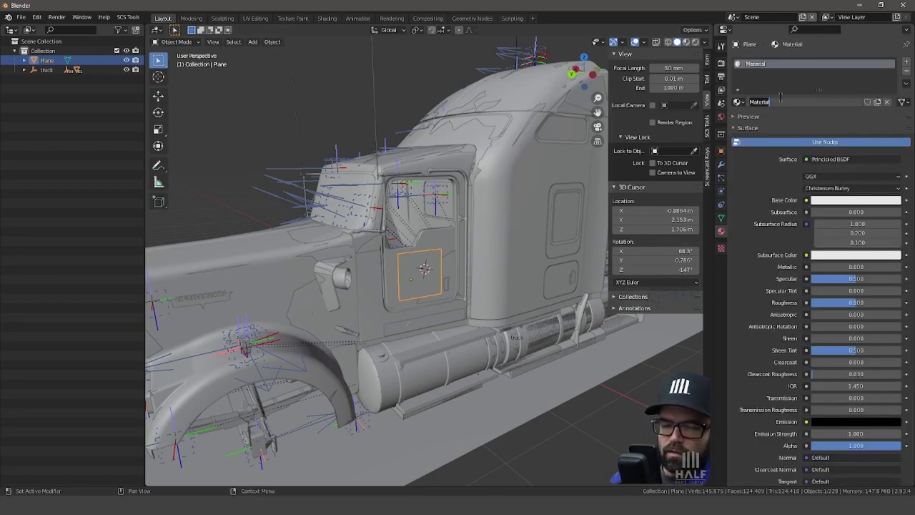
text(circ)
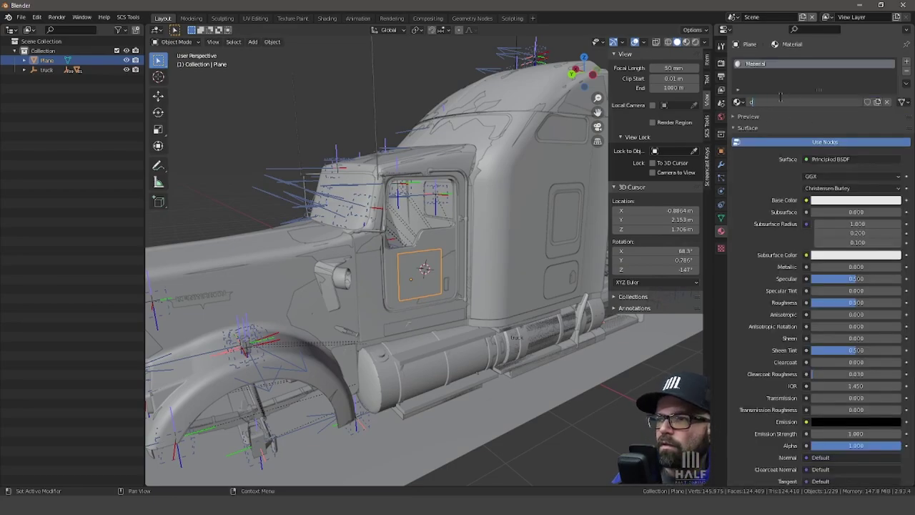
text(log)
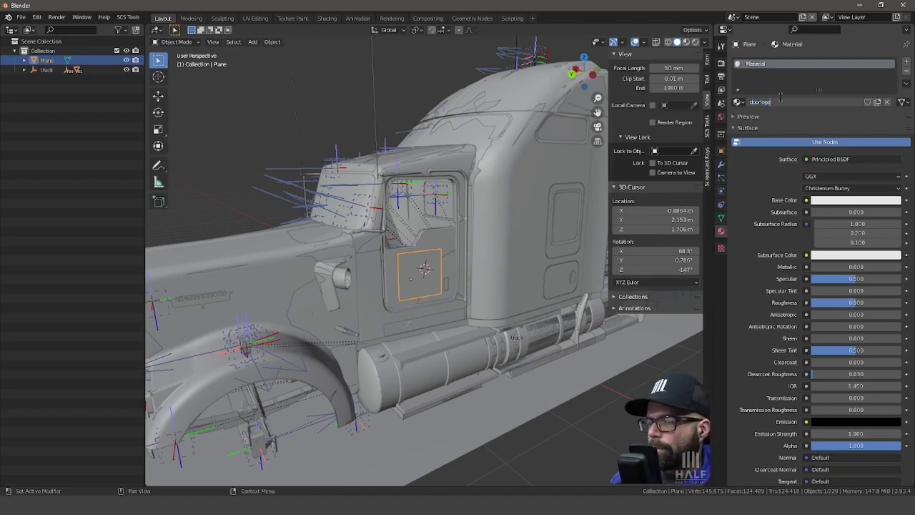
text(o)
key(Return)
click(744, 128)
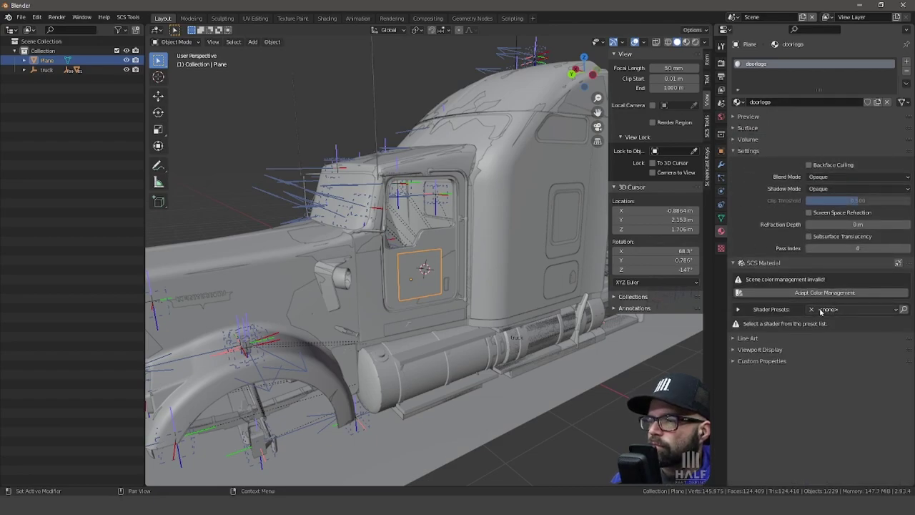
Step: Apply the dif.spec preset to doorlogo, add vertex colours, and map Base texture to UVMap
click(763, 153)
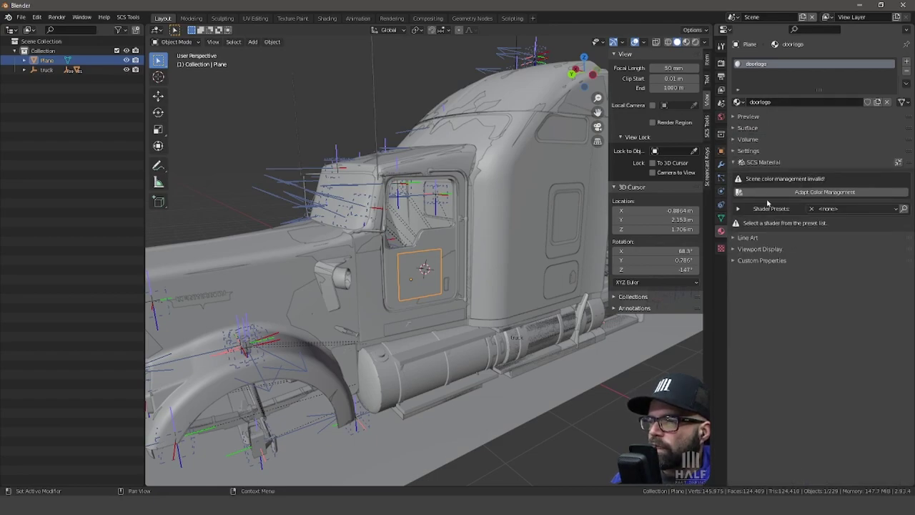
click(830, 208)
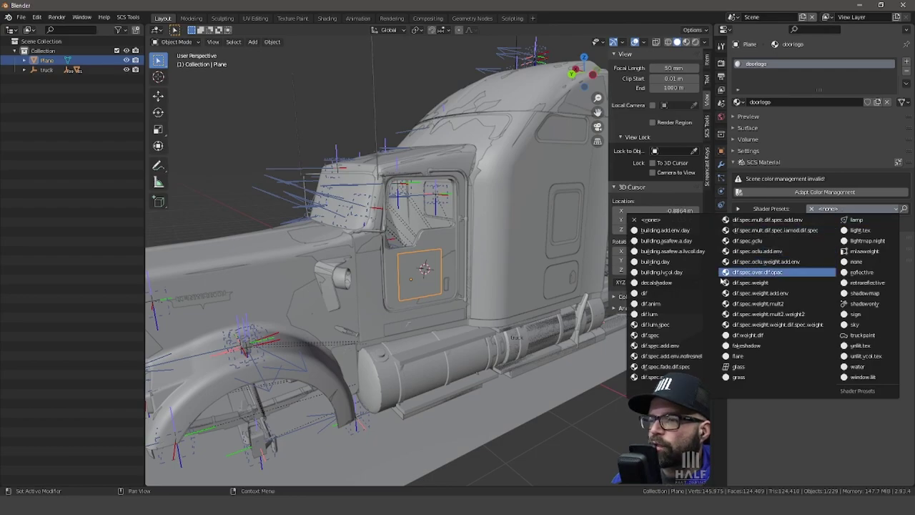
click(652, 335)
scroll(808, 325, down, 2)
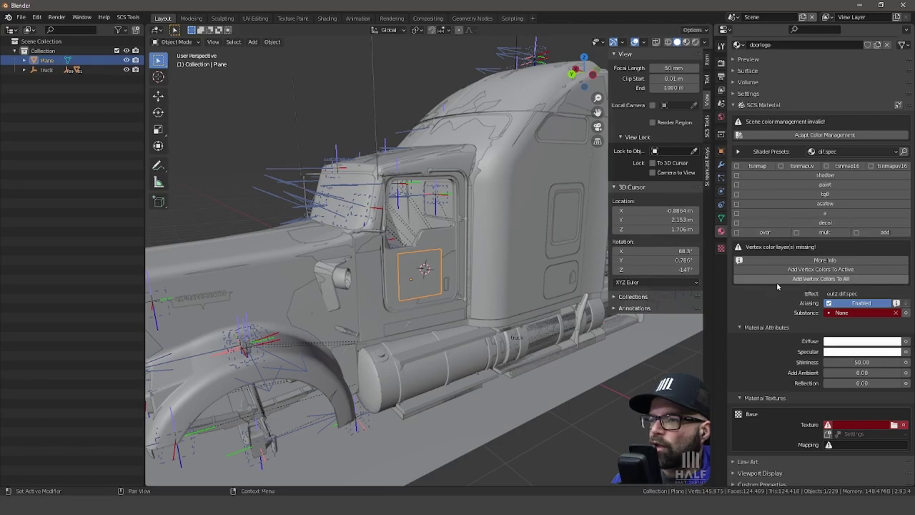
click(779, 279)
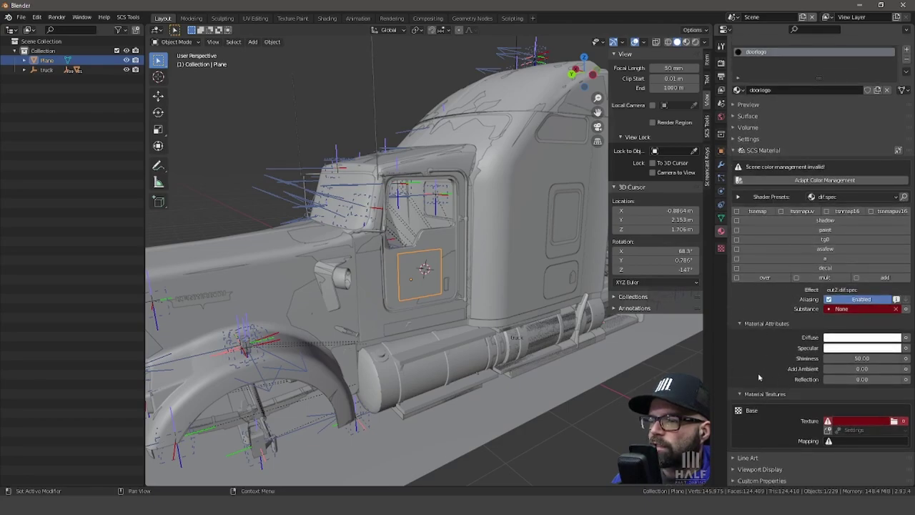
click(843, 441)
click(809, 345)
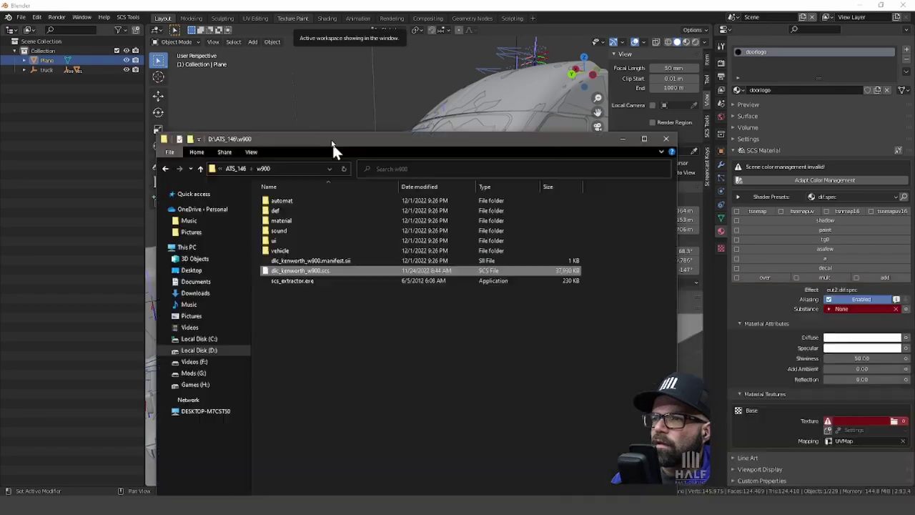
Step: Copy guido_and_sons.tga from the Pictures folder
drag(333, 150, 374, 57)
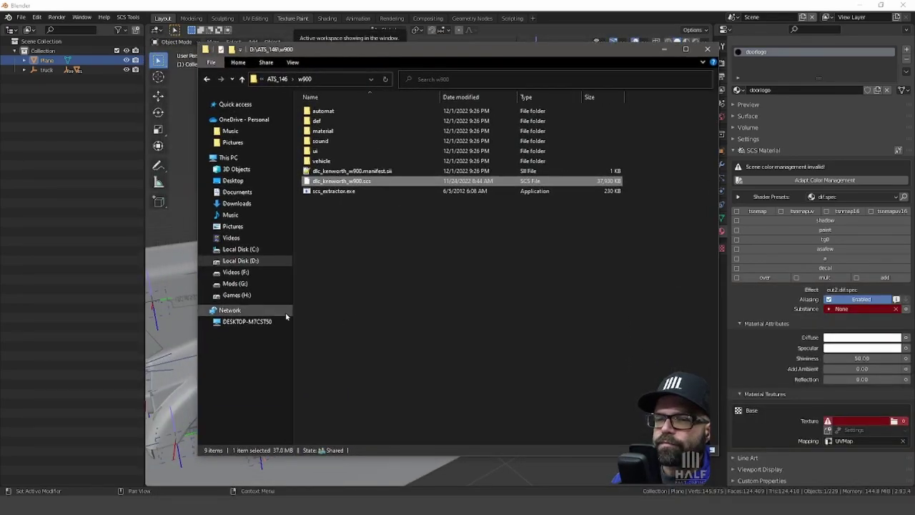
click(239, 229)
scroll(529, 315, down, 2)
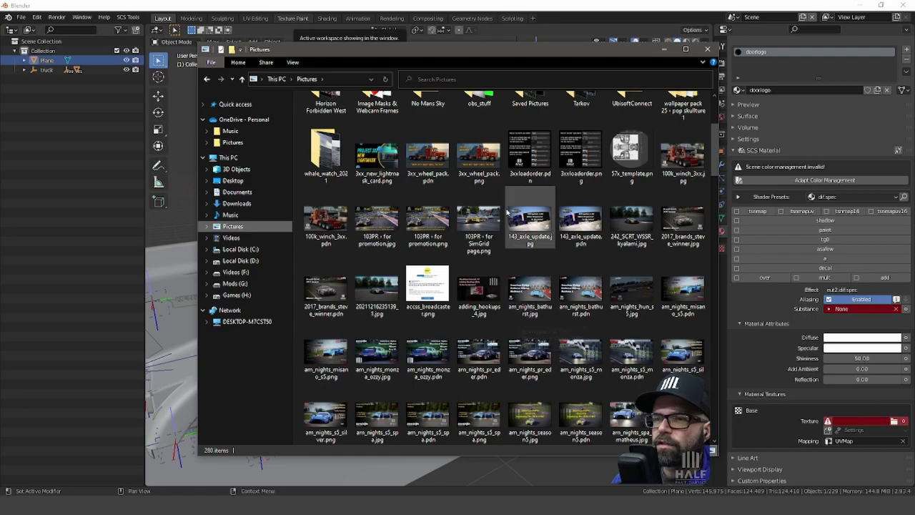
scroll(564, 195, down, 3)
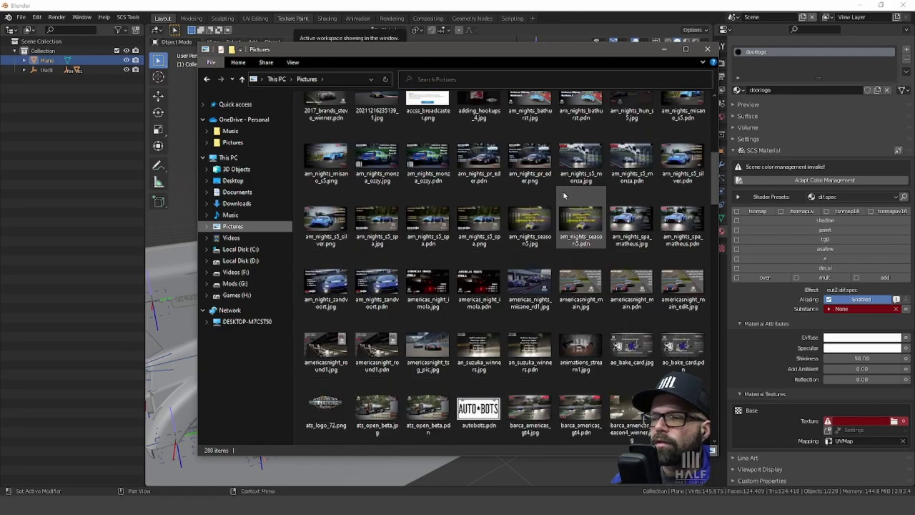
scroll(564, 200, down, 3)
mouse_move(565, 205)
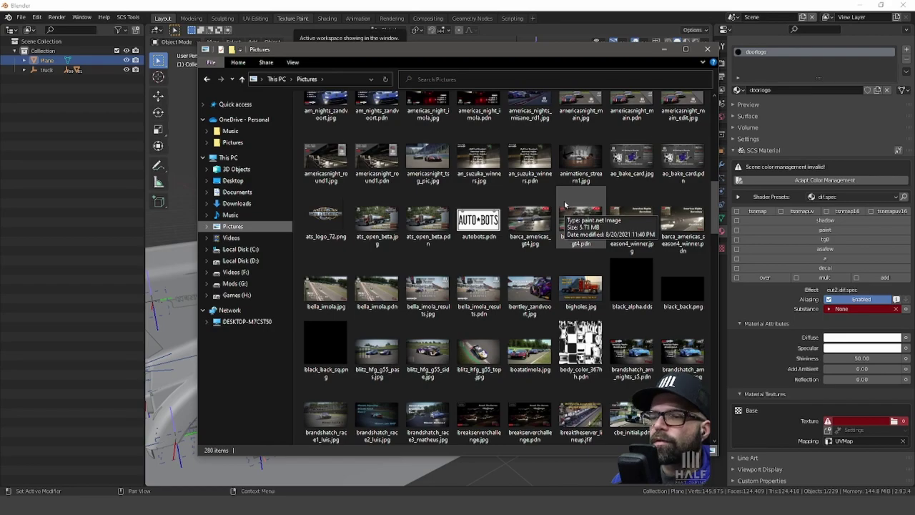
scroll(565, 205, down, 3)
scroll(543, 209, down, 3)
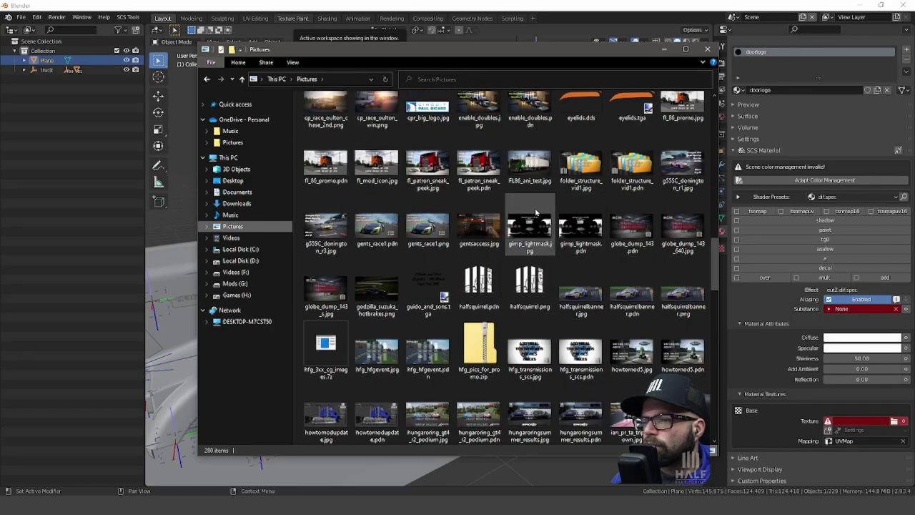
click(432, 301)
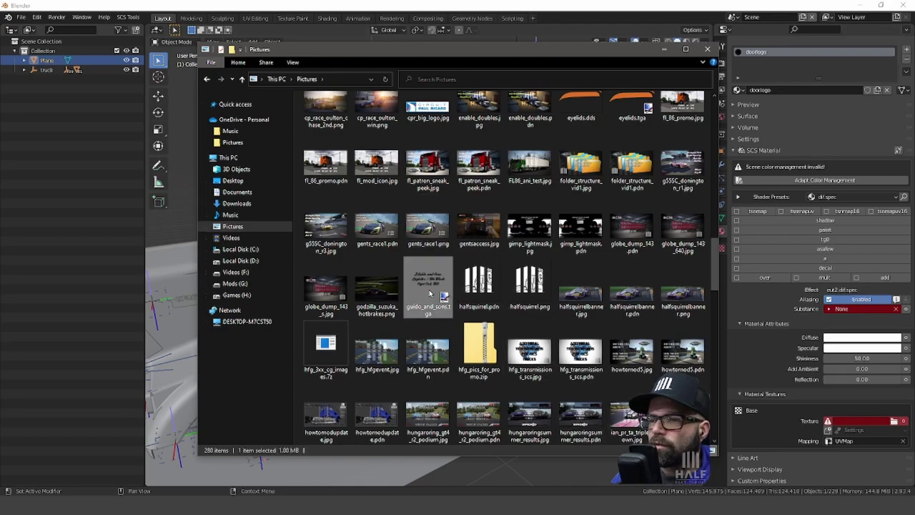
right_click(422, 282)
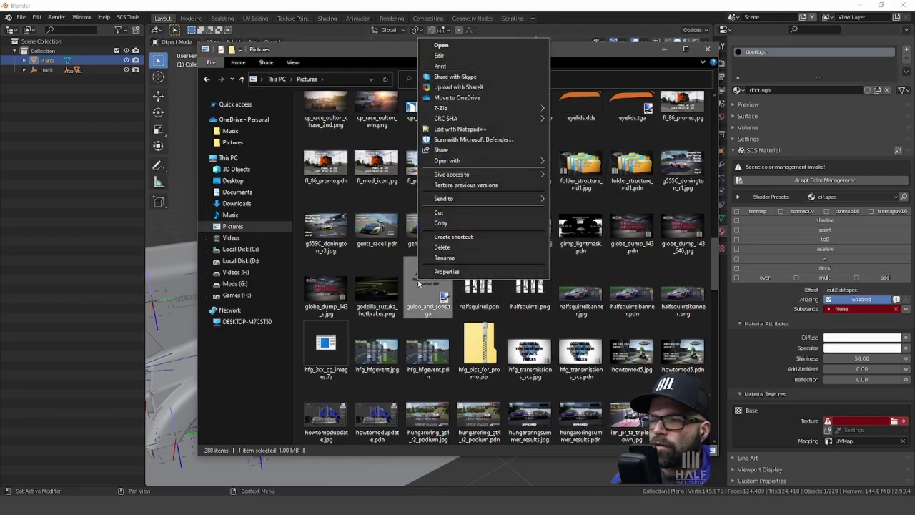
click(441, 223)
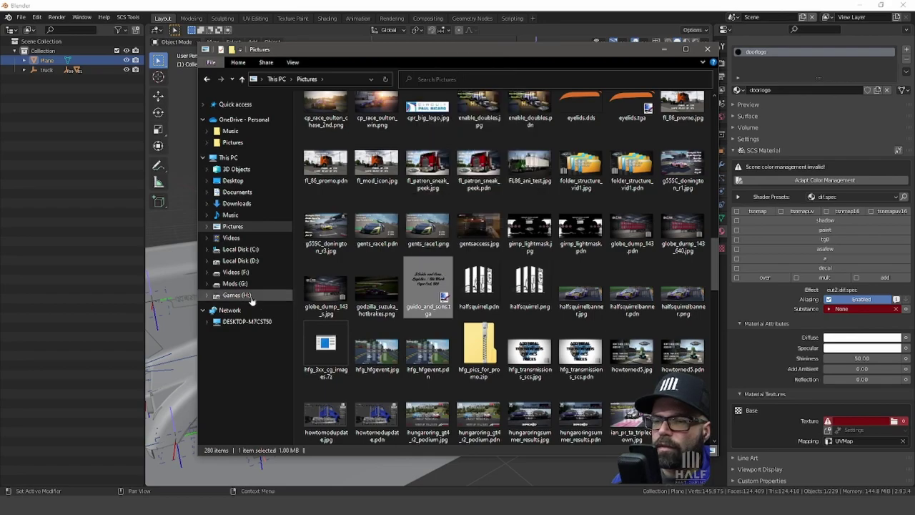
Step: Paste the logo into G:\test\w900_doorlogo\vehicle\truck\kenworth_w900
click(235, 287)
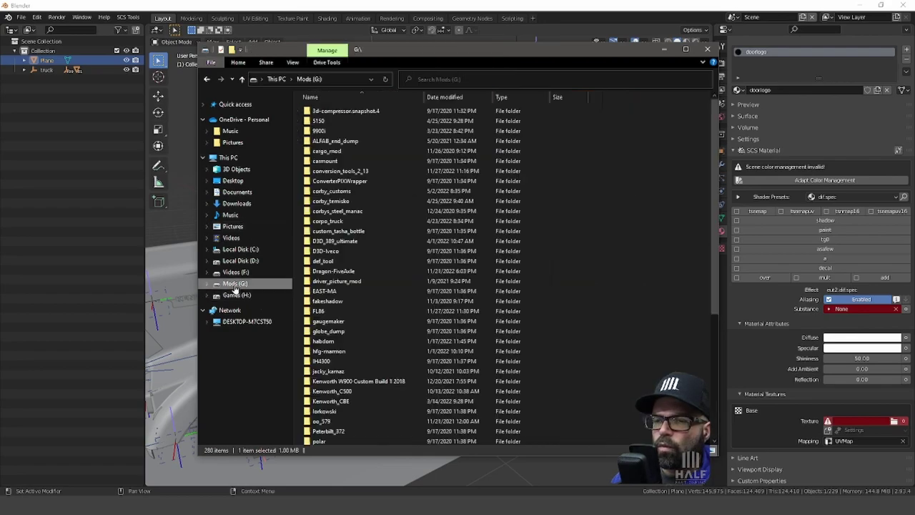
scroll(343, 300, down, 5)
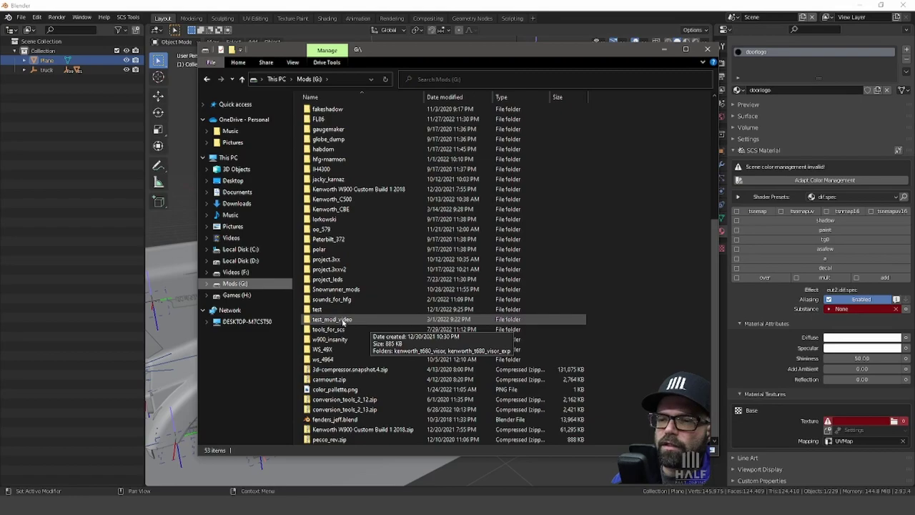
double_click(343, 319)
click(279, 79)
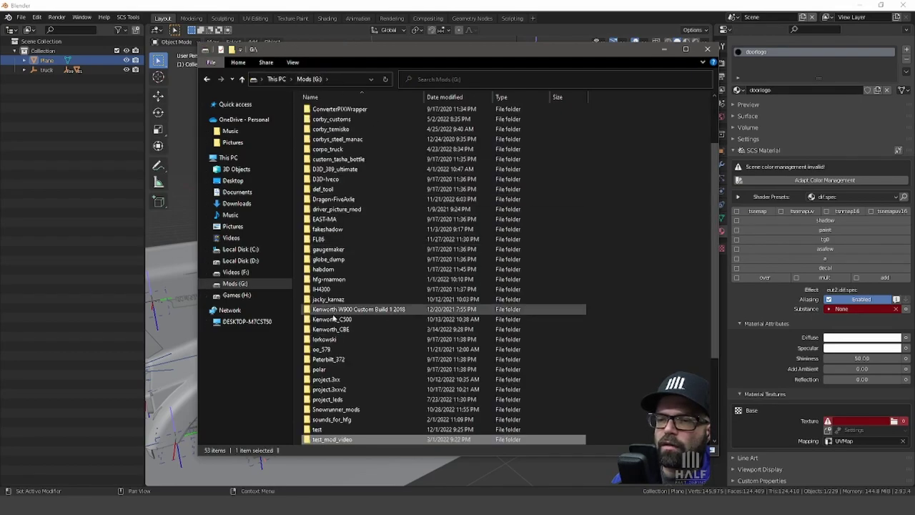
double_click(323, 428)
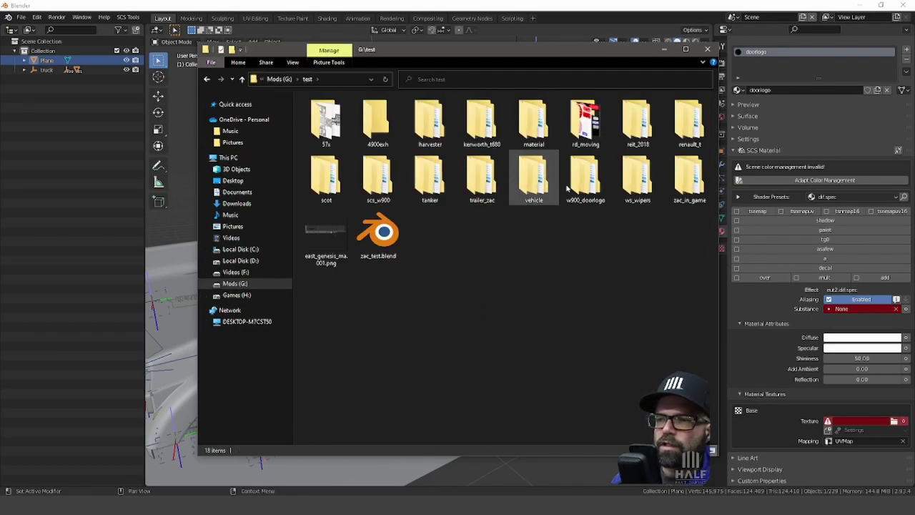
double_click(586, 179)
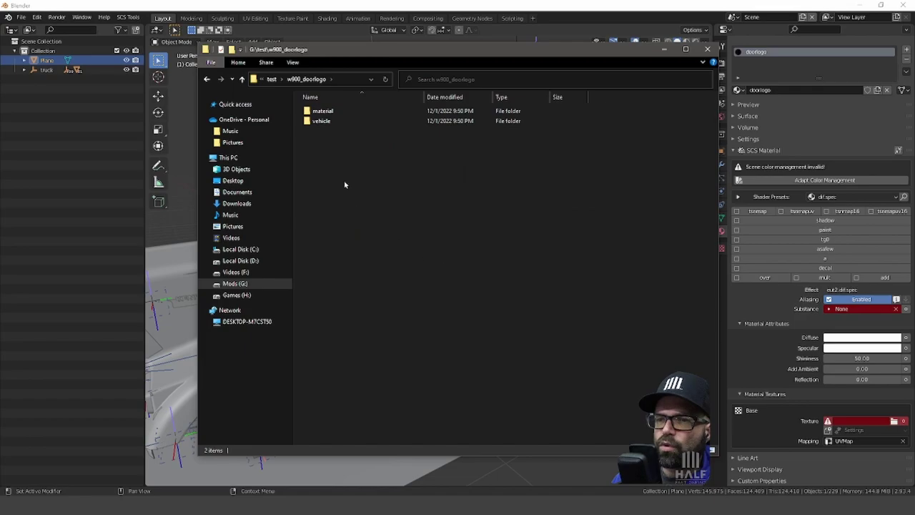
double_click(321, 122)
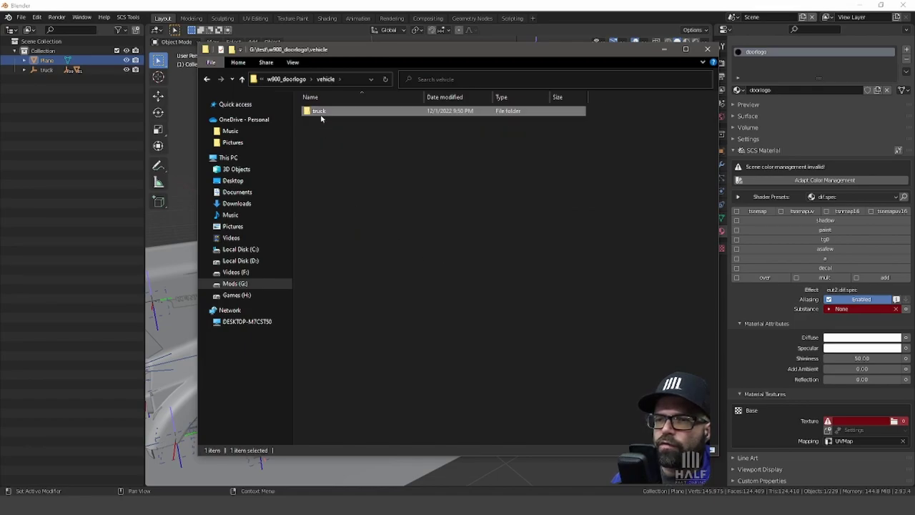
double_click(320, 113)
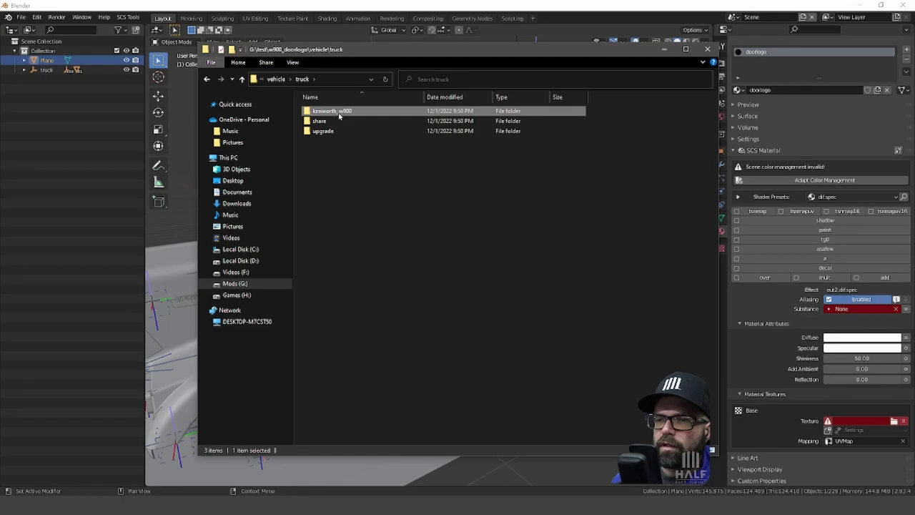
double_click(339, 113)
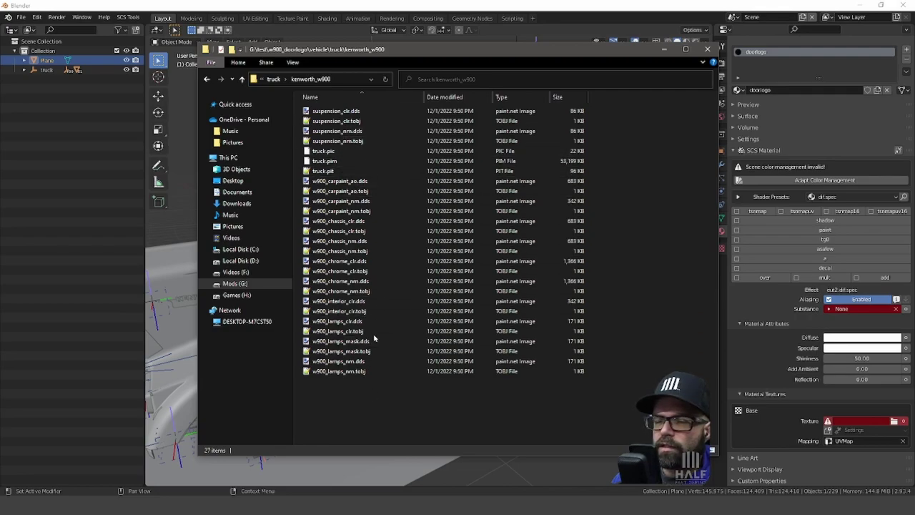
right_click(332, 405)
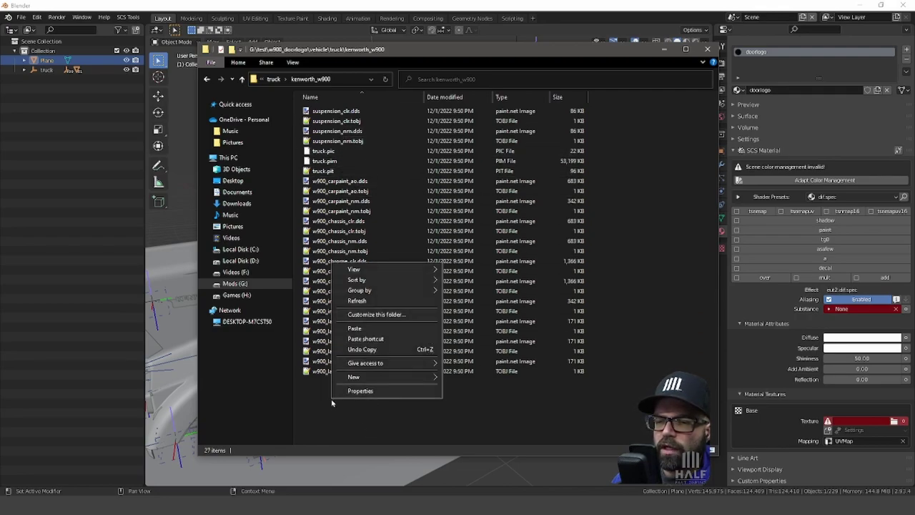
click(347, 332)
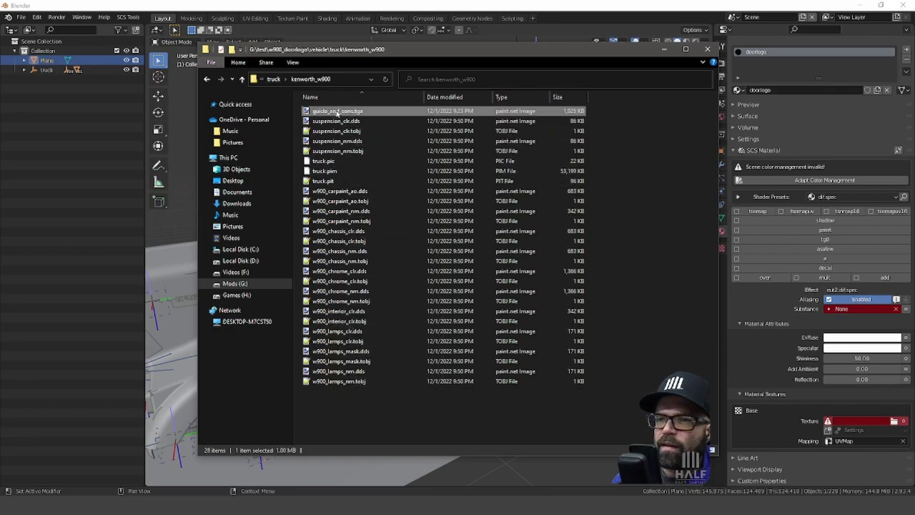
click(277, 81)
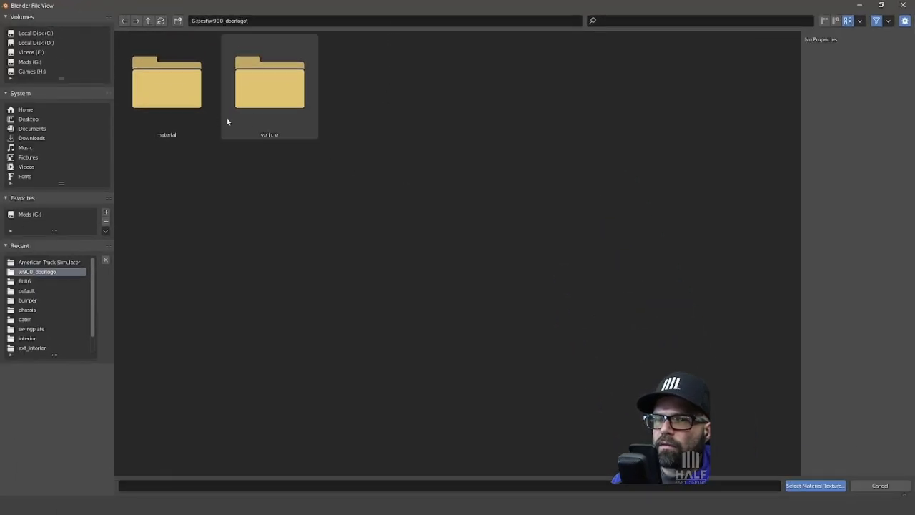
Step: Set guido_and_sons.tga from vehicle\truck\kenworth_w900 as the doorlogo Base texture
double_click(228, 118)
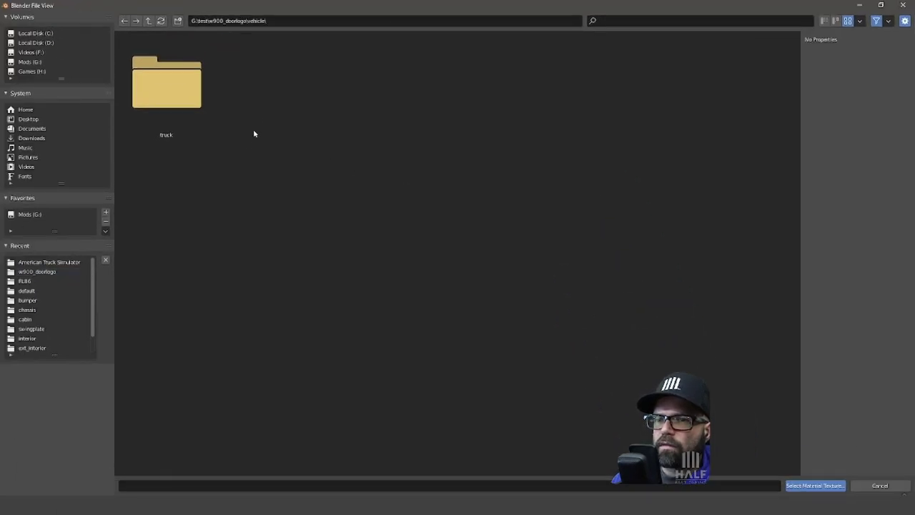
double_click(179, 114)
double_click(180, 113)
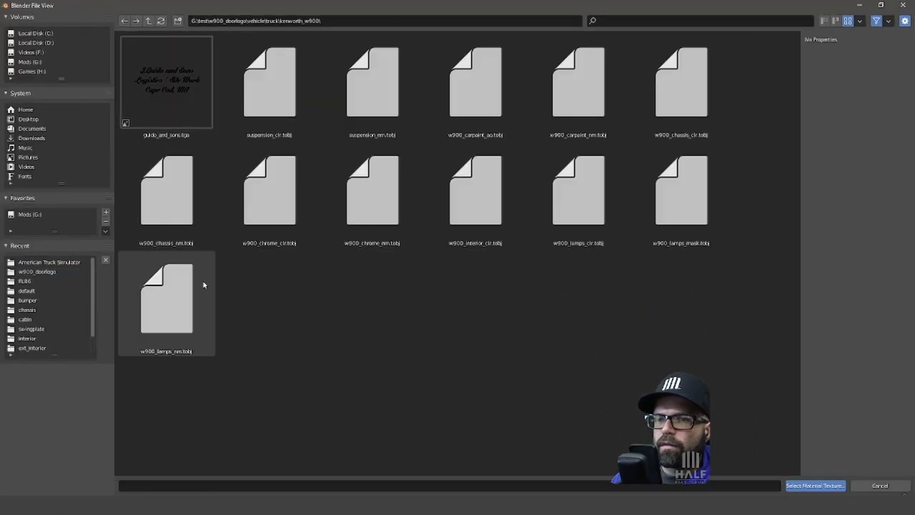
click(172, 93)
click(816, 485)
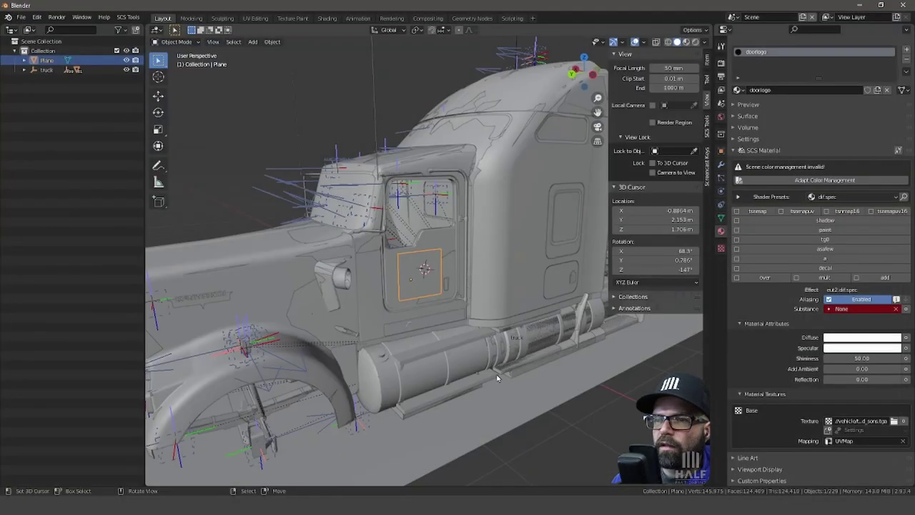
Step: Switch to Material Preview shading and look at the door plane
click(687, 42)
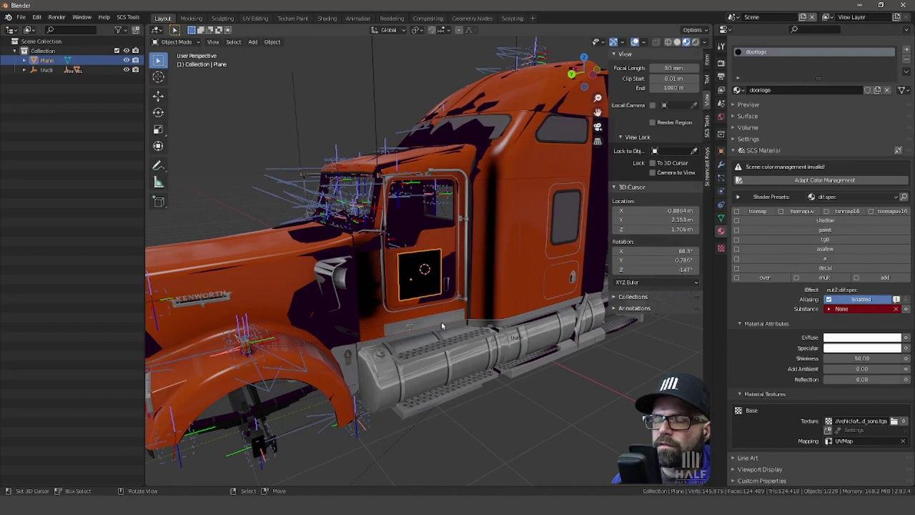
scroll(441, 324, up, 5)
mouse_move(405, 310)
middle_down()
mouse_move(434, 299)
mouse_move(415, 286)
mouse_move(408, 296)
mouse_move(454, 298)
mouse_move(424, 289)
middle_up()
scroll(443, 293, down, 4)
Step: Rotate the door plane's UVs a quarter turn in UV Editing
click(255, 17)
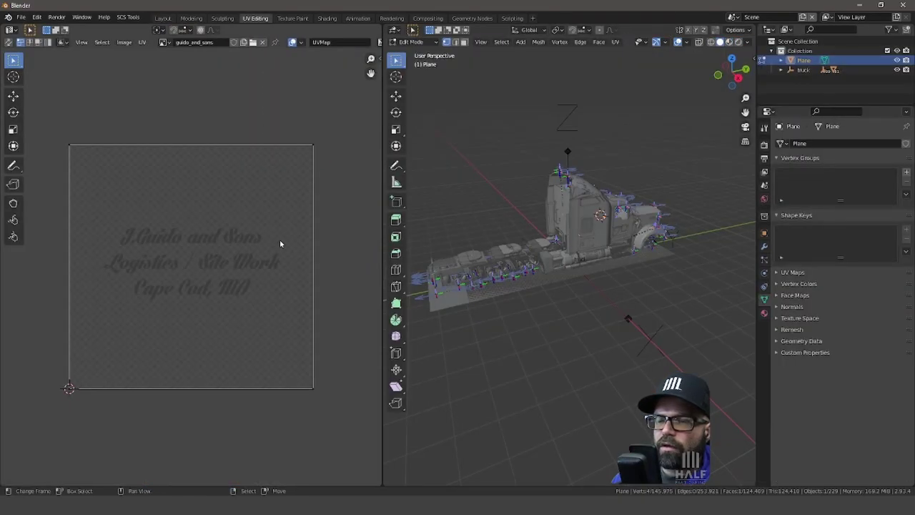
key(Tab)
key(Tab)
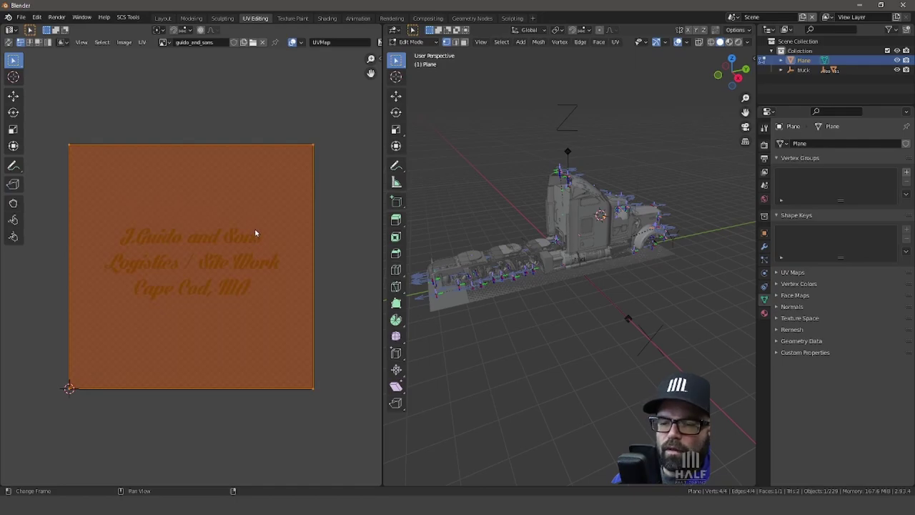
key(r)
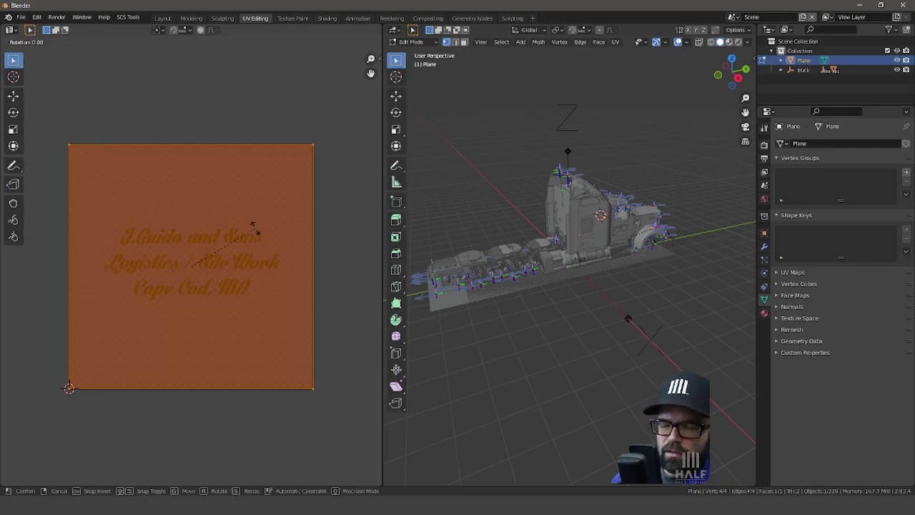
key(Return)
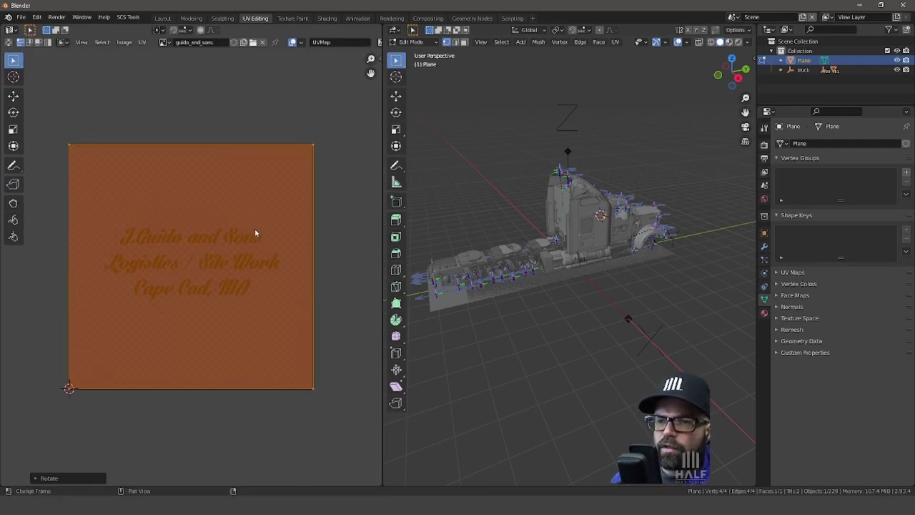
Step: Frame the door plane in Material Preview, cancel a second rotation, and return to Object Mode
mouse_move(529, 263)
middle_down()
mouse_move(579, 253)
mouse_move(599, 234)
middle_up()
scroll(579, 254, up, 5)
scroll(580, 254, down, 5)
key(KP_Decimal)
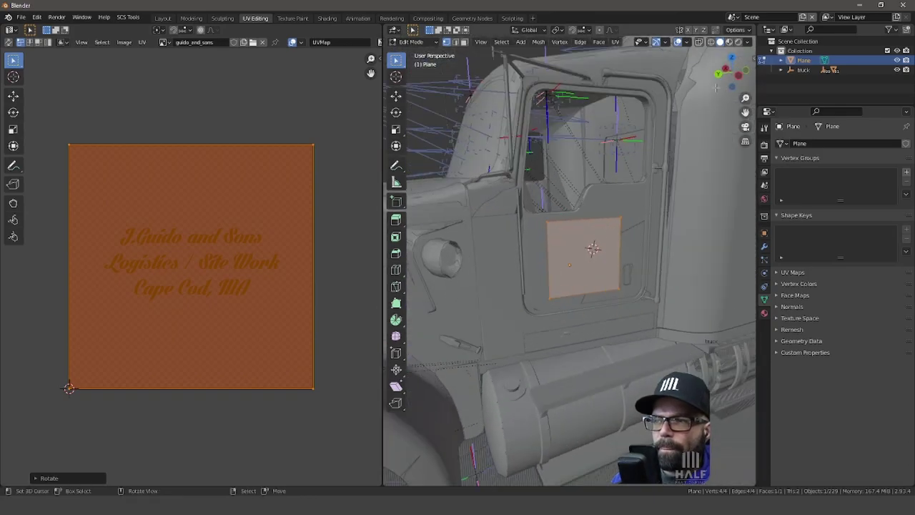
click(726, 46)
scroll(586, 300, up, 3)
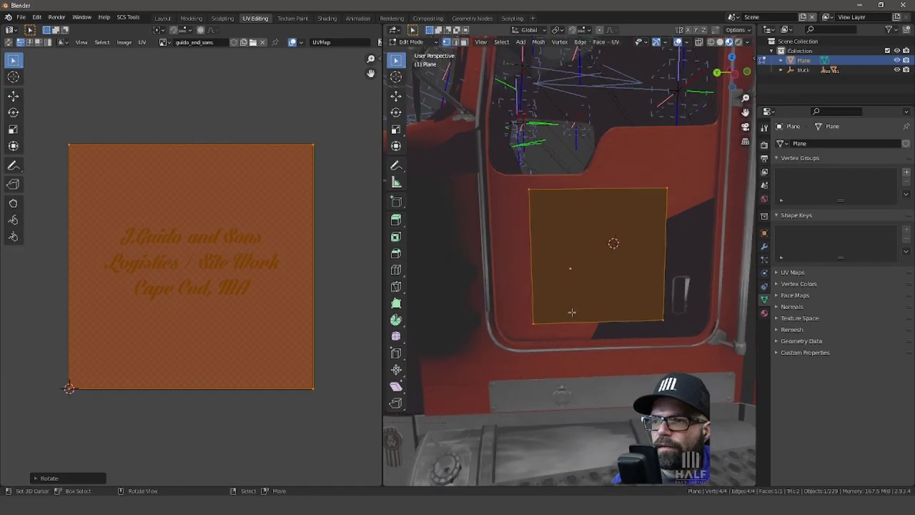
scroll(573, 312, up, 2)
middle_drag(555, 296, 400, 294)
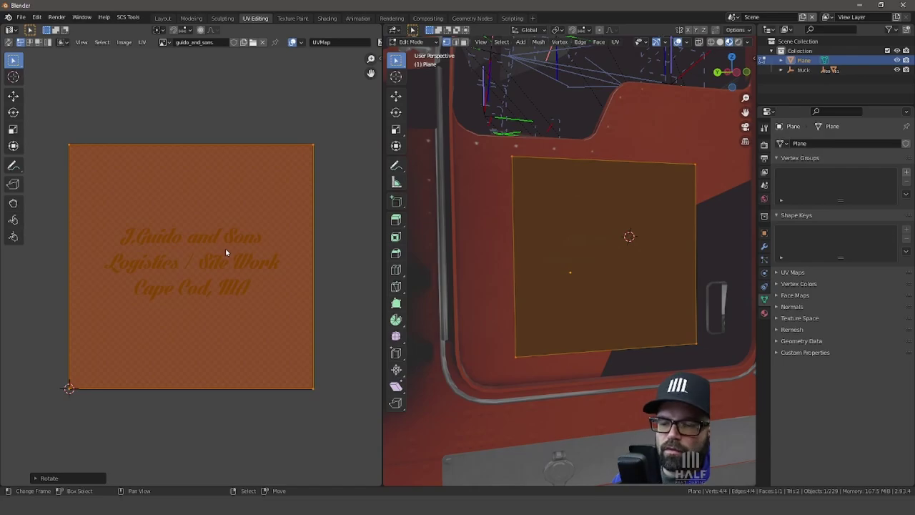
key(r)
key(Escape)
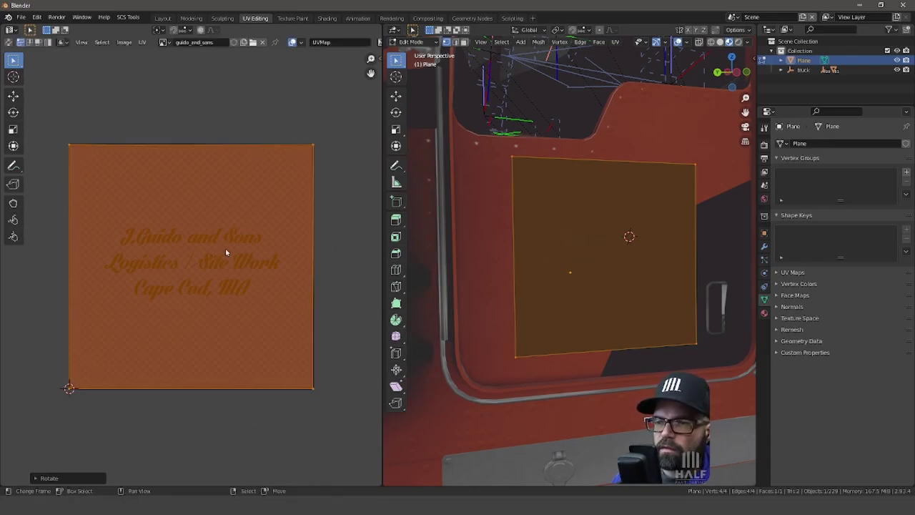
key(Tab)
middle_drag(639, 274, 572, 272)
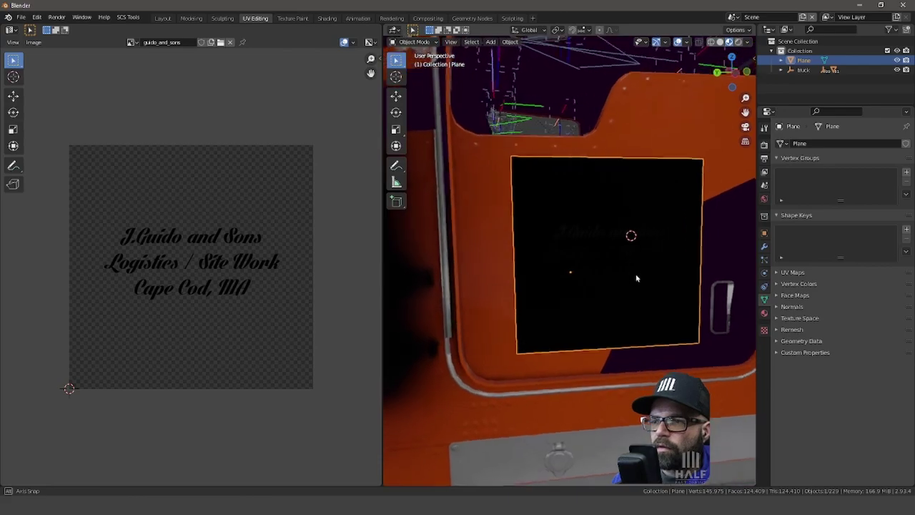
Step: Make the doorlogo material a decal overlay from the Layout workspace
click(764, 314)
click(791, 153)
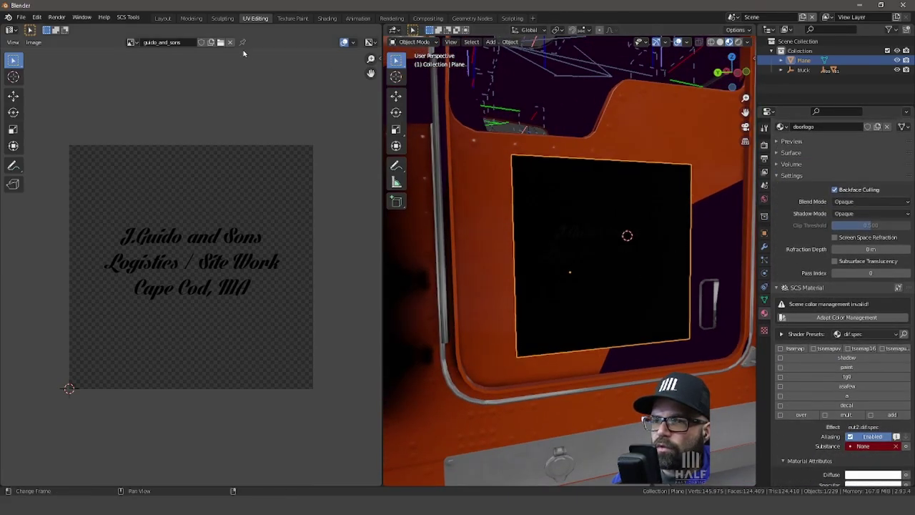
click(163, 18)
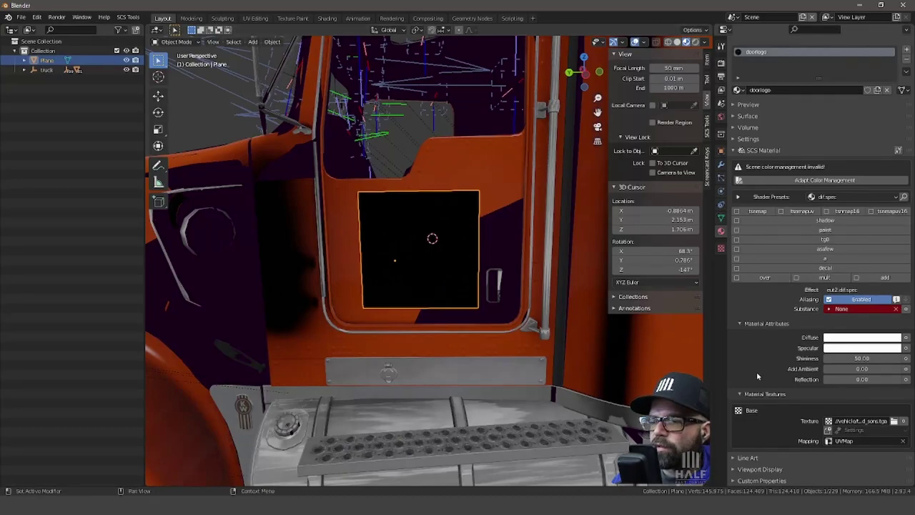
click(801, 268)
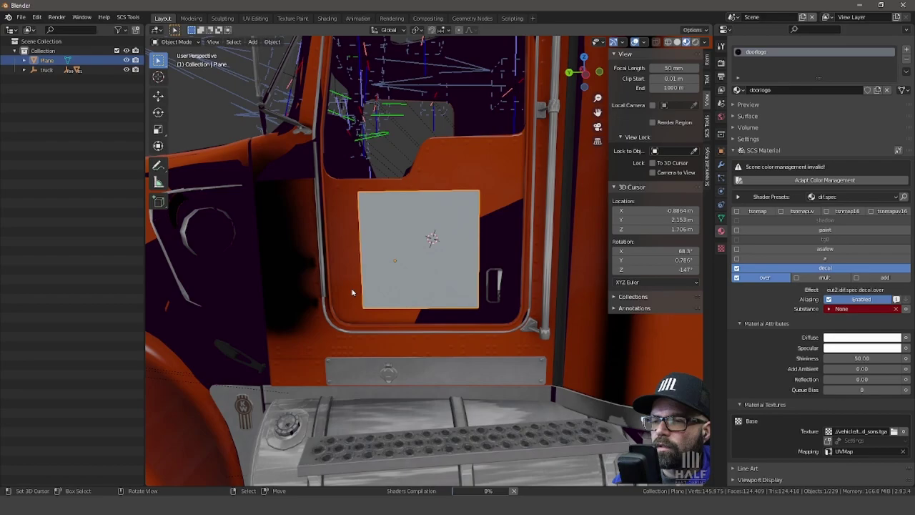
Step: Hide helper objects with the SCS visibility tools and inspect the door decal
middle_drag(376, 289, 407, 283)
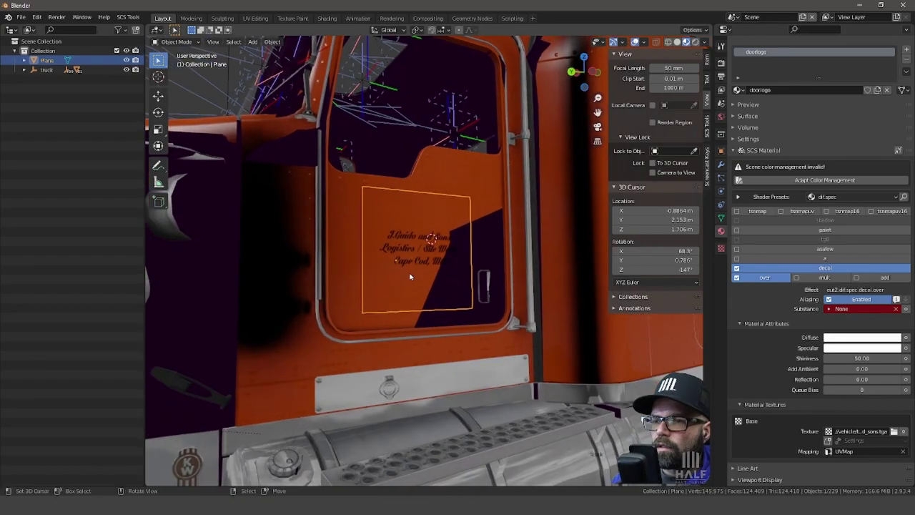
scroll(408, 283, up, 3)
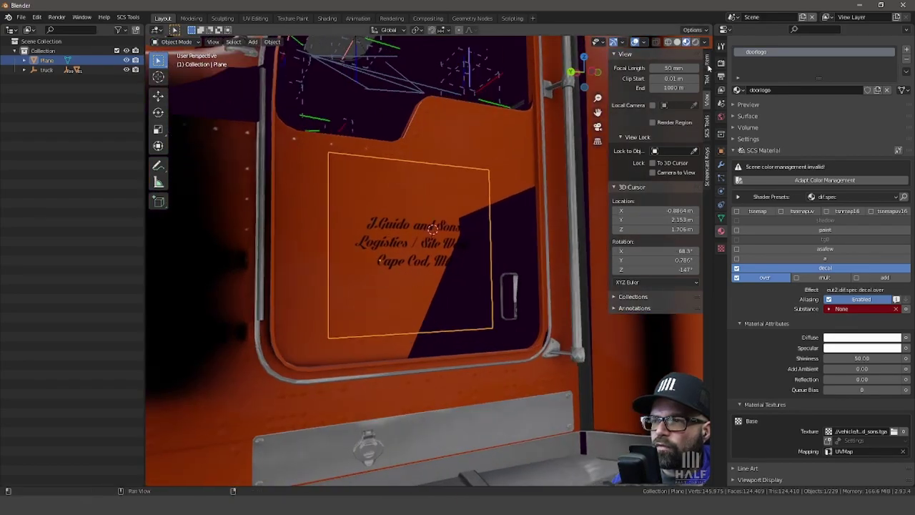
click(708, 136)
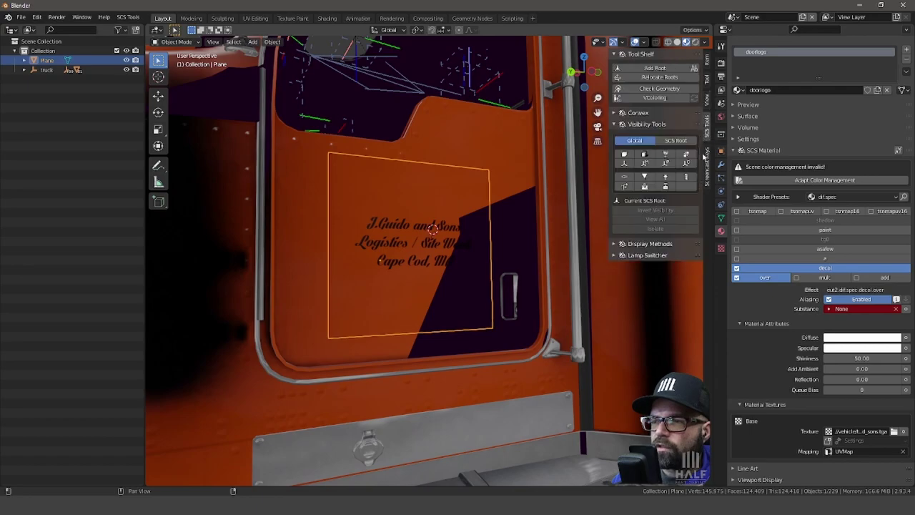
click(646, 158)
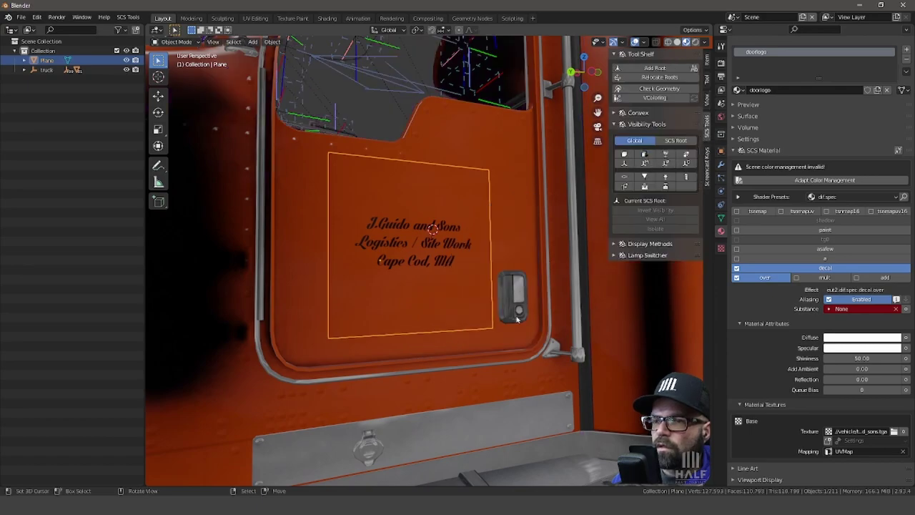
mouse_move(500, 329)
middle_down()
mouse_move(422, 300)
mouse_move(475, 286)
mouse_move(503, 354)
middle_up()
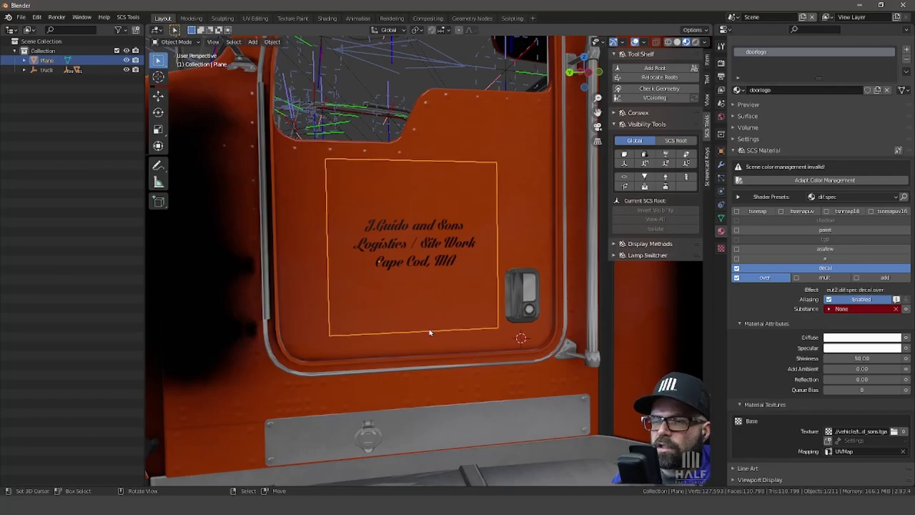
middle_drag(429, 333, 386, 302)
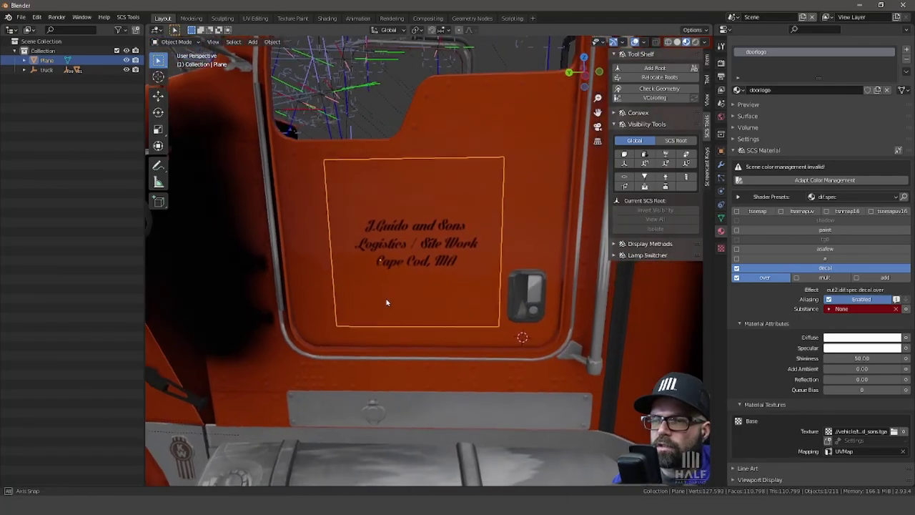
scroll(386, 303, down, 2)
scroll(394, 300, down, 2)
scroll(408, 299, down, 4)
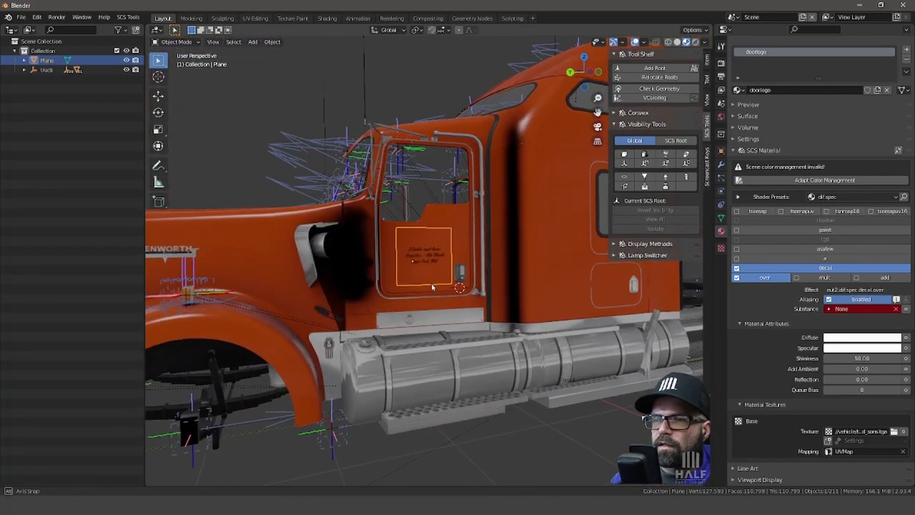
middle_drag(431, 287, 419, 286)
scroll(419, 286, up, 4)
scroll(421, 286, up, 1)
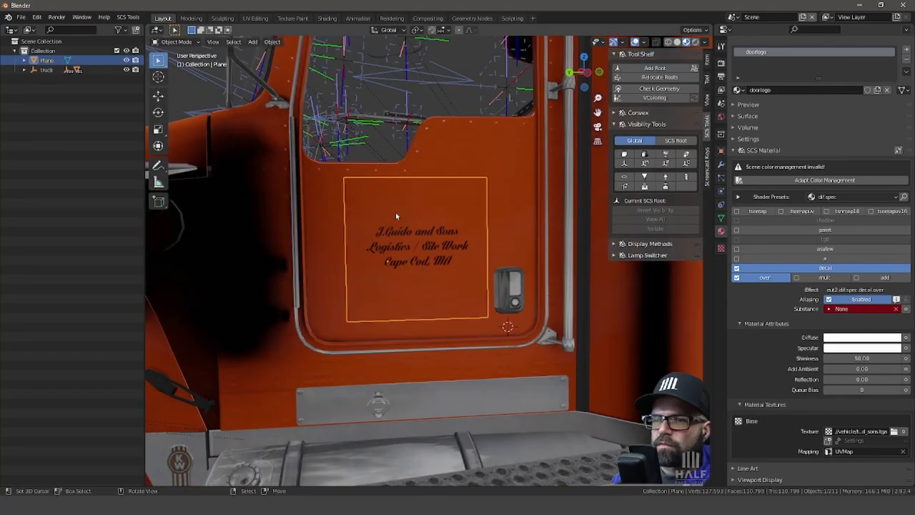
Step: Scale the door plane's UVs down to about 0.77 so the lettering enlarges
click(286, 18)
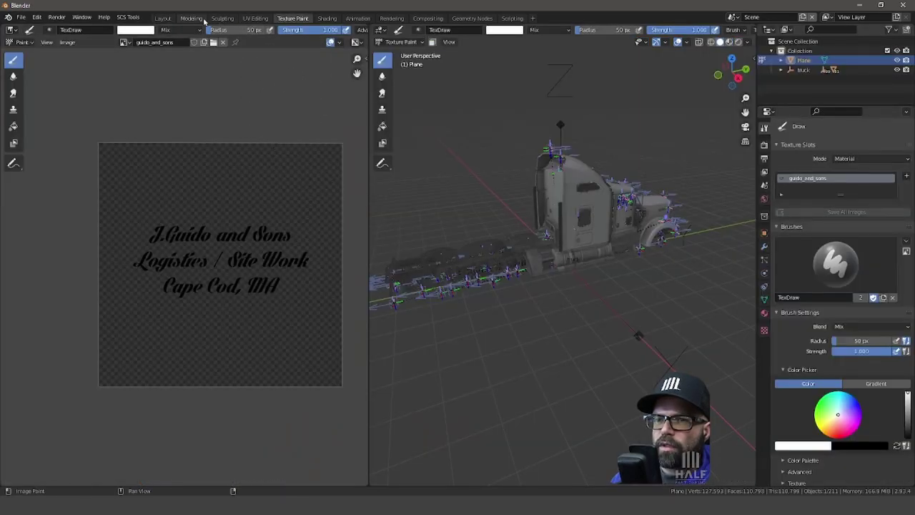
click(256, 17)
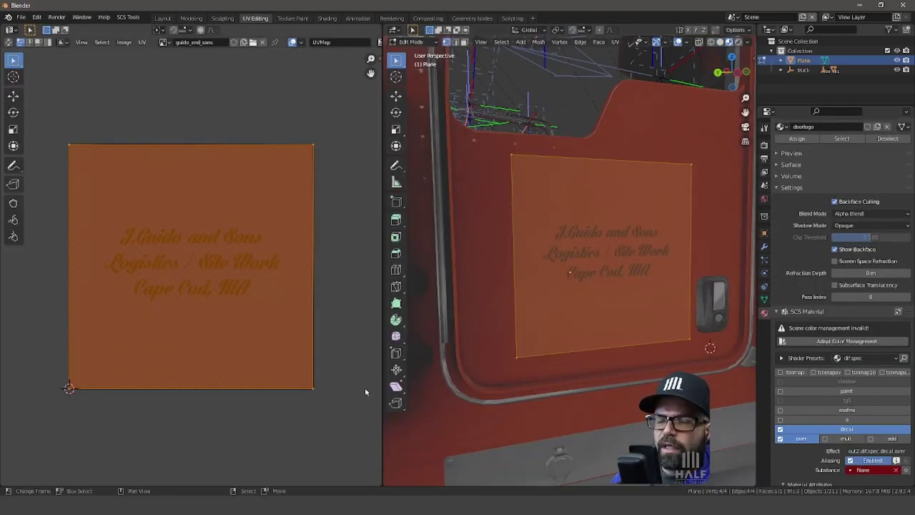
key(s)
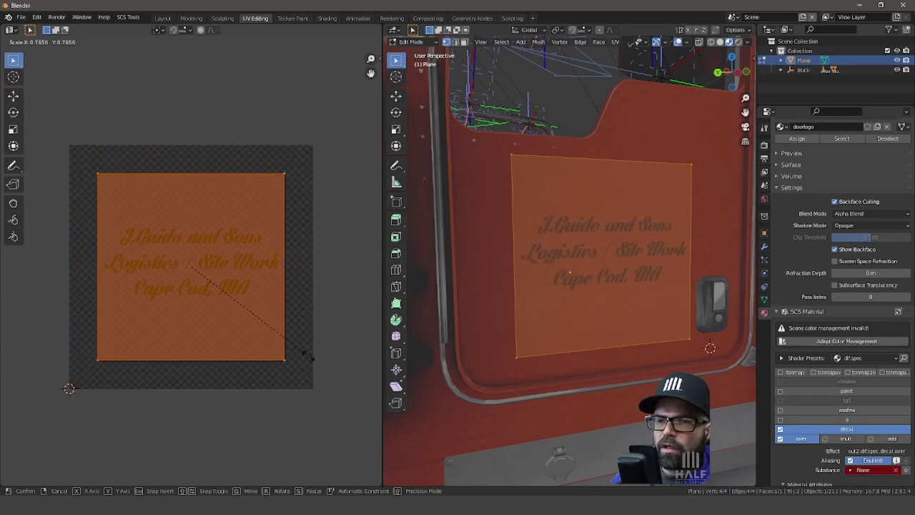
click(304, 354)
key(Tab)
mouse_move(657, 317)
middle_down()
mouse_move(590, 319)
mouse_move(598, 313)
middle_up()
scroll(590, 315, down, 5)
scroll(590, 314, down, 3)
scroll(598, 314, up, 6)
scroll(598, 312, up, 1)
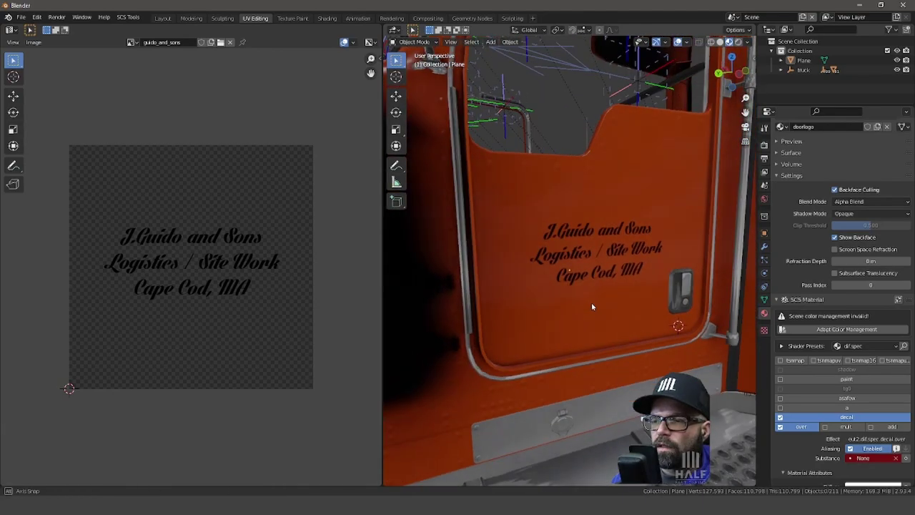
Step: Duplicate the door logo plane and rotate the copy 180° around Z
click(592, 307)
scroll(586, 306, down, 6)
middle_drag(586, 307, 556, 310)
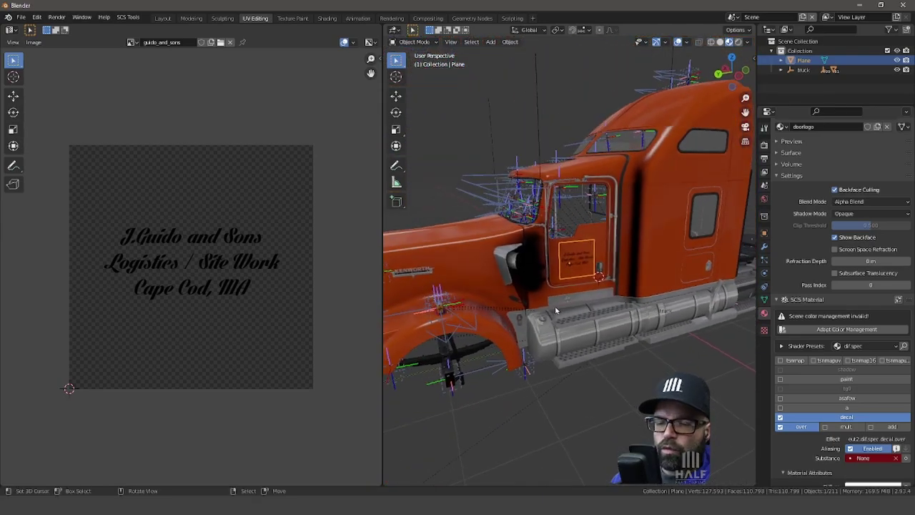
key(shift+d)
key(Escape)
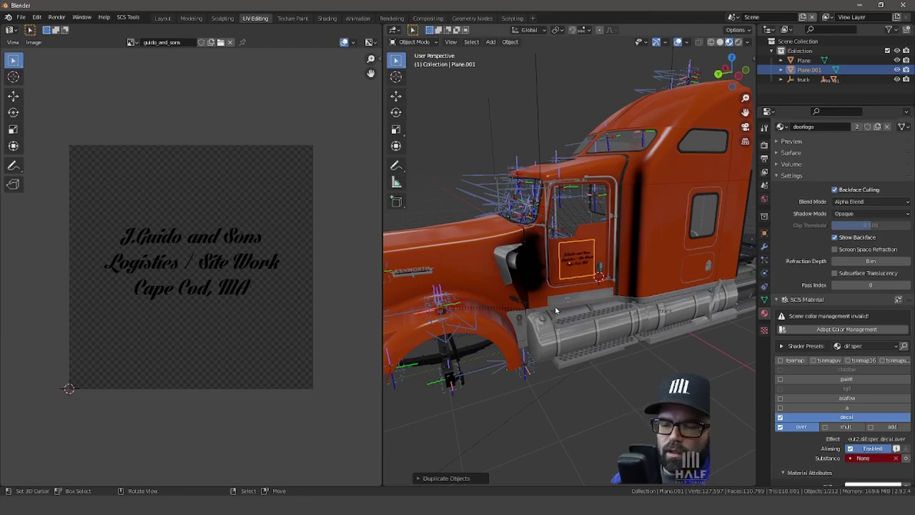
key(r)
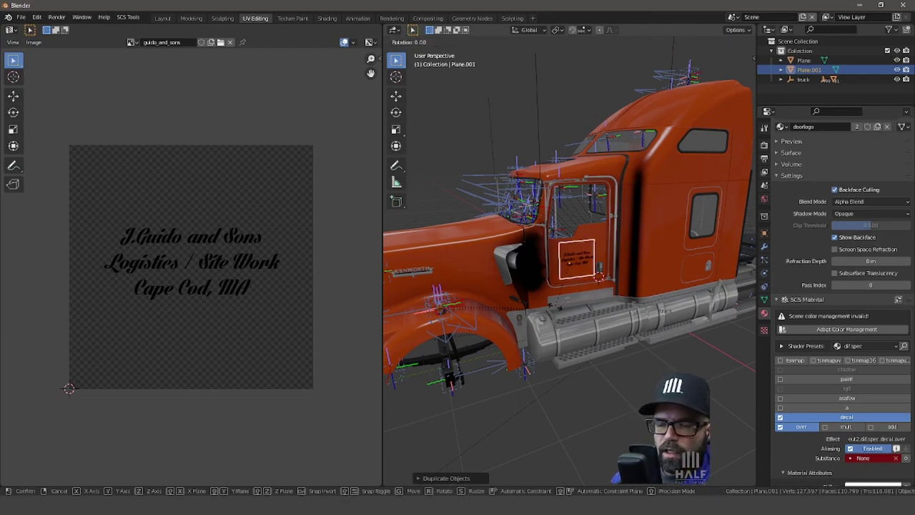
text(z)
text(180)
key(Return)
Step: Move the copied logo plane to its new position beside the cab
middle_drag(443, 309, 563, 310)
key(g)
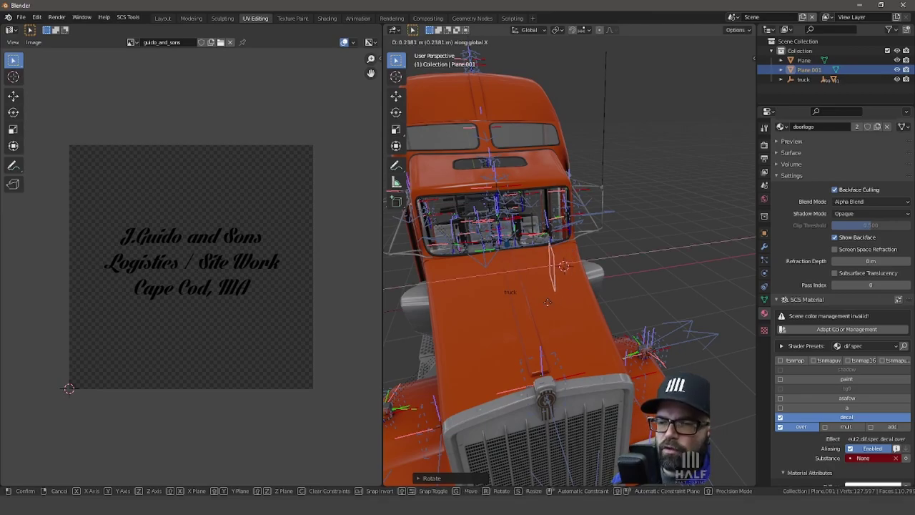
click(451, 315)
mouse_move(451, 315)
middle_down()
mouse_move(557, 276)
mouse_move(598, 290)
mouse_move(572, 272)
middle_up()
scroll(599, 291, up, 5)
scroll(605, 299, up, 3)
scroll(604, 299, down, 4)
scroll(572, 272, up, 2)
click(163, 18)
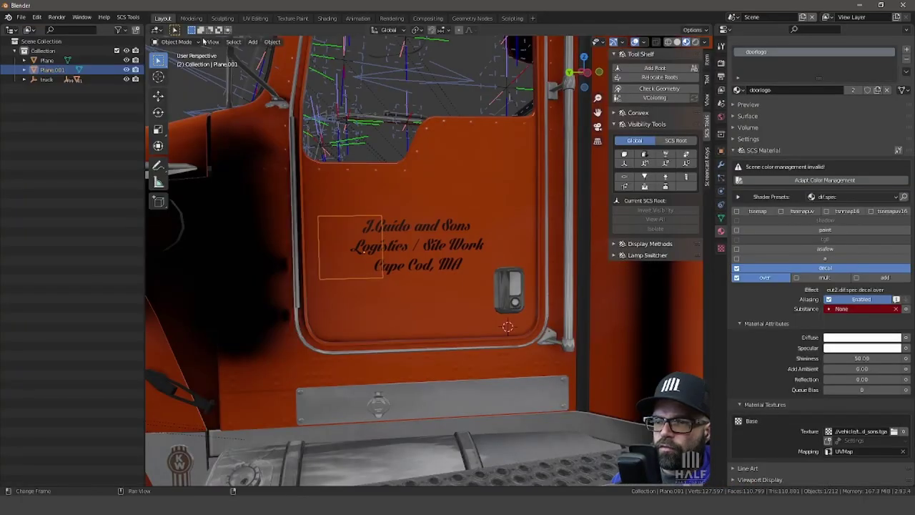
mouse_move(386, 247)
middle_down()
mouse_move(433, 289)
mouse_move(472, 272)
mouse_move(444, 276)
middle_up()
scroll(472, 272, up, 1)
scroll(472, 272, up, 2)
scroll(472, 273, up, 2)
Step: In Edit Mode, rotate the copied decal around the vertical axis
key(Tab)
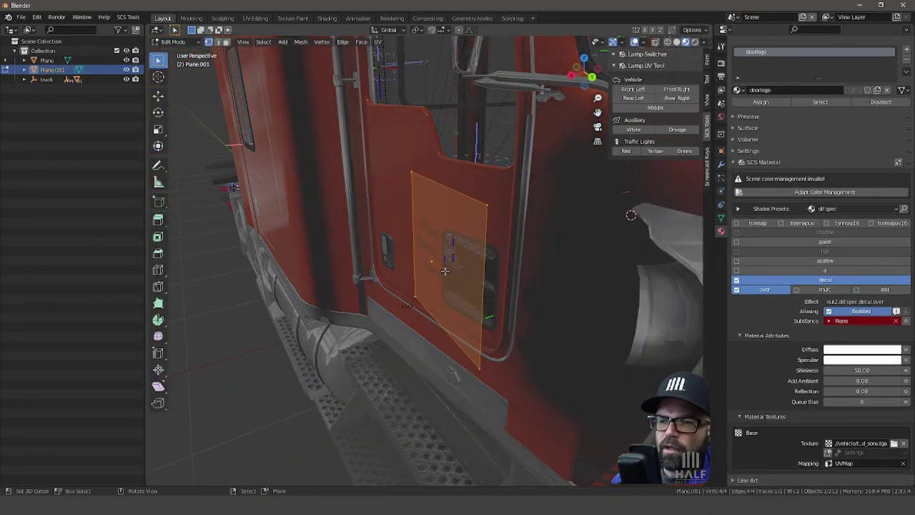
middle_drag(445, 271, 533, 293)
scroll(458, 272, down, 3)
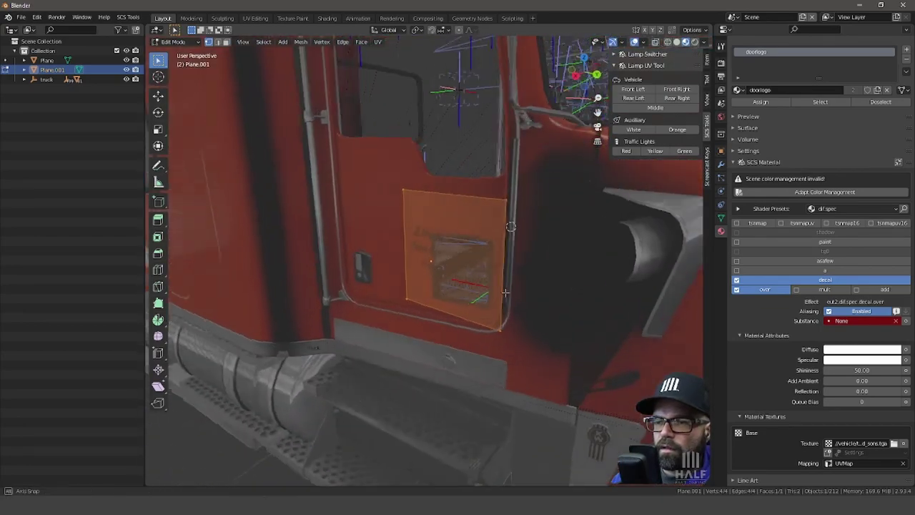
middle_drag(507, 291, 510, 292)
key(r)
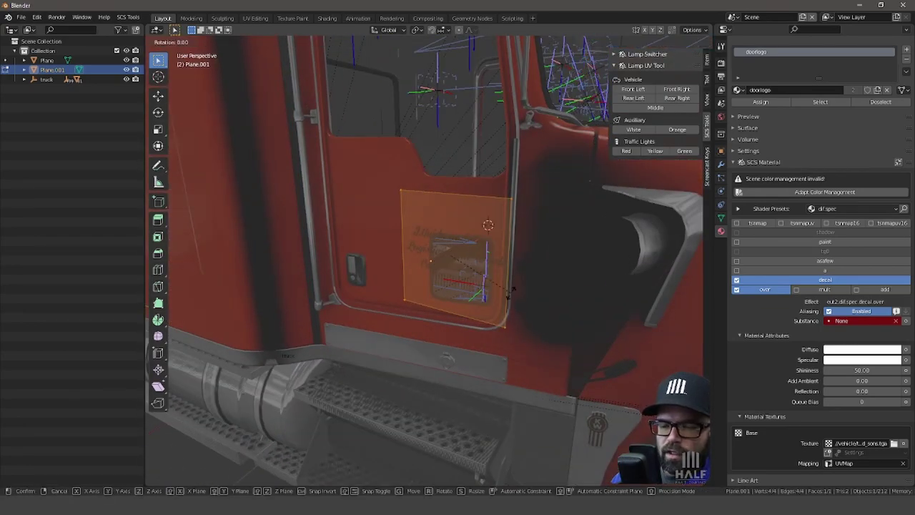
key(z)
click(543, 281)
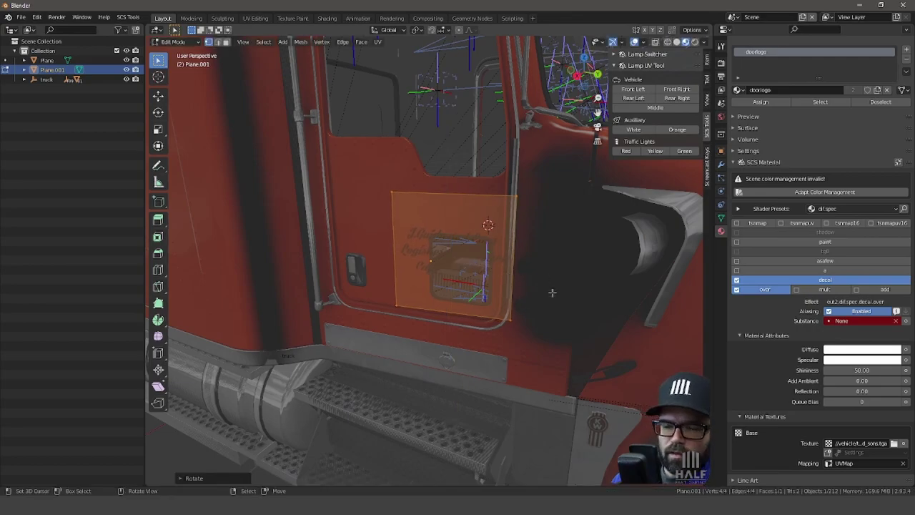
Step: Position the decal on the door with successive moves along X and Y
key(g)
key(x)
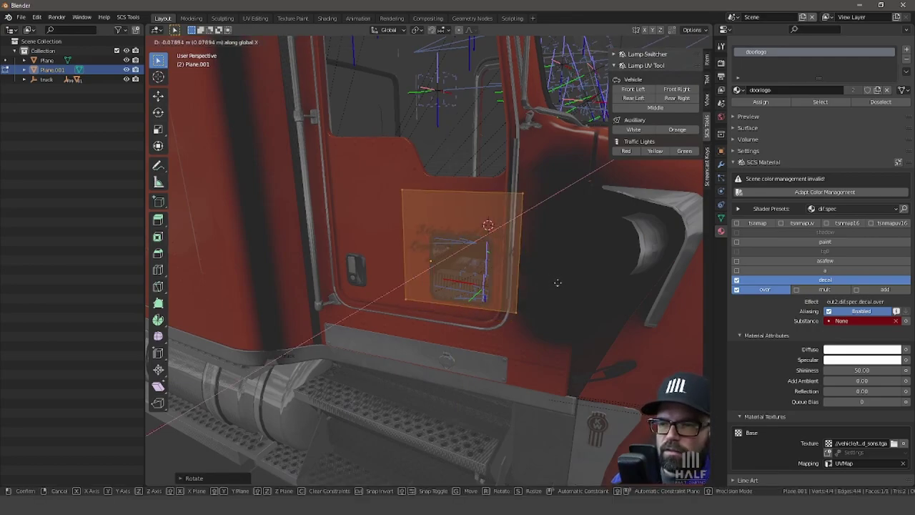
click(557, 283)
key(g)
key(y)
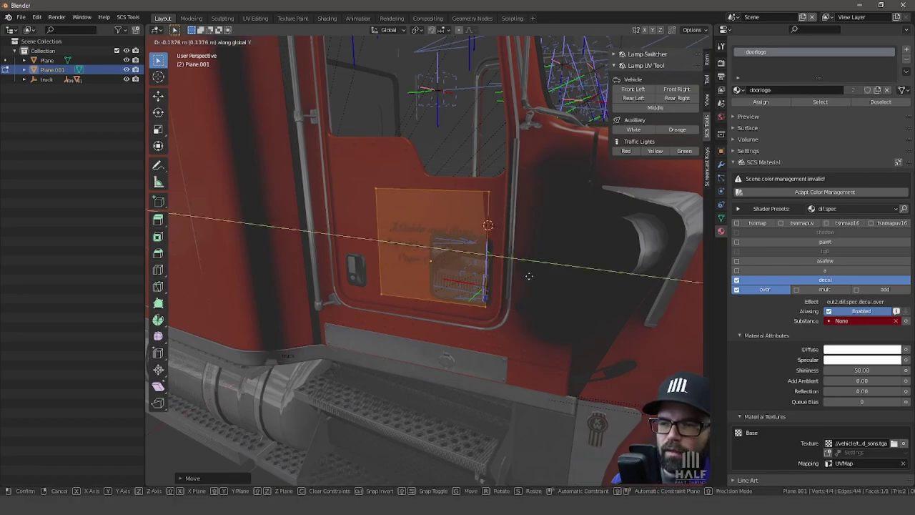
click(519, 276)
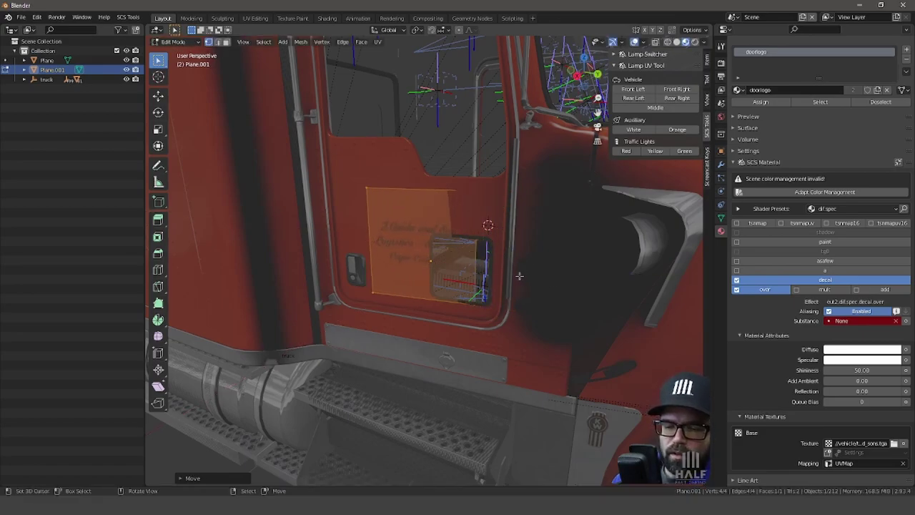
key(g)
key(x)
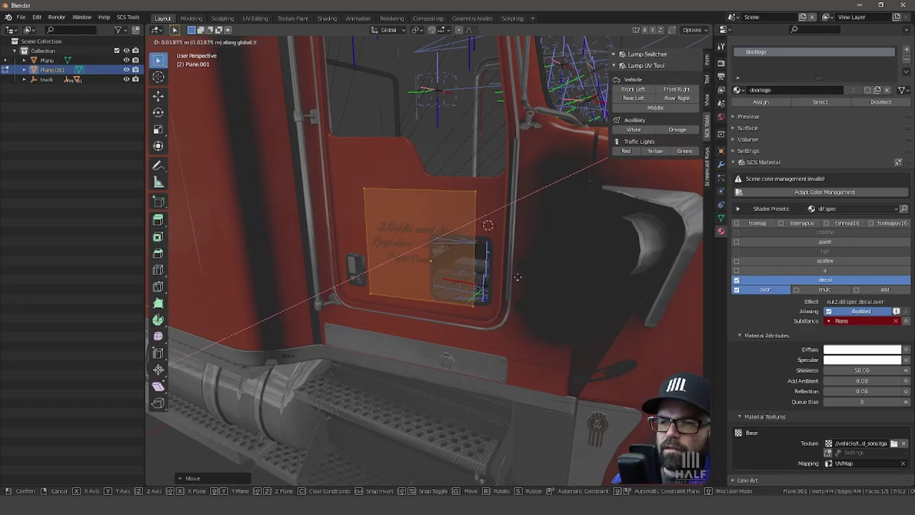
click(518, 277)
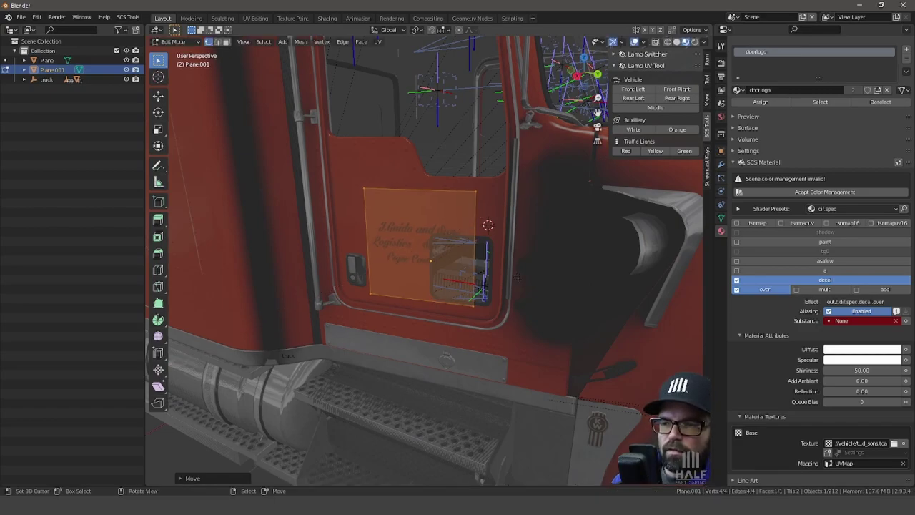
key(g)
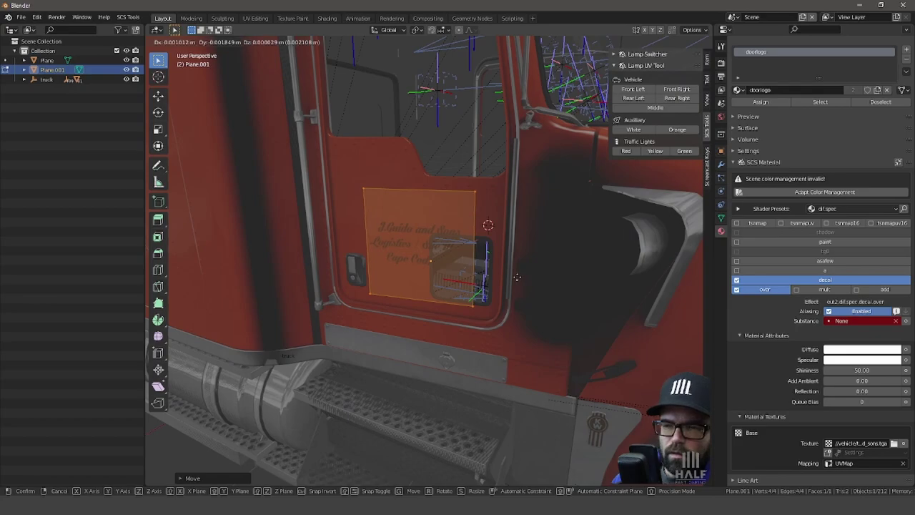
key(z)
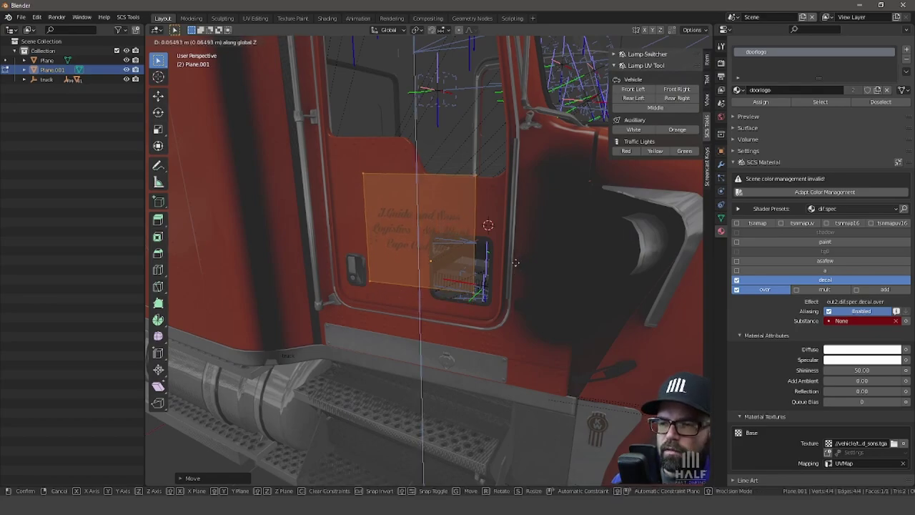
key(z)
key(z)
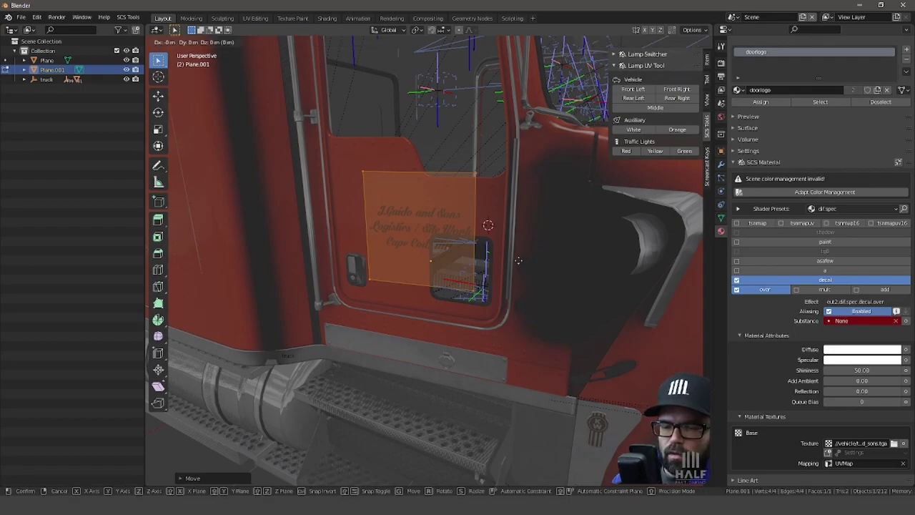
key(y)
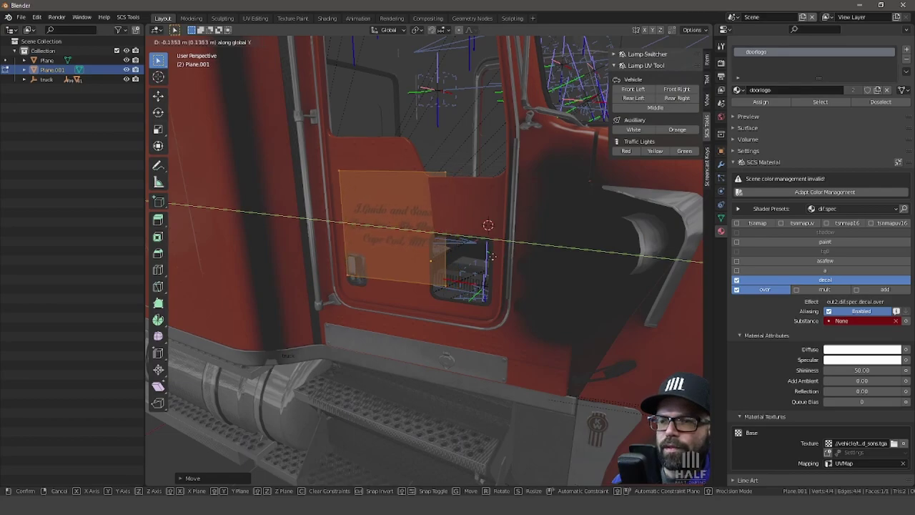
click(490, 255)
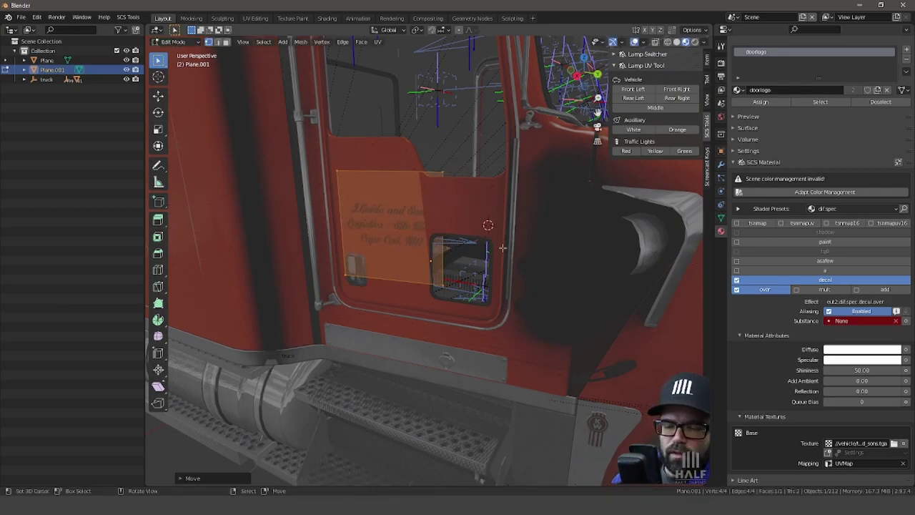
Step: Rotate the decal around Z again to straighten it on the door
middle_drag(502, 248, 424, 271)
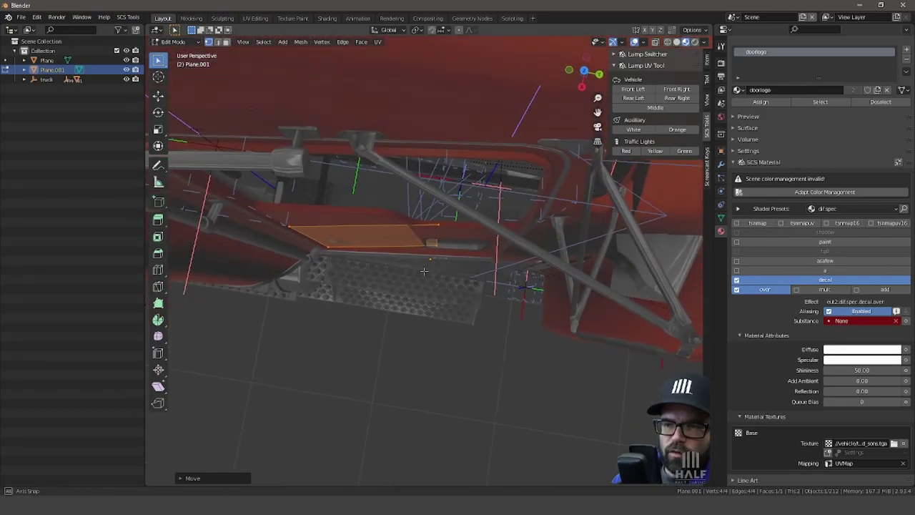
key(r)
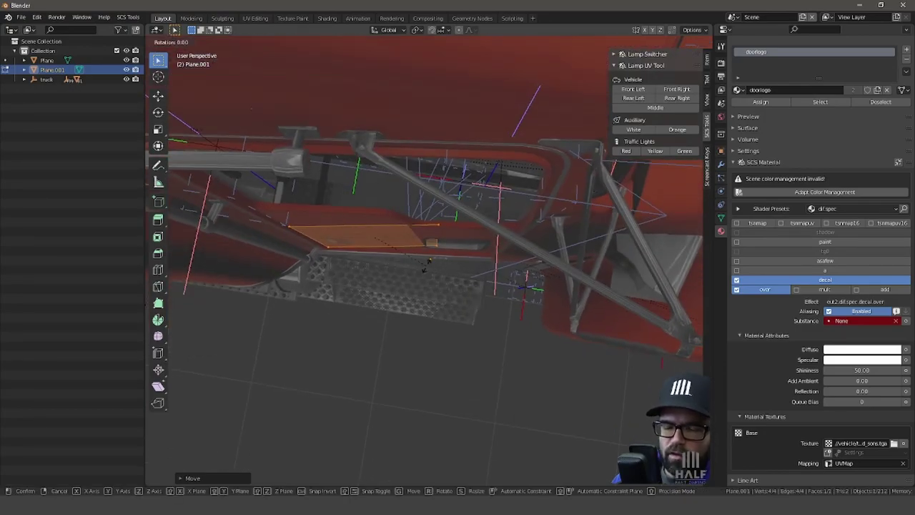
key(z)
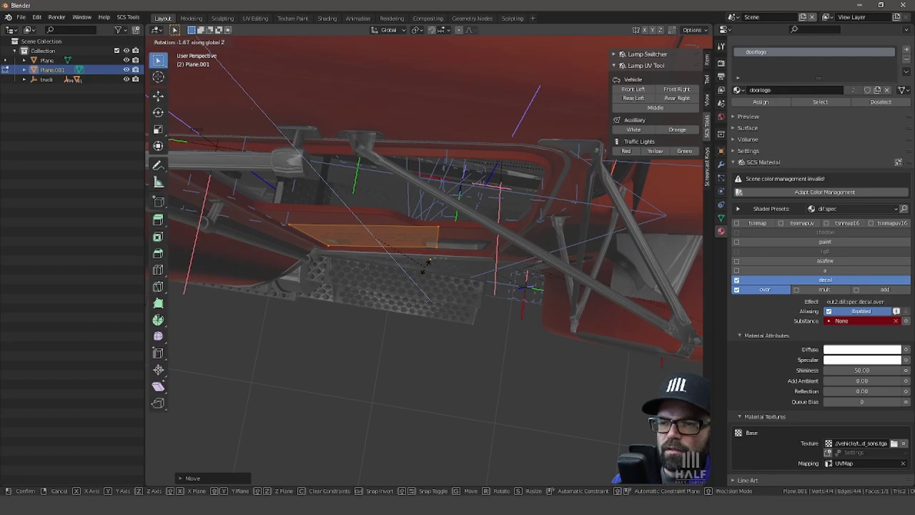
click(425, 266)
mouse_move(425, 266)
middle_down()
mouse_move(448, 246)
mouse_move(419, 249)
middle_up()
Step: Return to object mode, orbit to the opposite cab door and select the Plane decal
key(Tab)
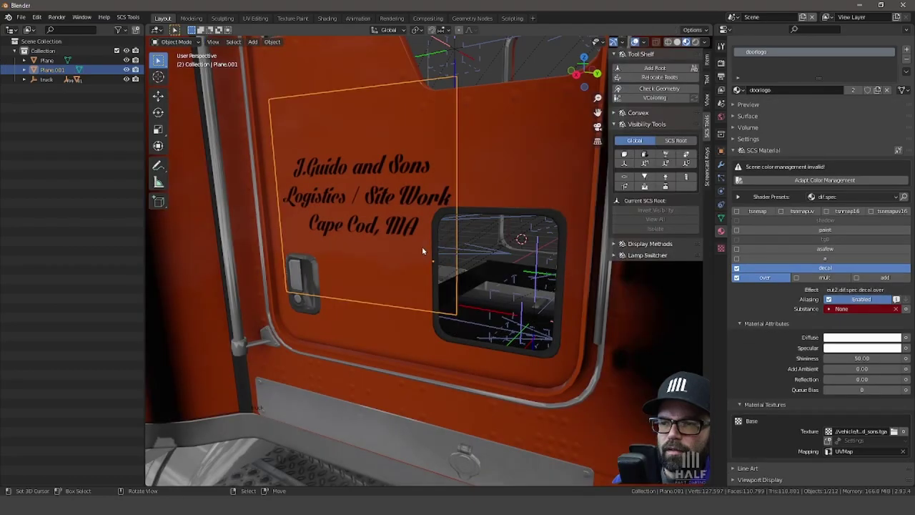
scroll(445, 286, down, 5)
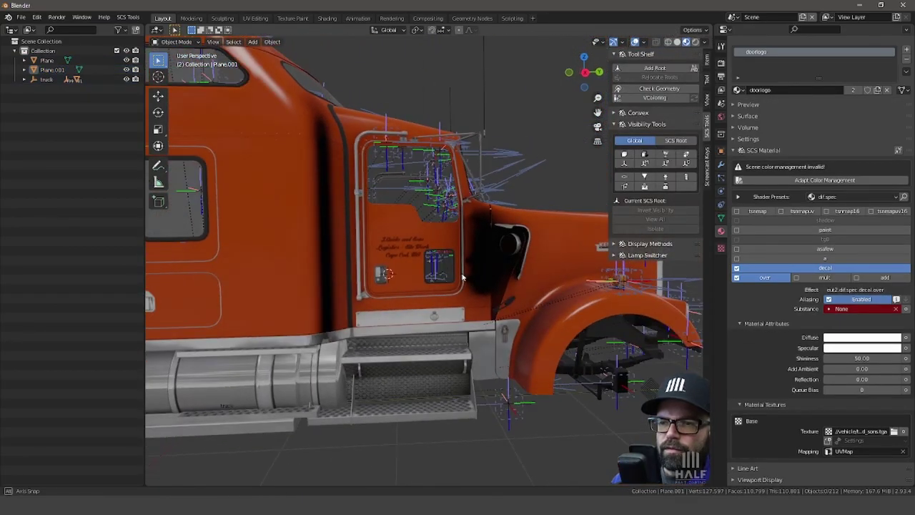
middle_drag(445, 286, 240, 279)
scroll(241, 279, up, 4)
scroll(244, 278, down, 3)
scroll(256, 276, down, 3)
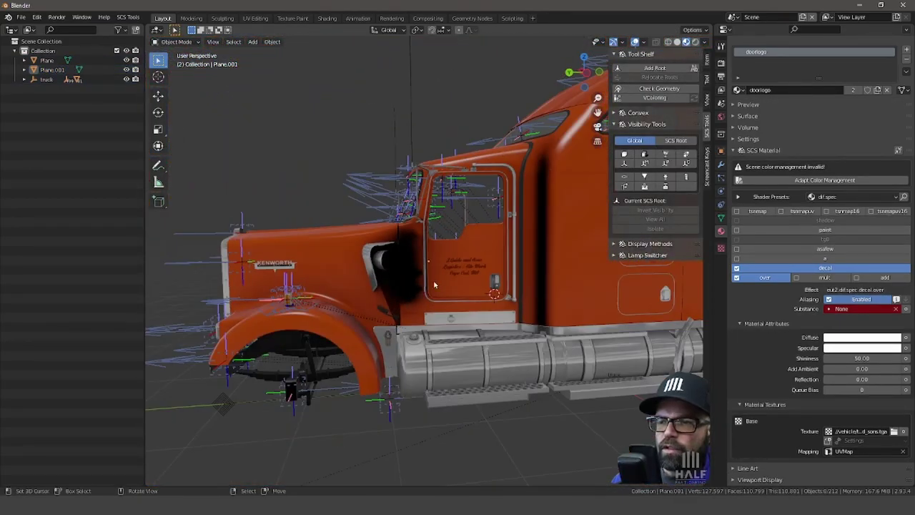
click(460, 275)
scroll(462, 276, up, 2)
scroll(472, 279, up, 2)
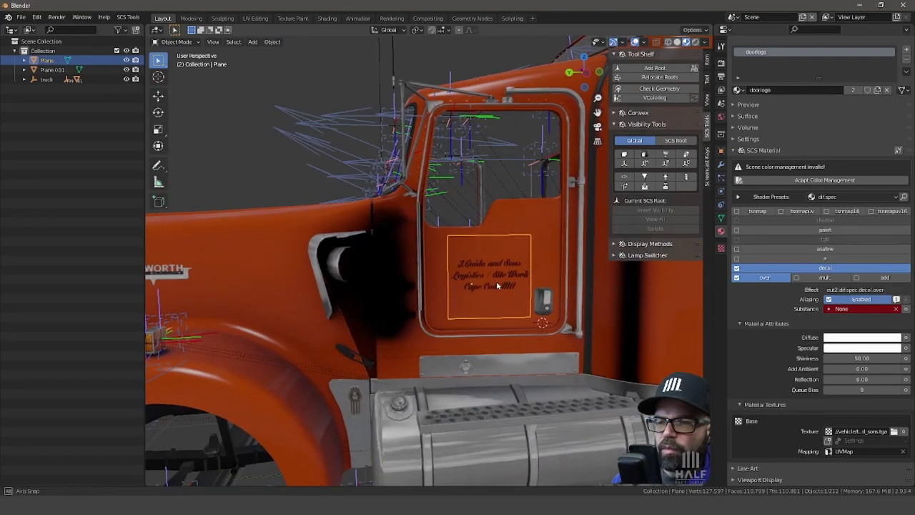
scroll(486, 282, up, 1)
Step: Slide the Plane decal along global X into the lower door panel, then check it edge-on
key(g)
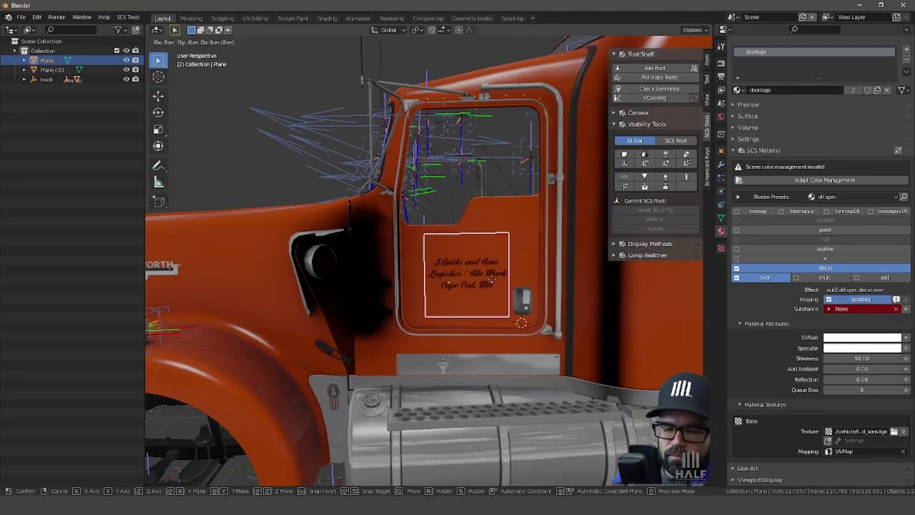
key(y)
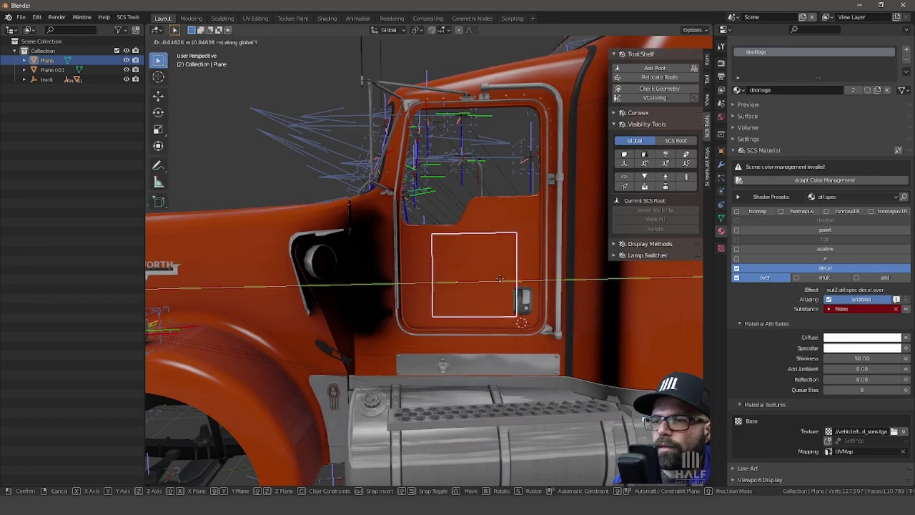
key(x)
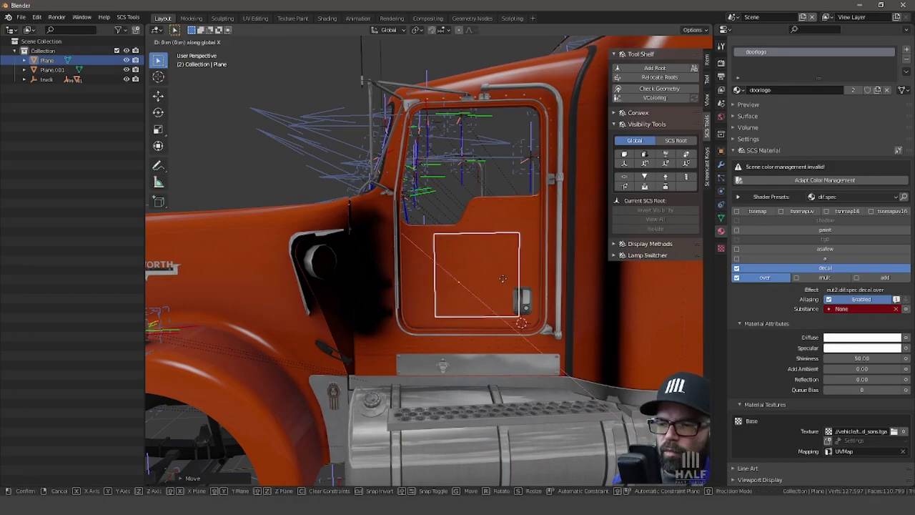
click(501, 283)
mouse_move(494, 286)
middle_down()
mouse_move(551, 317)
mouse_move(607, 327)
middle_up()
scroll(544, 307, up, 5)
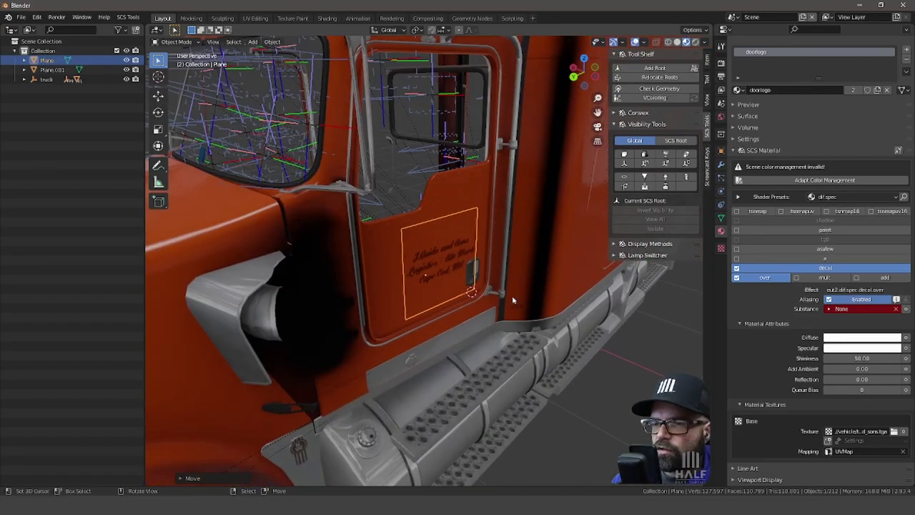
scroll(467, 296, up, 3)
mouse_move(466, 296)
middle_down()
mouse_move(518, 287)
mouse_move(491, 302)
mouse_move(506, 298)
mouse_move(509, 274)
mouse_move(502, 286)
mouse_move(459, 248)
middle_up()
Step: Zoom in on the door decal in its edge-on view
scroll(518, 287, up, 3)
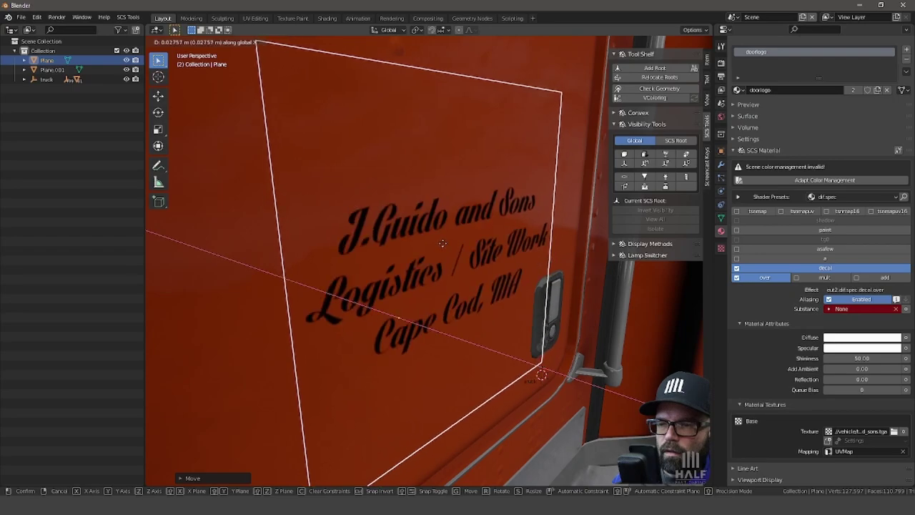
Step: Confirm the decal's depth move and orbit around the truck to face the door decal
click(443, 243)
scroll(443, 243, down, 5)
mouse_move(443, 243)
middle_down()
mouse_move(421, 293)
mouse_move(245, 289)
mouse_move(202, 300)
mouse_move(433, 282)
mouse_move(370, 276)
middle_up()
scroll(421, 293, up, 3)
scroll(393, 301, down, 5)
scroll(202, 300, up, 3)
scroll(418, 289, up, 3)
scroll(433, 282, up, 2)
scroll(453, 262, down, 3)
middle_drag(453, 262, 432, 268)
scroll(443, 265, up, 3)
Step: Nudge the door decal plane along X so the logo sits just outside the paint
click(435, 266)
key(g)
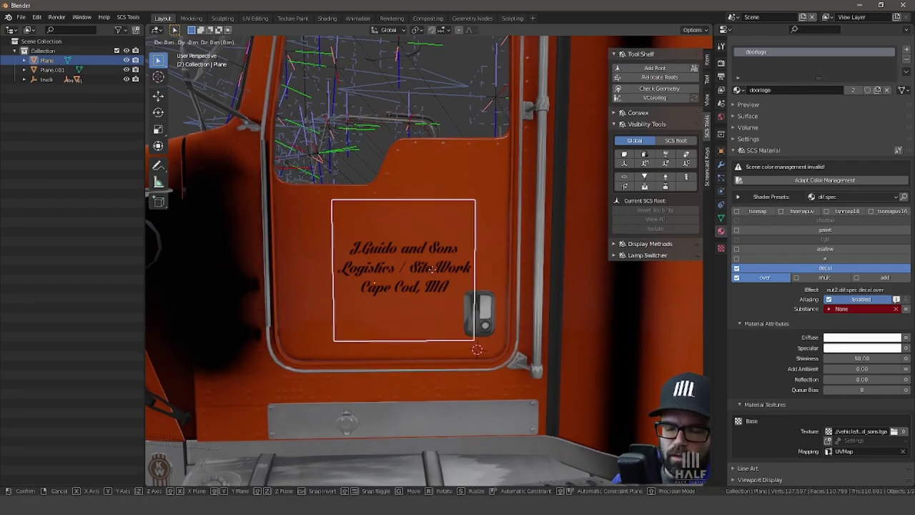
key(y)
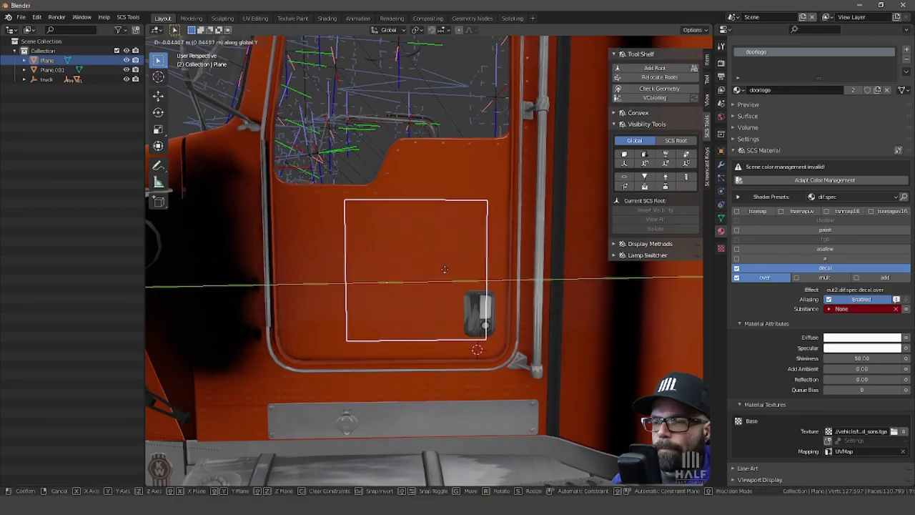
key(Escape)
key(g)
key(x)
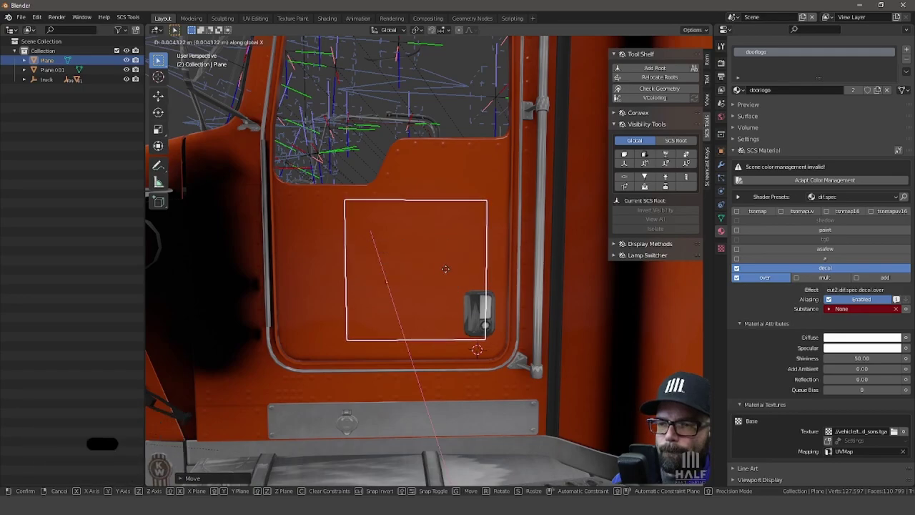
click(445, 269)
mouse_move(446, 269)
middle_down()
mouse_move(540, 309)
mouse_move(499, 293)
mouse_move(303, 302)
mouse_move(318, 348)
middle_up()
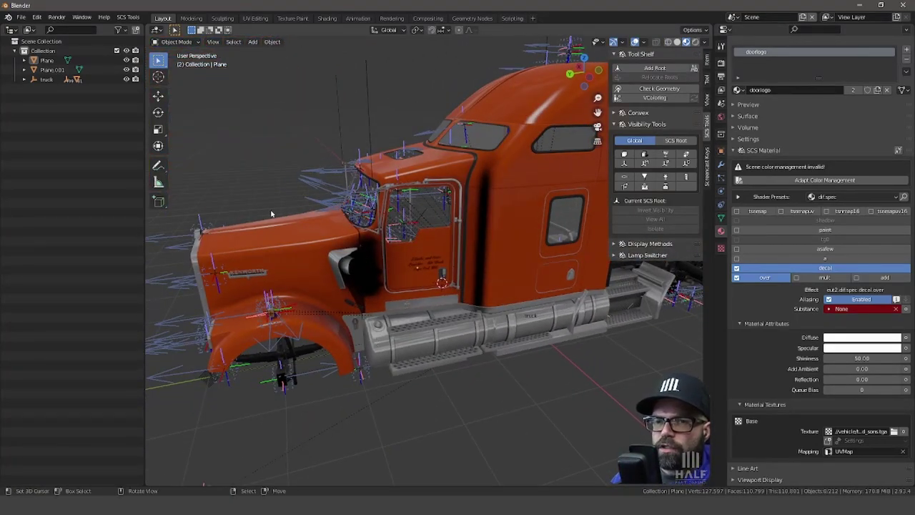
Step: Expand the truck collection in the Outliner to list its parts
click(24, 80)
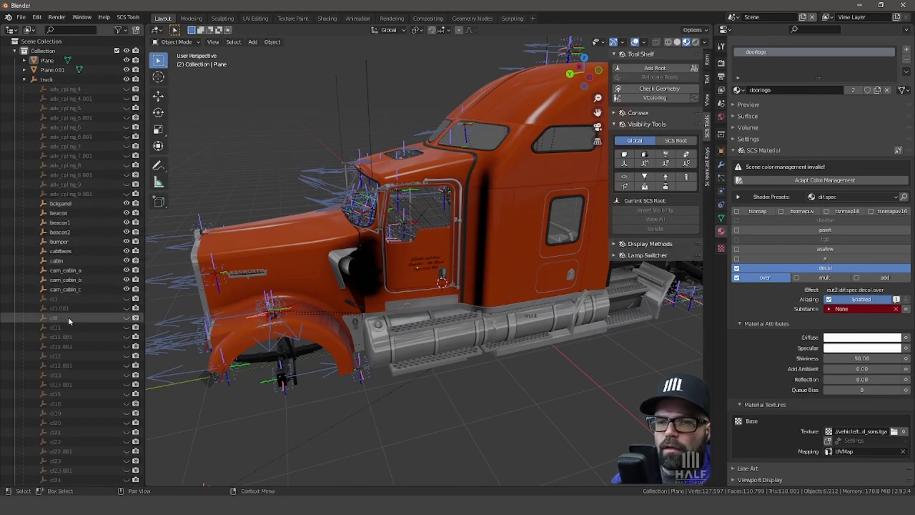
scroll(357, 236, up, 2)
middle_drag(343, 243, 363, 230)
scroll(342, 239, down, 2)
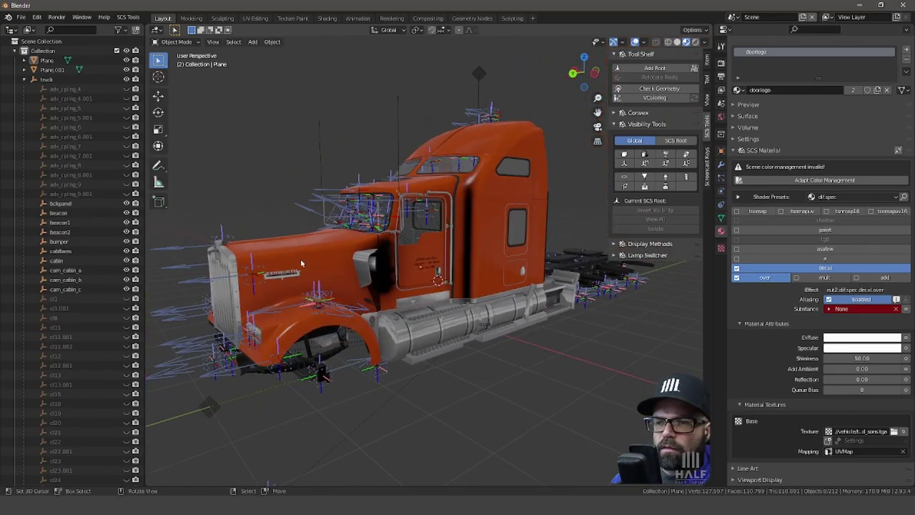
mouse_move(301, 266)
middle_down()
mouse_move(363, 270)
mouse_move(236, 292)
middle_up()
scroll(89, 233, down, 3)
scroll(89, 233, down, 3)
scroll(100, 281, down, 3)
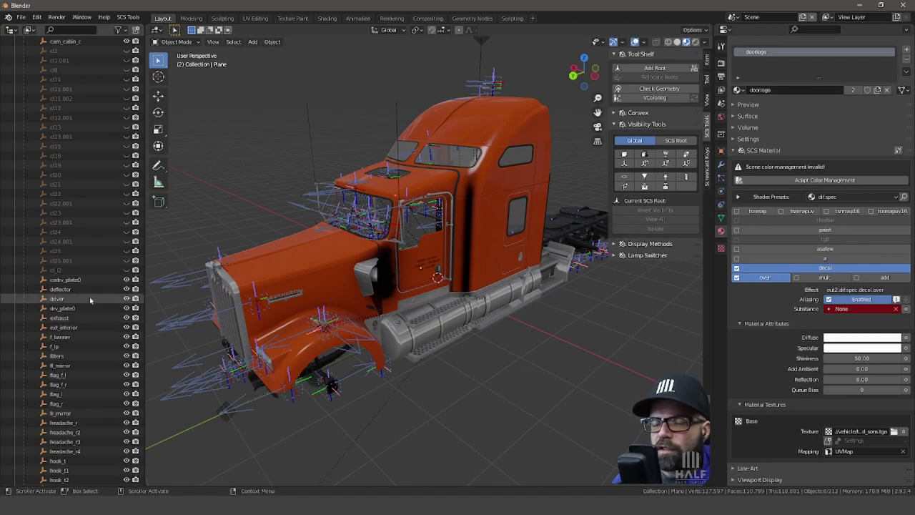
scroll(86, 299, down, 2)
scroll(83, 301, down, 2)
scroll(83, 300, down, 2)
scroll(84, 301, down, 2)
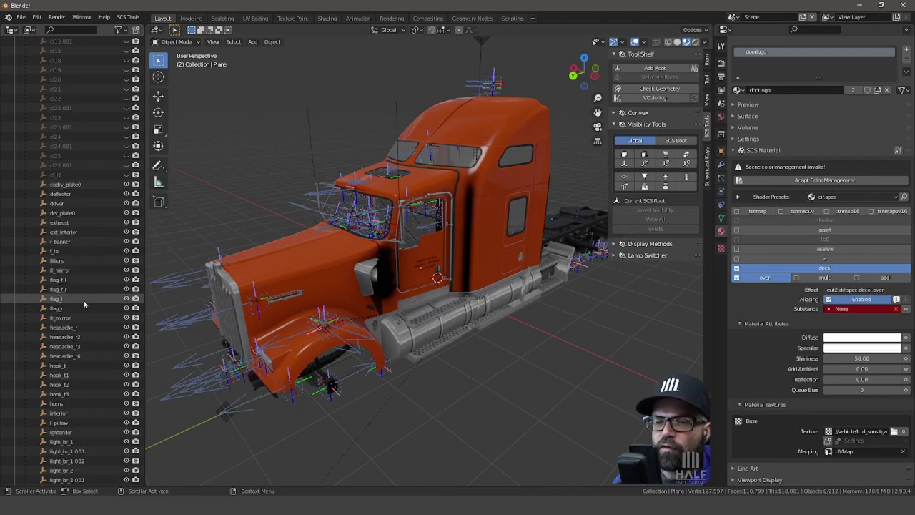
scroll(84, 300, down, 10)
scroll(100, 274, down, 8)
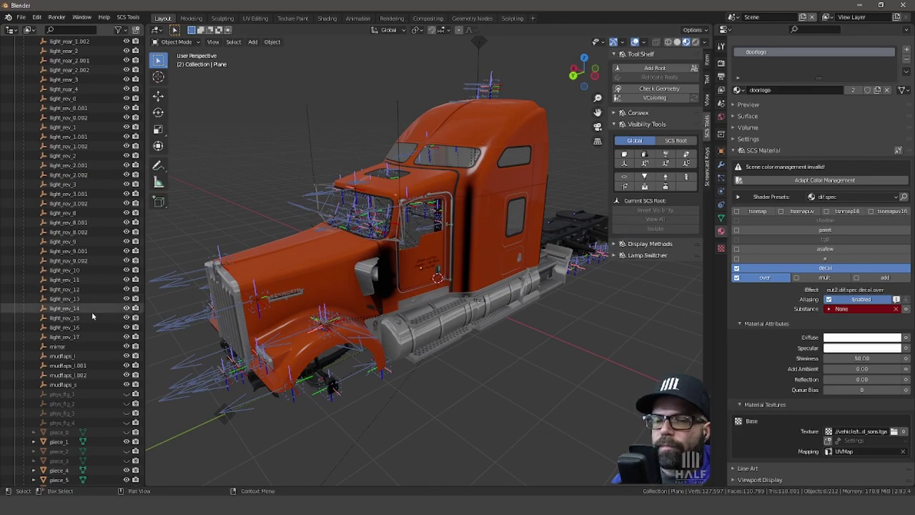
Step: Select the truck's mirror object from the parts list
middle_drag(415, 236, 288, 233)
scroll(288, 233, up, 2)
scroll(343, 238, up, 3)
scroll(387, 241, up, 2)
scroll(418, 243, up, 3)
mouse_move(418, 244)
middle_down()
mouse_move(343, 232)
mouse_move(364, 228)
middle_up()
scroll(336, 234, down, 3)
scroll(318, 231, down, 2)
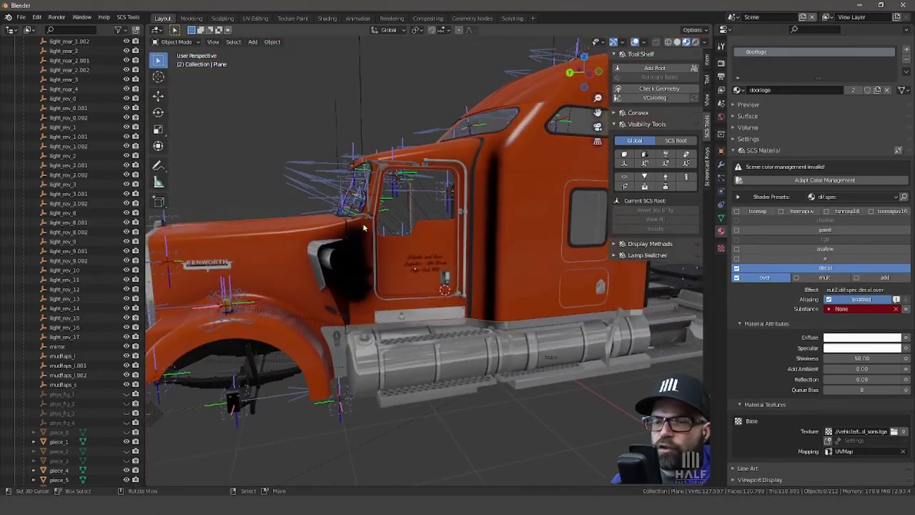
click(78, 348)
scroll(78, 329, down, 4)
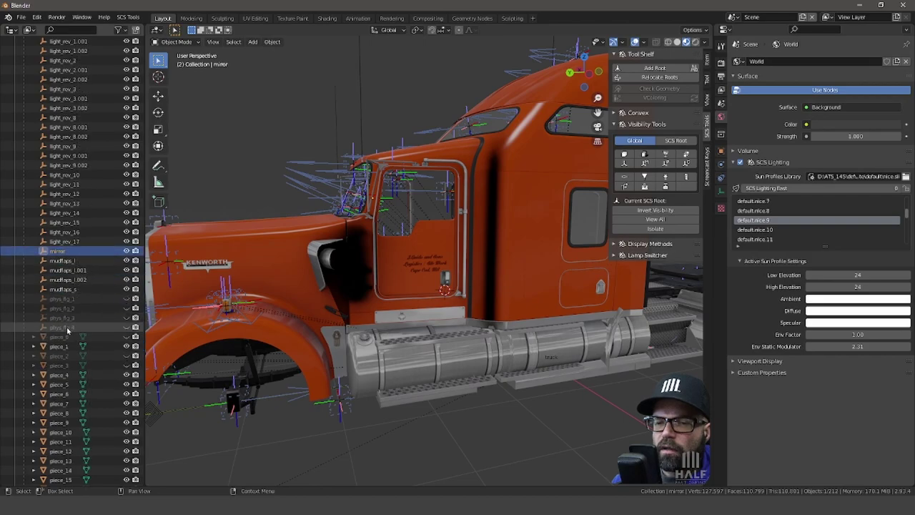
scroll(68, 332, down, 3)
scroll(62, 334, down, 3)
scroll(63, 334, down, 5)
scroll(63, 333, down, 5)
scroll(64, 332, down, 5)
scroll(64, 331, down, 4)
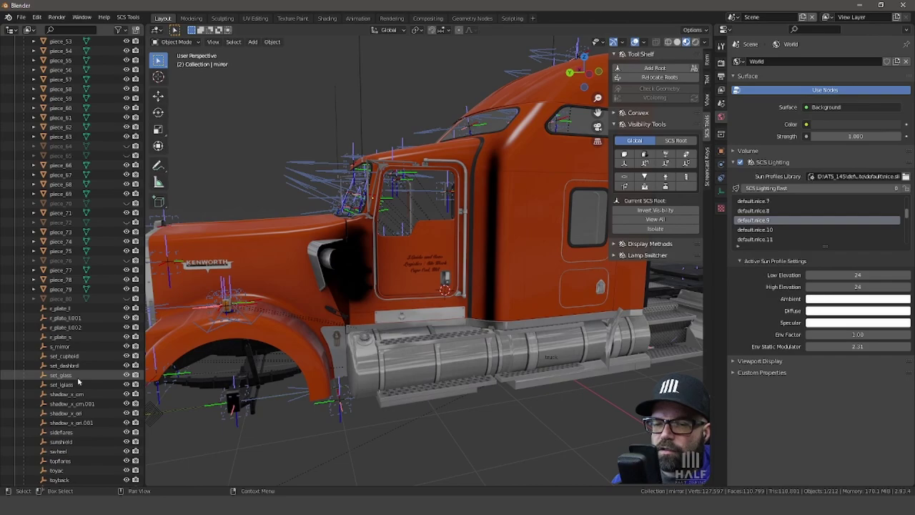
scroll(75, 381, down, 2)
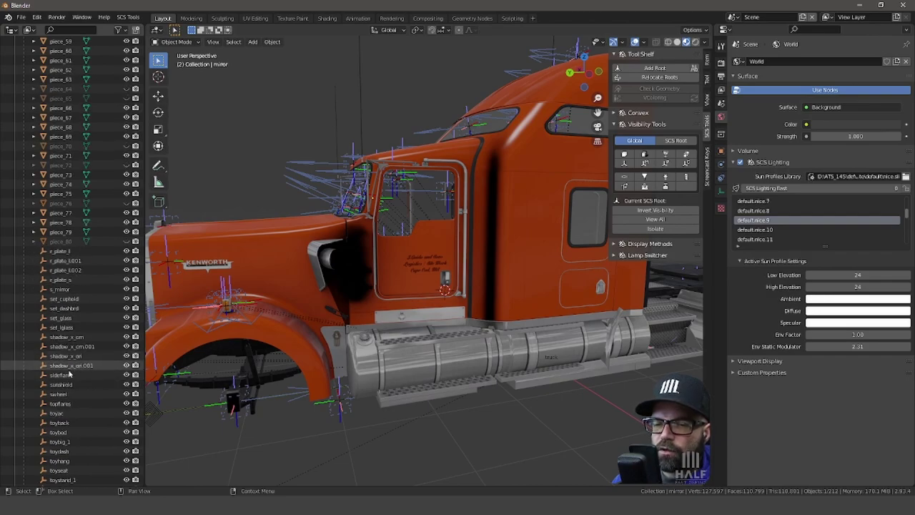
scroll(68, 376, down, 2)
scroll(66, 375, up, 2)
mouse_move(272, 337)
middle_down()
mouse_move(345, 330)
mouse_move(221, 330)
mouse_move(301, 322)
middle_up()
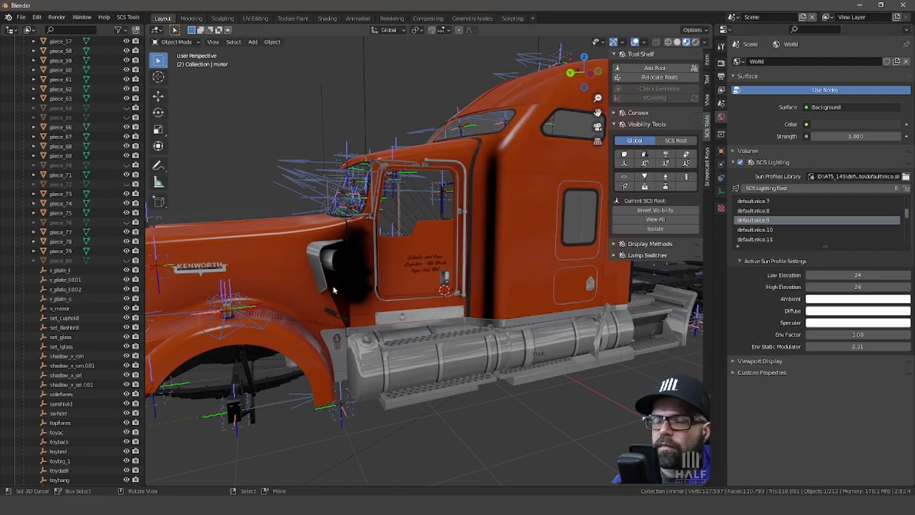
mouse_move(333, 286)
middle_down()
mouse_move(318, 286)
mouse_move(344, 286)
mouse_move(300, 284)
mouse_move(336, 282)
mouse_move(317, 277)
mouse_move(321, 262)
middle_up()
scroll(317, 276, down, 3)
scroll(321, 261, down, 2)
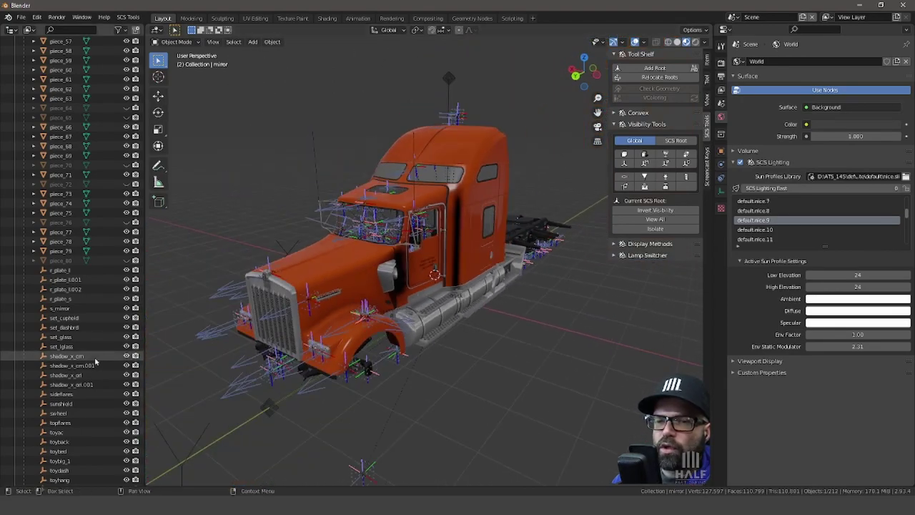
middle_drag(401, 215, 429, 215)
scroll(77, 346, up, 5)
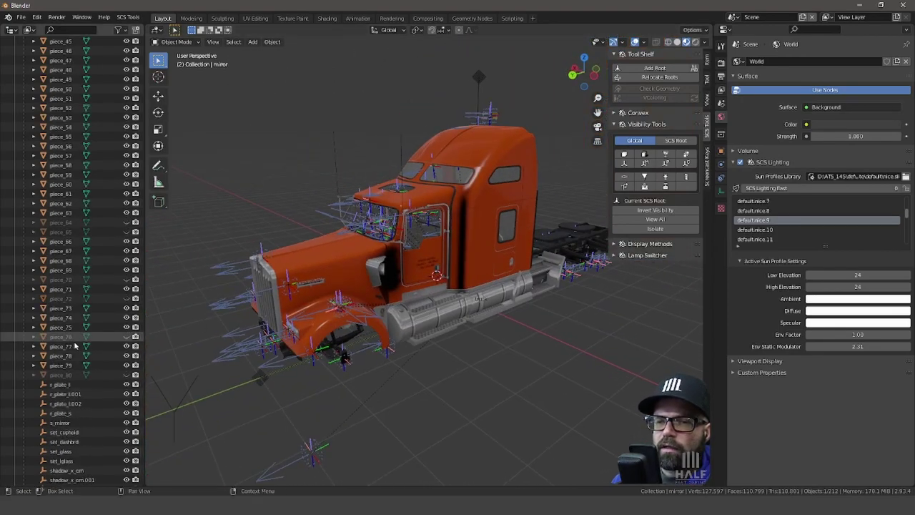
scroll(91, 338, up, 14)
scroll(93, 329, up, 13)
scroll(100, 314, up, 9)
scroll(97, 304, down, 1)
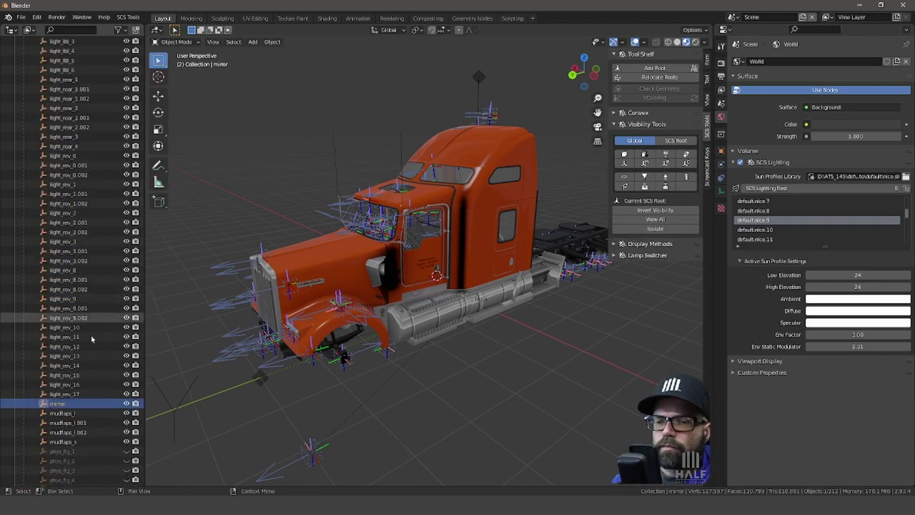
Step: Snap the 3D cursor to the mirror object
key(shift+s)
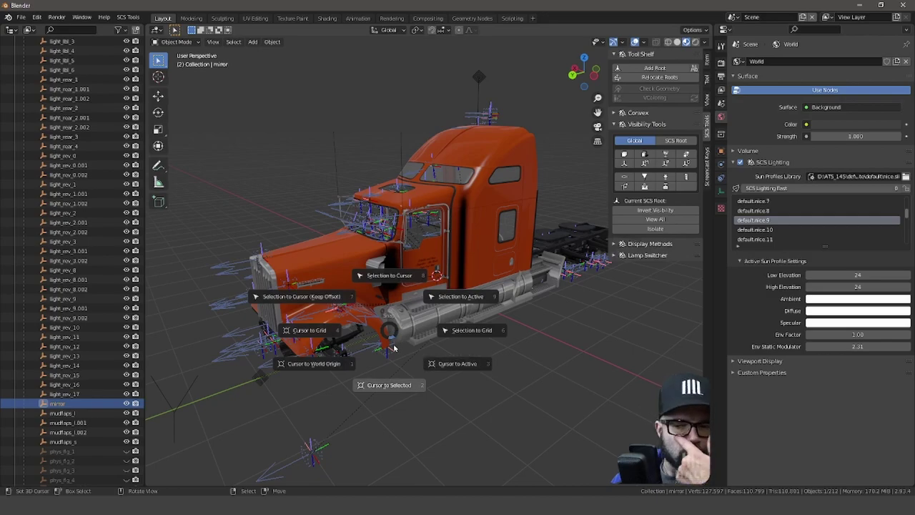
click(393, 383)
mouse_move(393, 383)
middle_down()
mouse_move(350, 326)
mouse_move(349, 198)
middle_up()
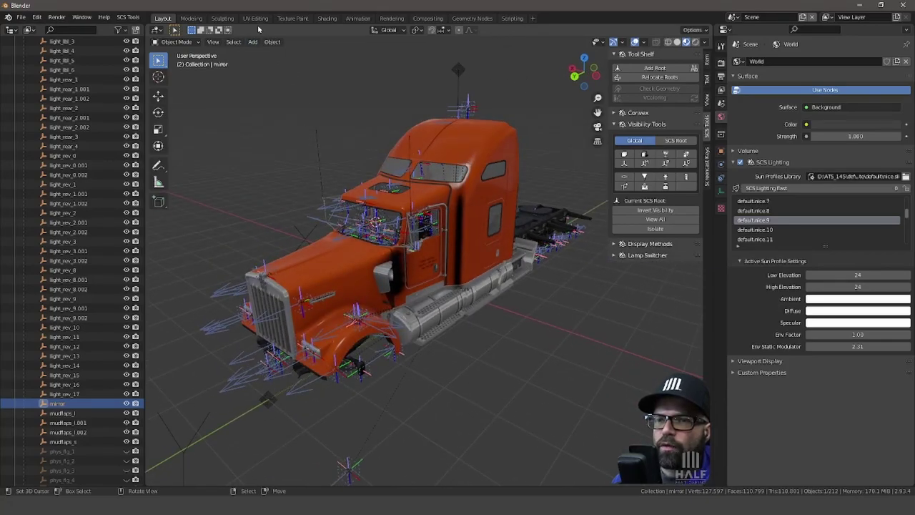
Step: Start an SCS model import and remove the user Documents entry from extra archives
click(22, 18)
mouse_move(35, 145)
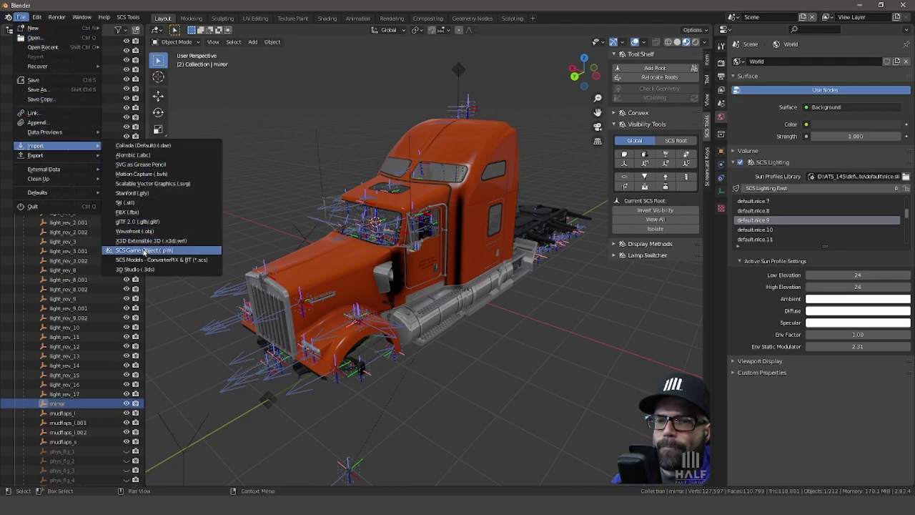
click(147, 260)
scroll(466, 318, down, 2)
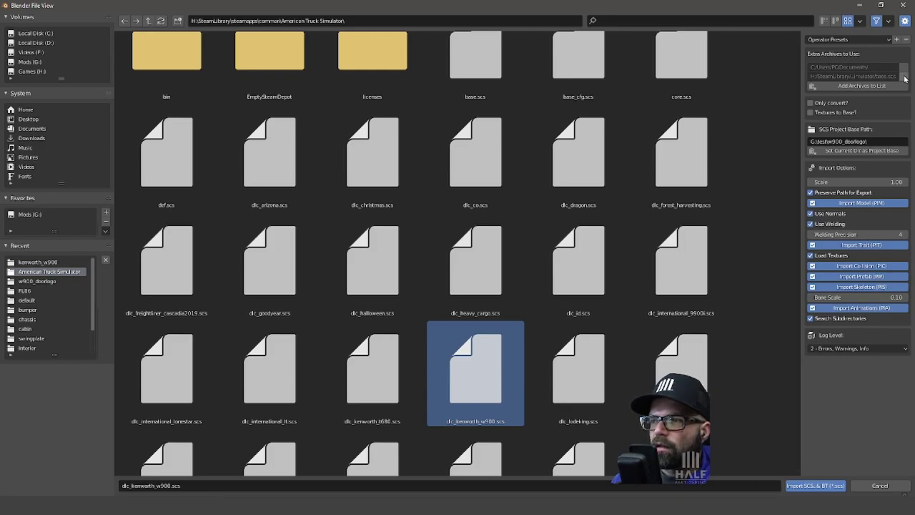
click(905, 76)
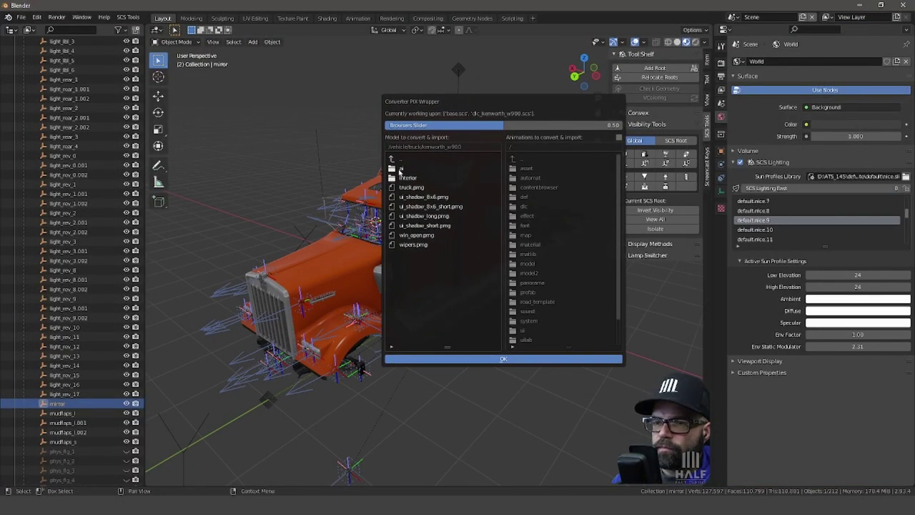
Step: Browse to upgrade/mirror/kenworth_w900 and import mirror_02.pmg
click(393, 158)
click(392, 186)
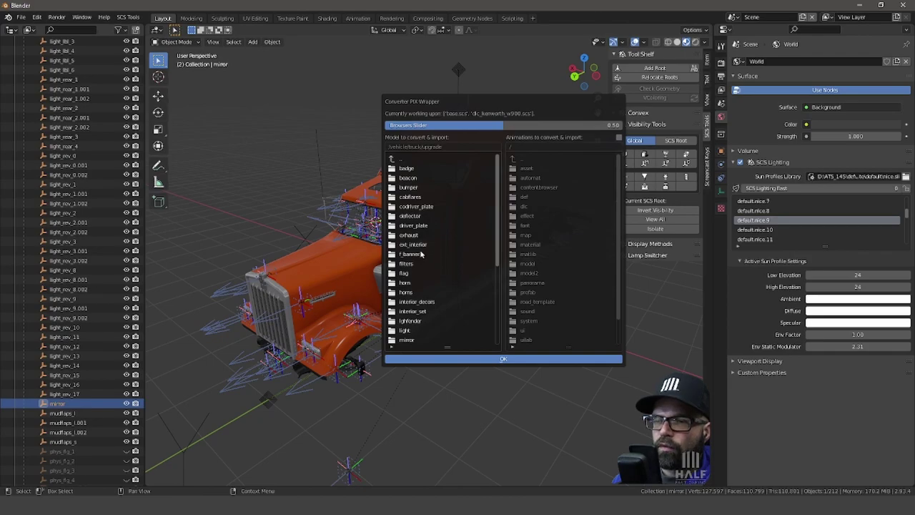
scroll(422, 255, down, 1)
scroll(420, 261, down, 1)
click(411, 312)
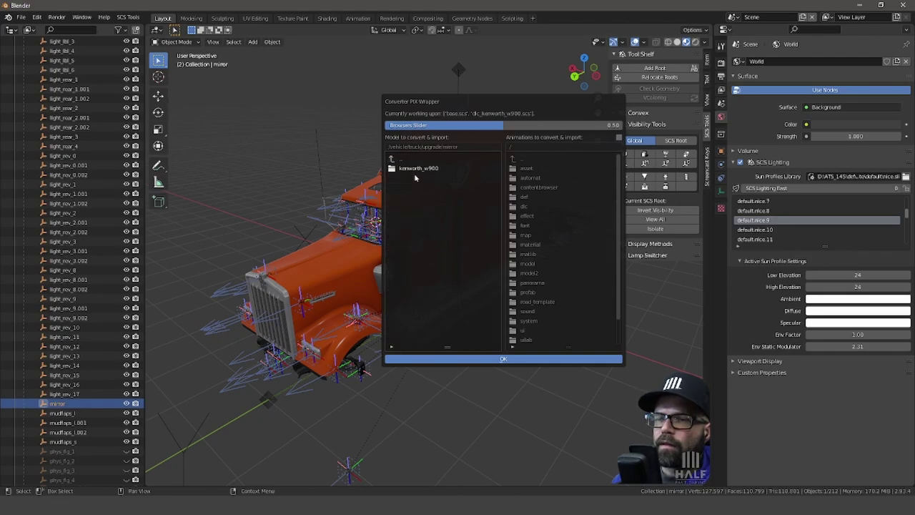
click(415, 170)
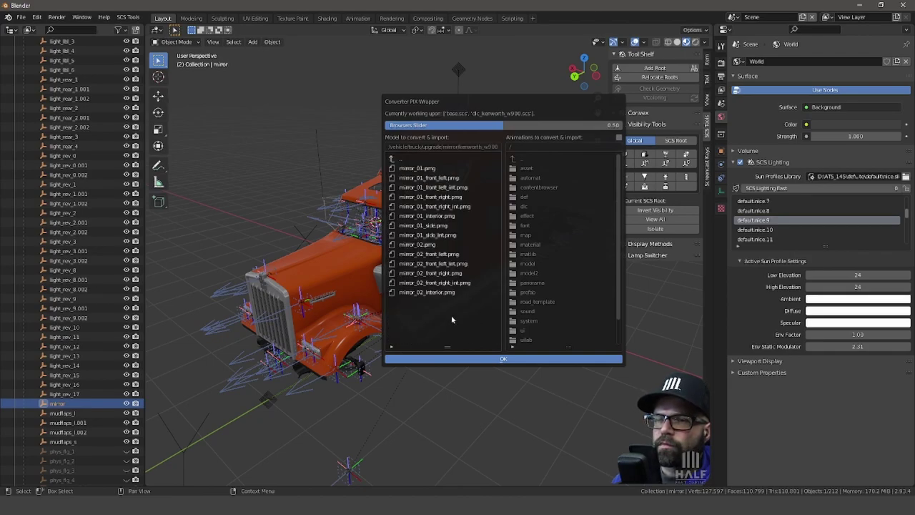
click(422, 245)
click(472, 359)
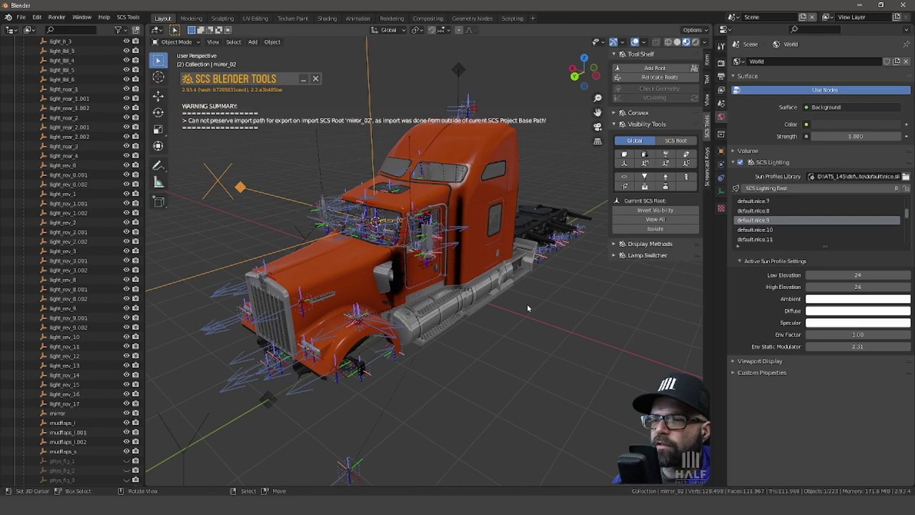
Step: Orbit to a front-side view of the cab and select the door logo plane
scroll(527, 308, up, 5)
mouse_move(527, 308)
middle_down()
mouse_move(413, 291)
mouse_move(471, 284)
mouse_move(451, 245)
middle_up()
scroll(413, 291, up, 3)
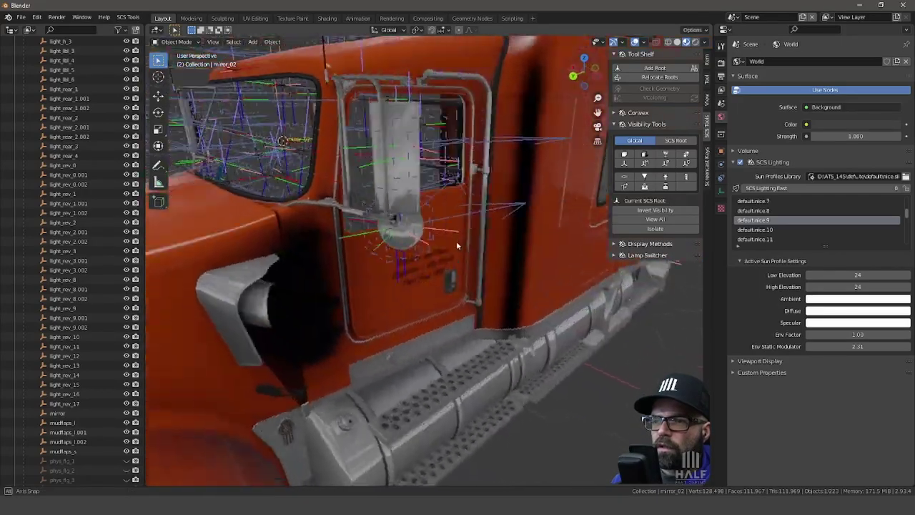
scroll(452, 245, down, 3)
scroll(452, 245, down, 2)
mouse_move(451, 245)
middle_down()
mouse_move(392, 296)
mouse_move(457, 294)
mouse_move(436, 286)
middle_up()
scroll(429, 269, up, 2)
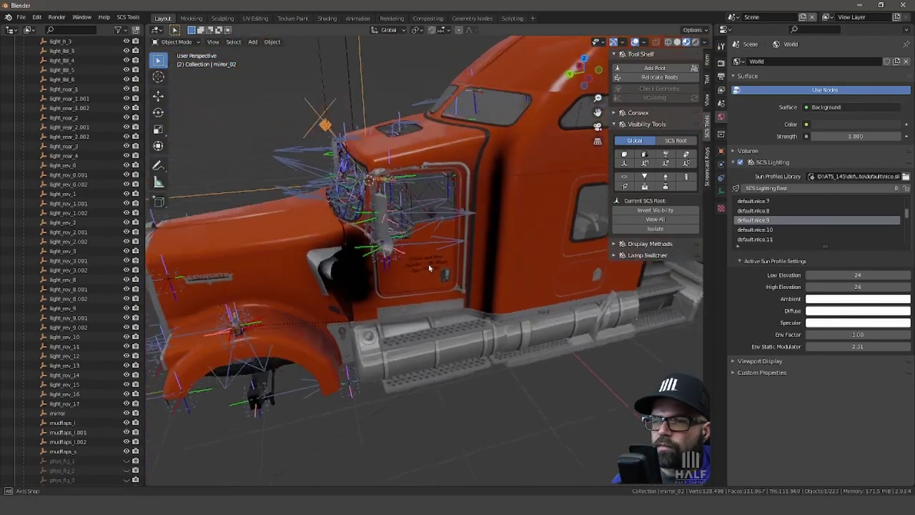
click(425, 264)
scroll(94, 272, up, 5)
scroll(95, 272, up, 5)
scroll(95, 265, up, 5)
scroll(96, 245, up, 5)
scroll(94, 242, up, 5)
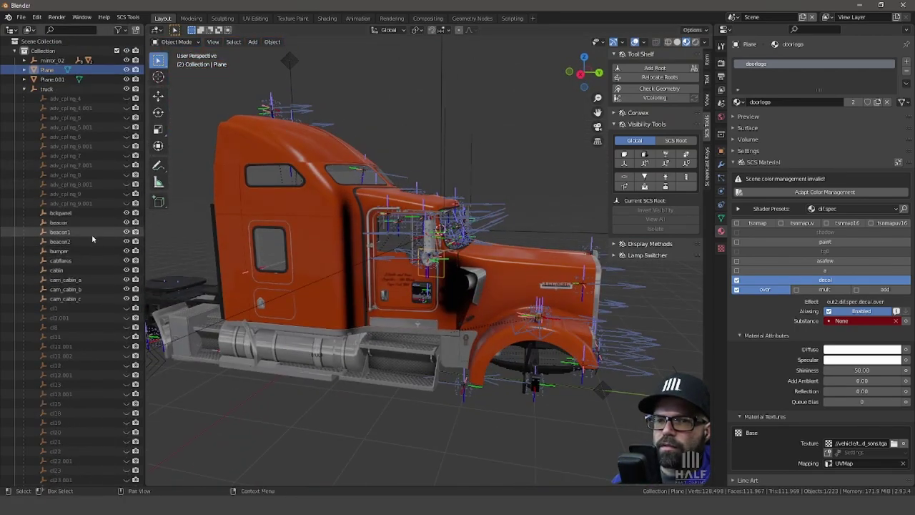
Step: Rename mirror_02 to mirror_02l and reselect the door logo plane Plane.001
click(24, 89)
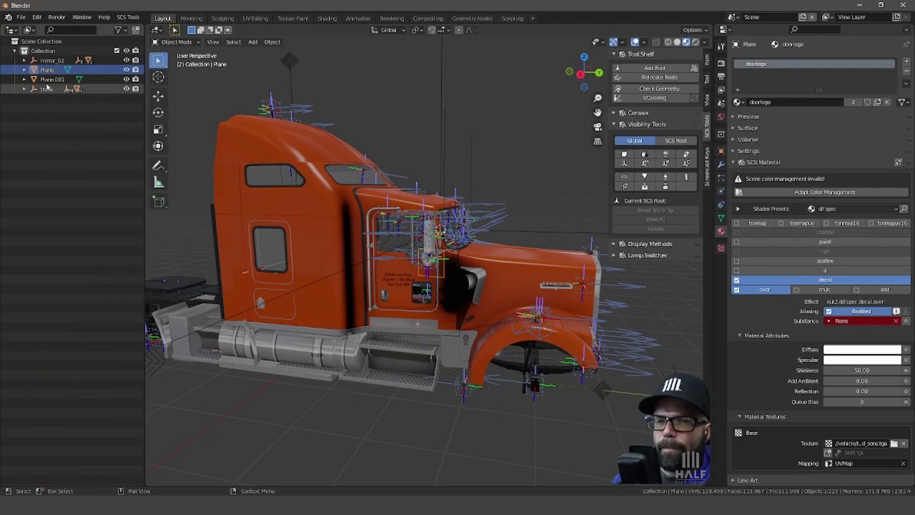
click(32, 61)
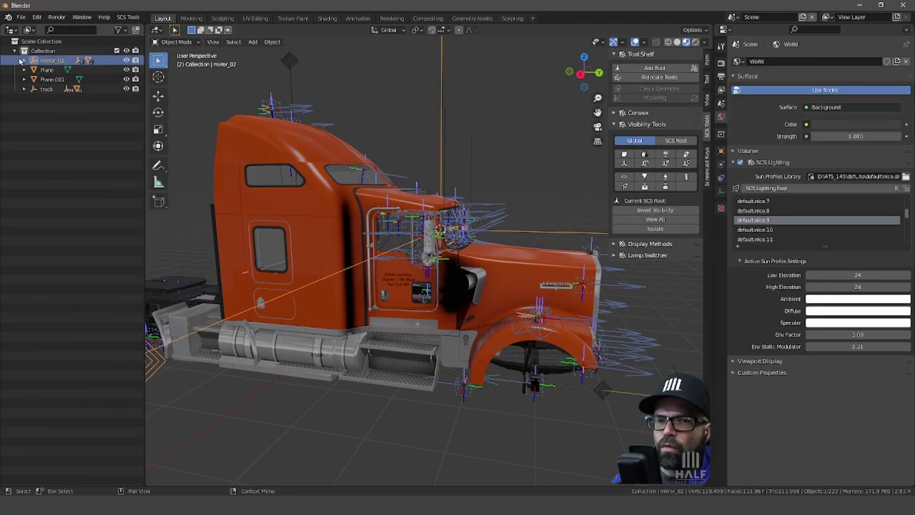
click(24, 60)
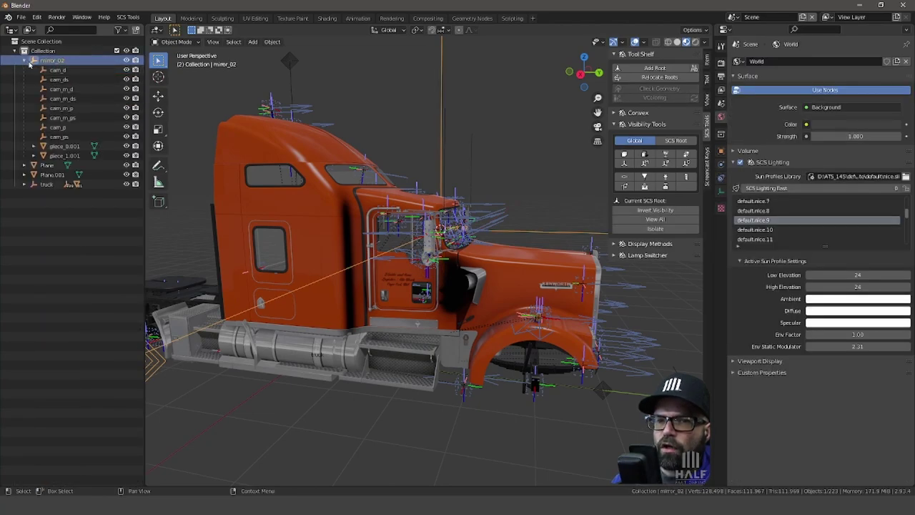
double_click(66, 61)
key(BackSpace)
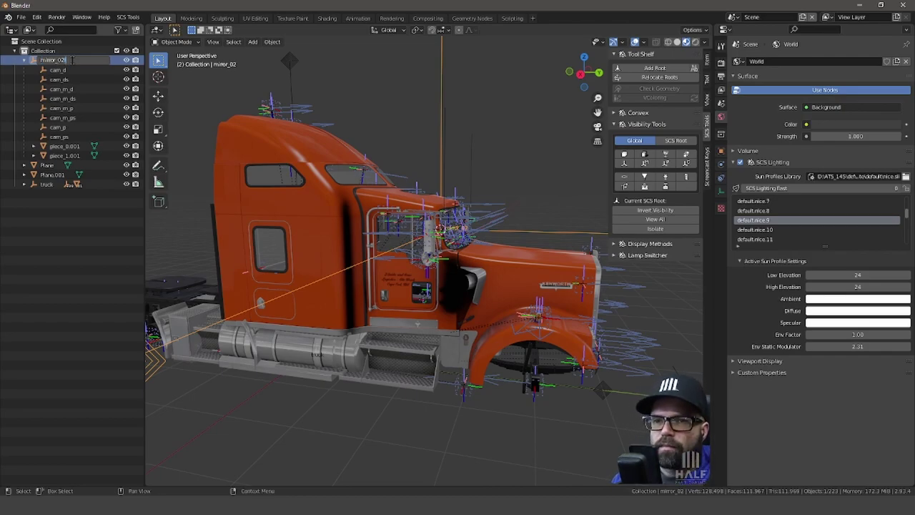
key(Return)
click(73, 62)
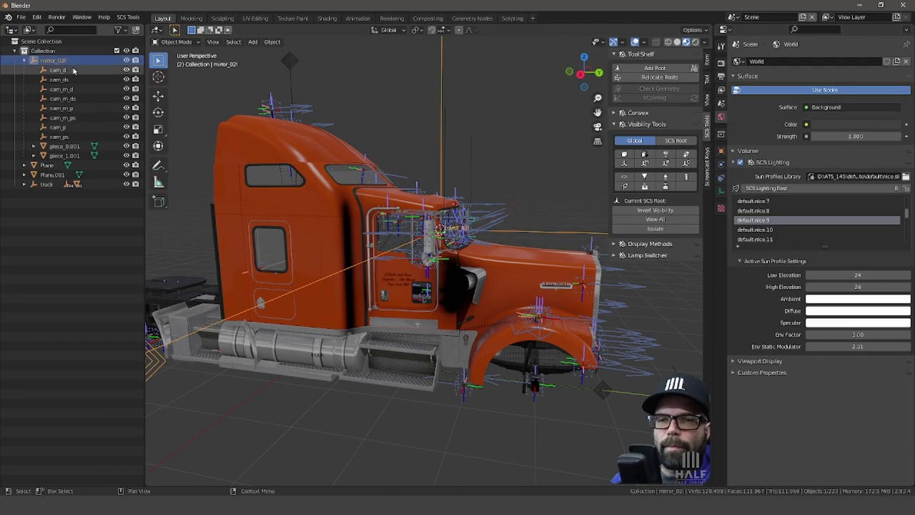
mouse_move(358, 268)
middle_down()
mouse_move(386, 273)
mouse_move(337, 276)
middle_up()
click(414, 285)
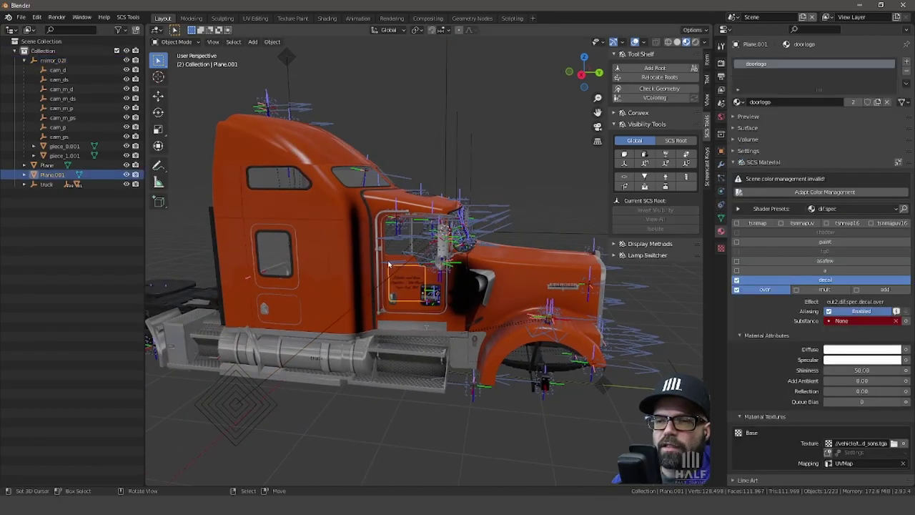
Step: Set the origins of Plane.001 and Plane to the 3D cursor
middle_drag(389, 264, 418, 246)
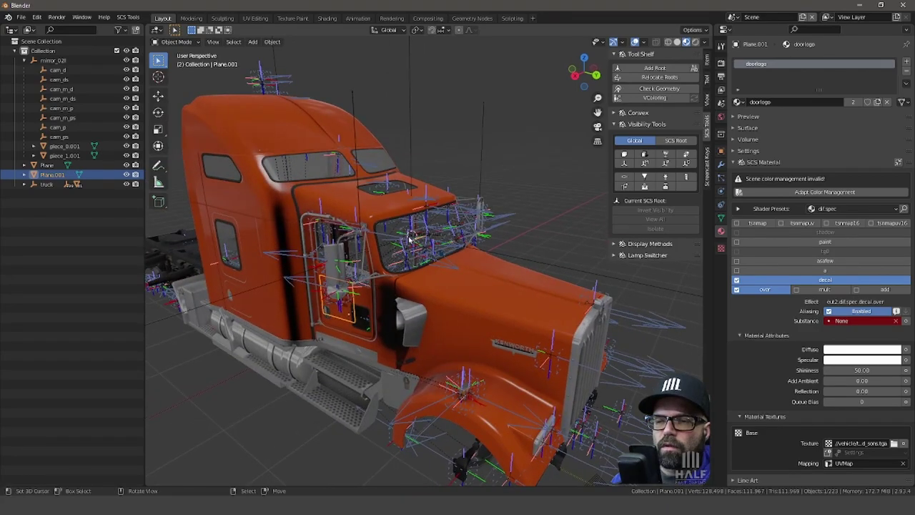
click(252, 43)
mouse_move(270, 53)
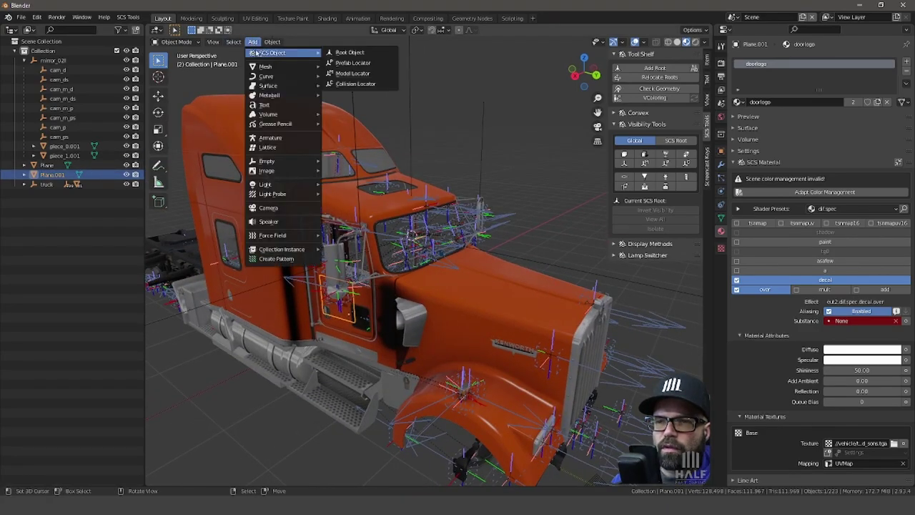
click(272, 41)
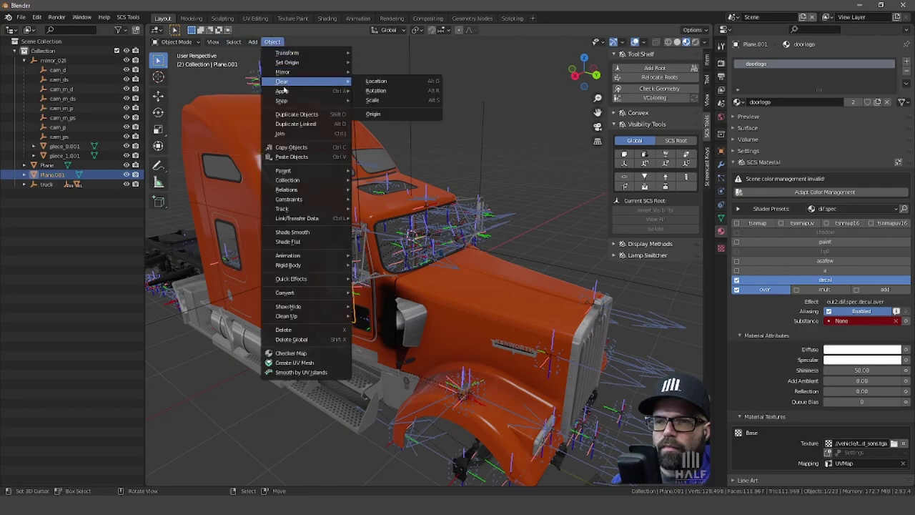
mouse_move(282, 91)
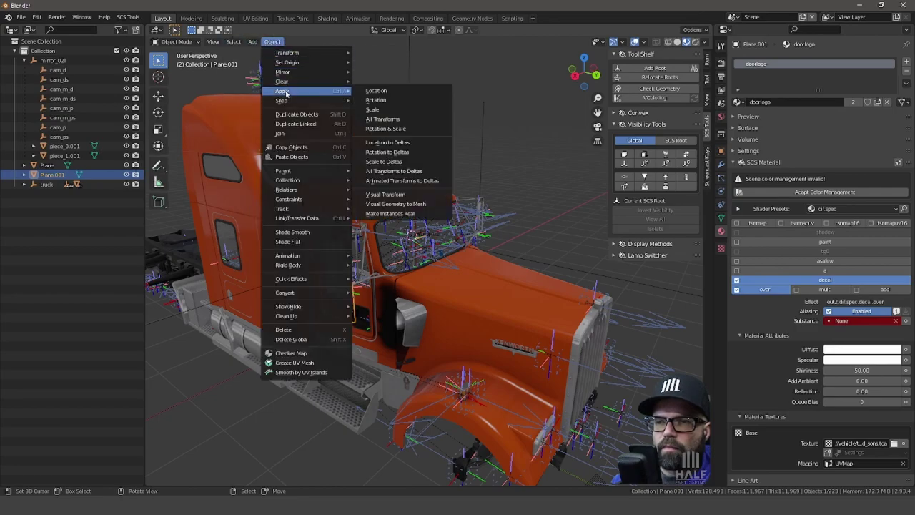
click(389, 83)
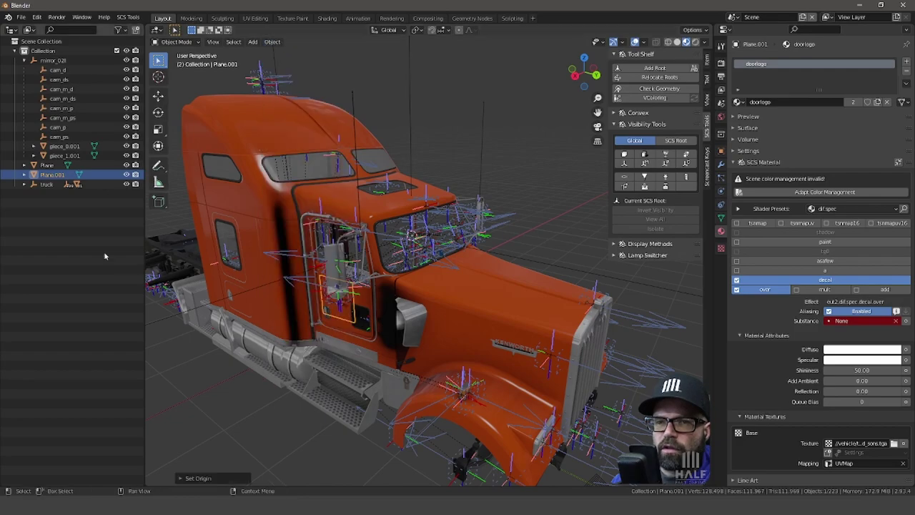
click(79, 165)
click(269, 42)
mouse_move(283, 91)
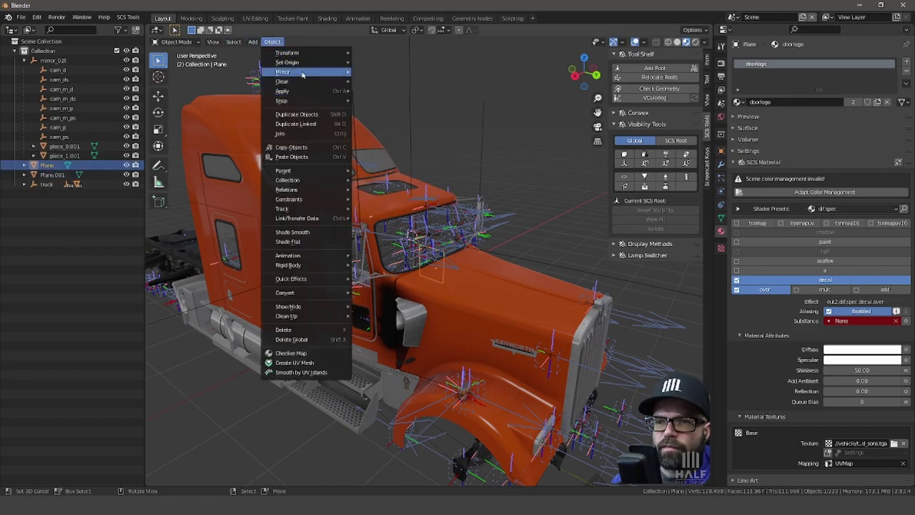
mouse_move(288, 62)
click(379, 84)
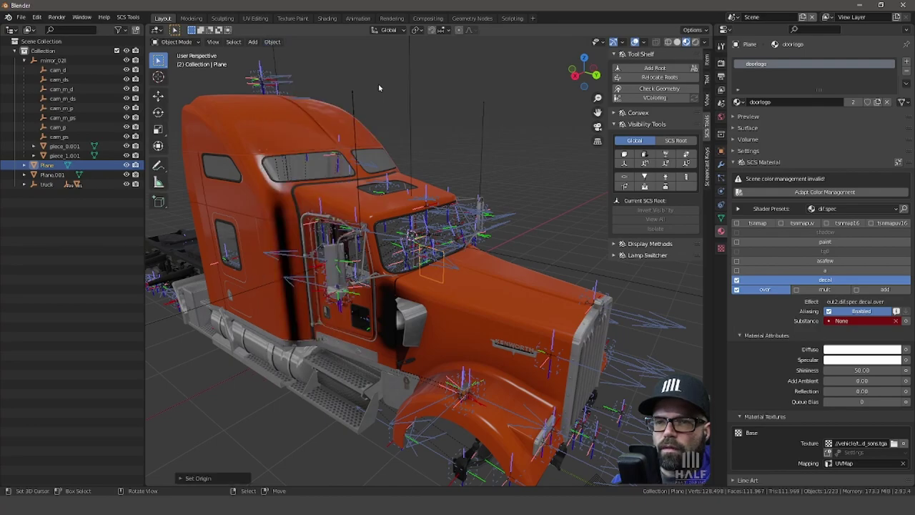
Step: Parent Plane and Plane.001 under mirror_02l in the Outliner
drag(42, 159, 39, 63)
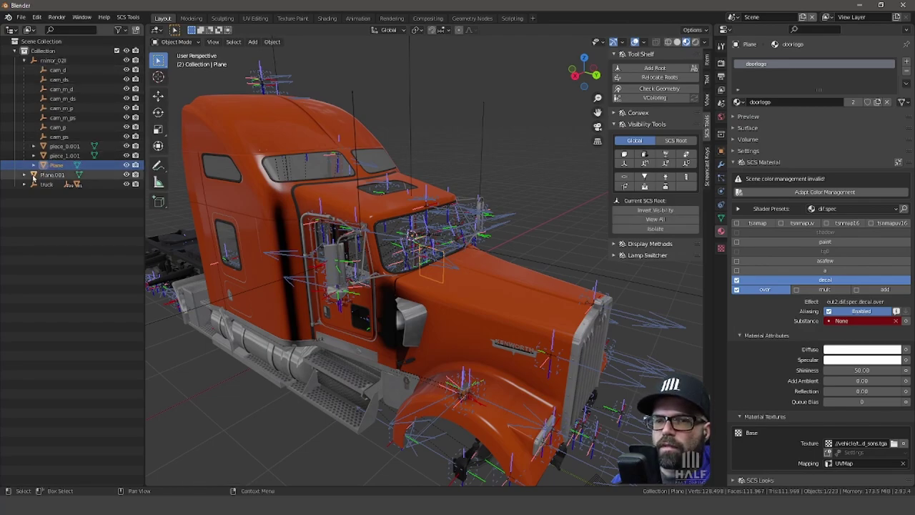
drag(33, 179, 39, 63)
middle_drag(308, 229, 350, 231)
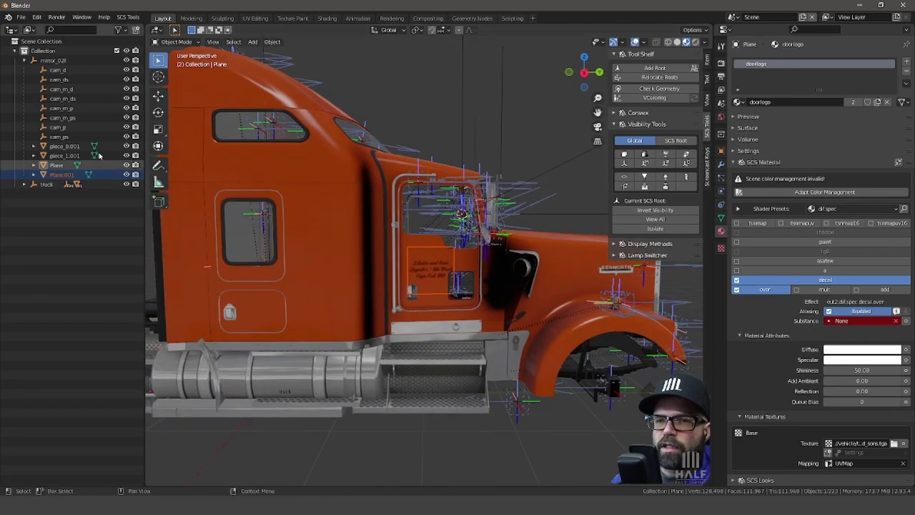
click(53, 60)
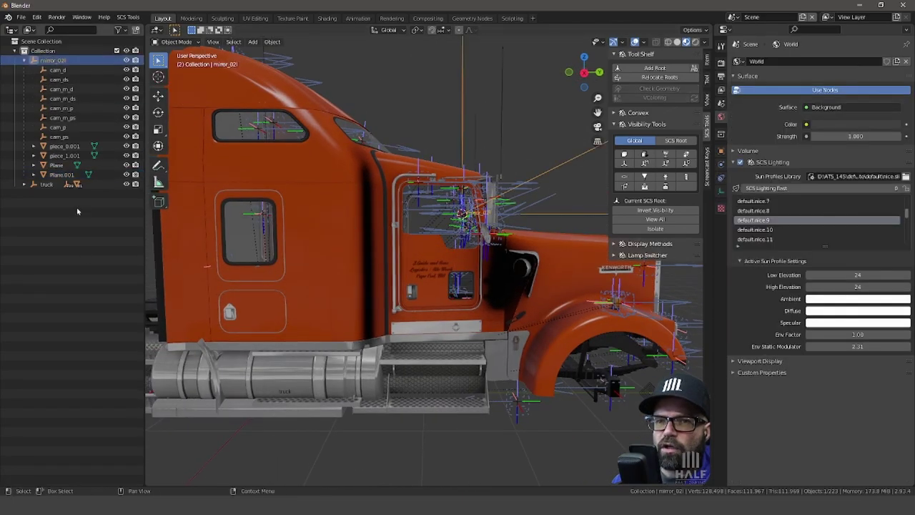
click(57, 175)
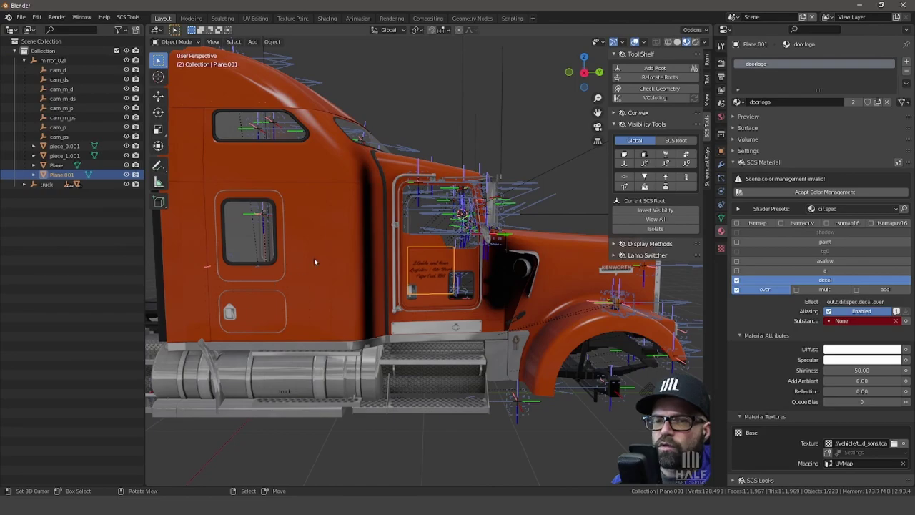
Step: Darken the door logo material's specular colour and adjust its shininess, then recheck the decals
scroll(784, 313, down, 2)
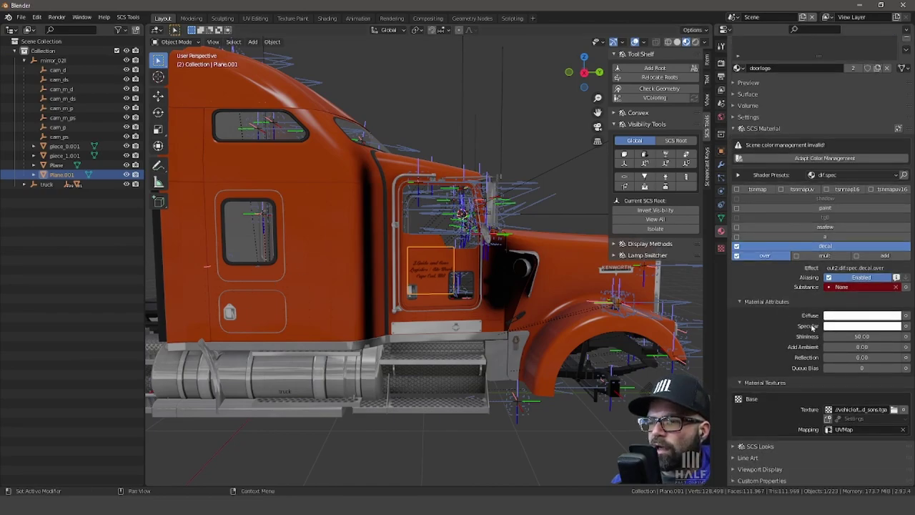
click(851, 316)
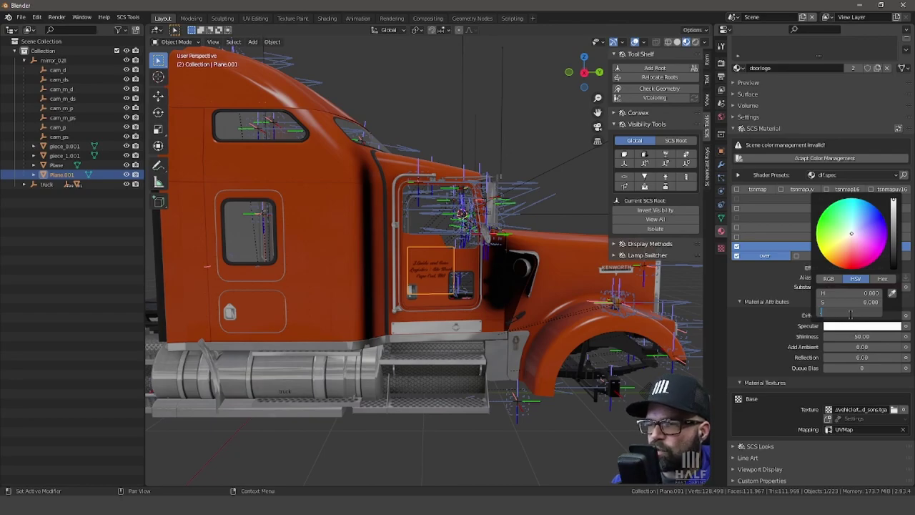
key(Return)
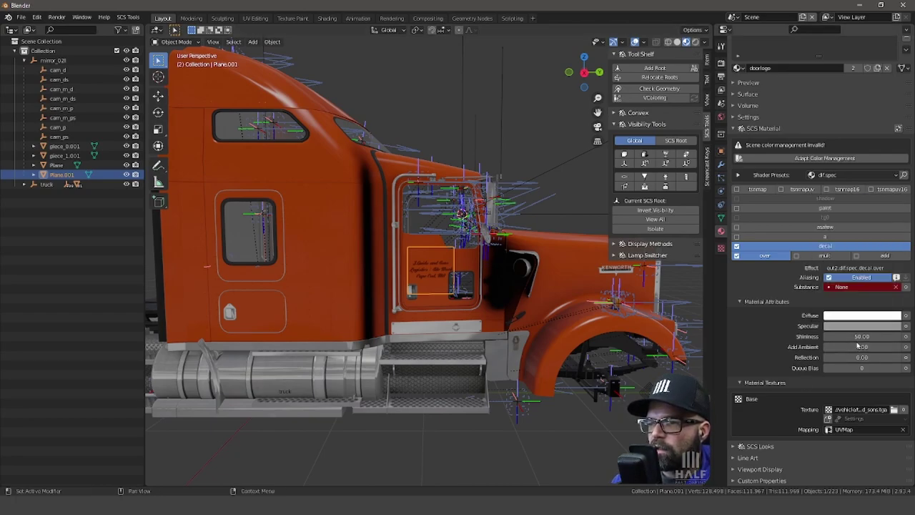
click(859, 336)
text(80)
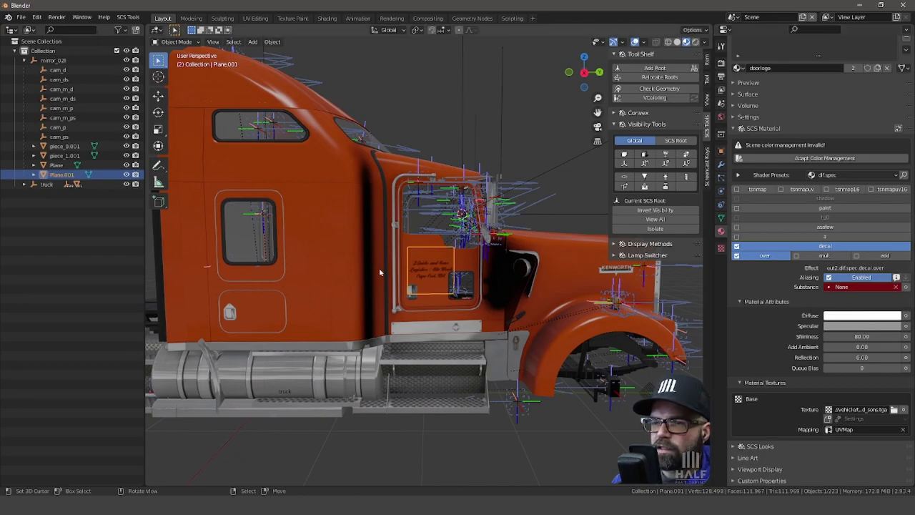
click(61, 165)
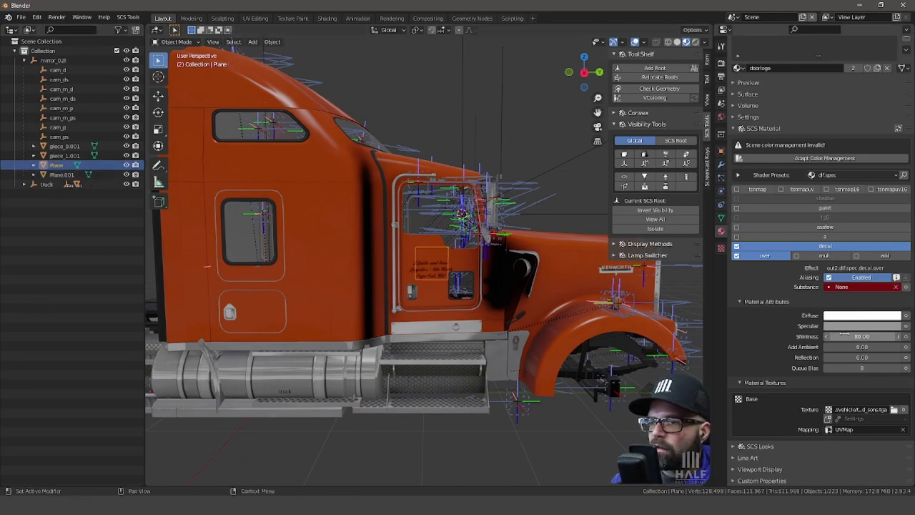
click(57, 174)
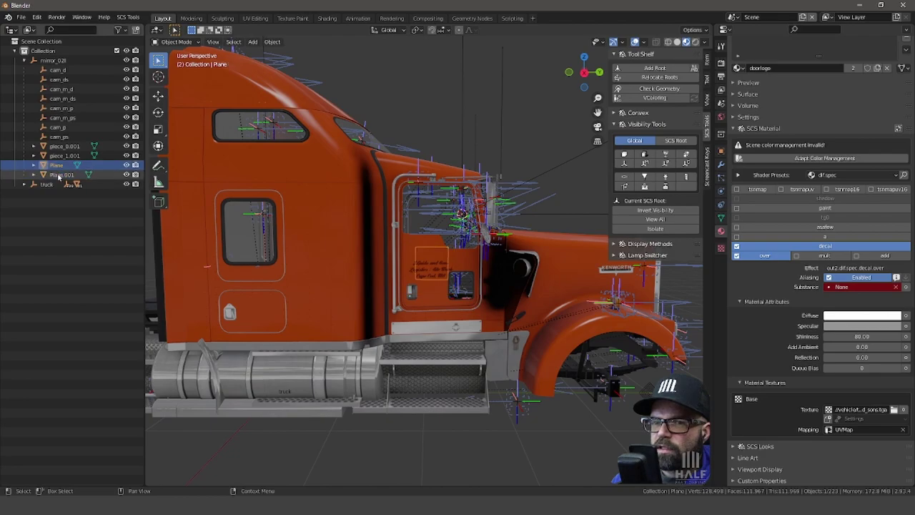
mouse_move(472, 244)
middle_down()
mouse_move(417, 258)
mouse_move(261, 256)
mouse_move(252, 245)
middle_up()
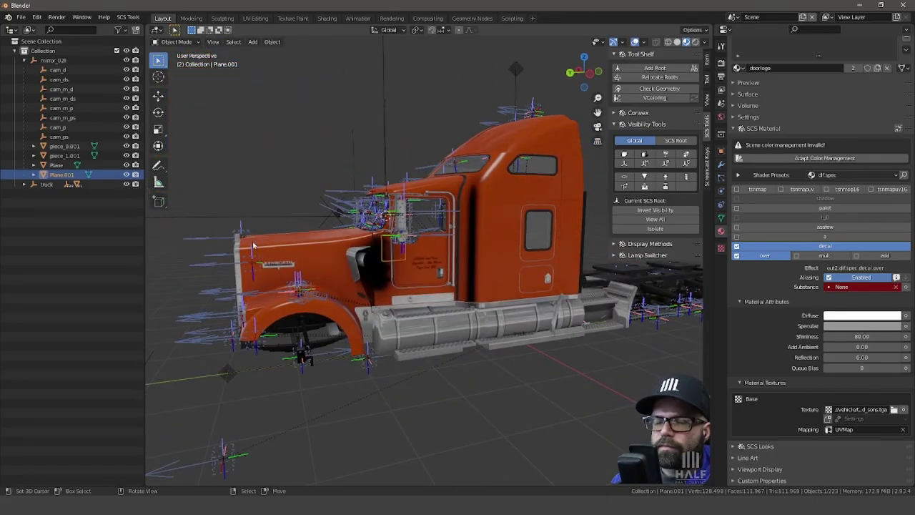
scroll(433, 267, up, 5)
click(424, 266)
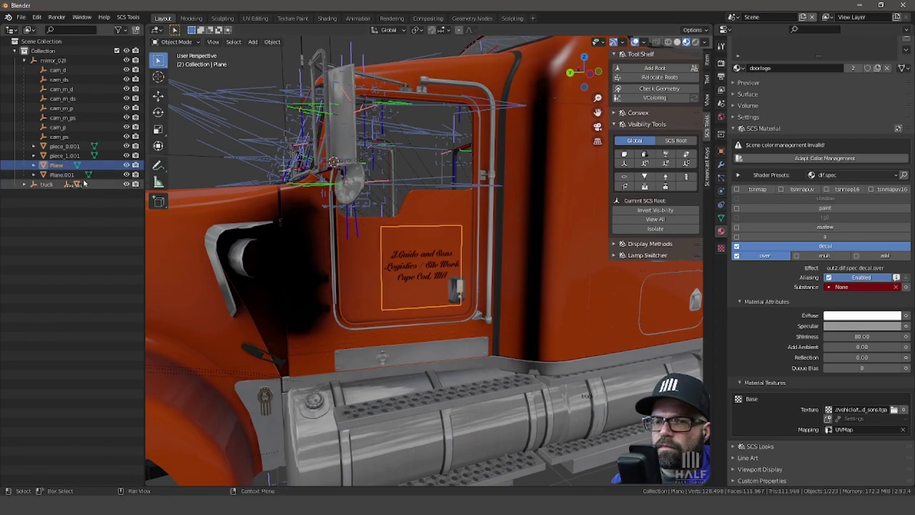
Step: Give mirror_02l a custom export path of the mod's vehicle/truck/upgrade/mirror/kenworth_w900 folder
click(47, 61)
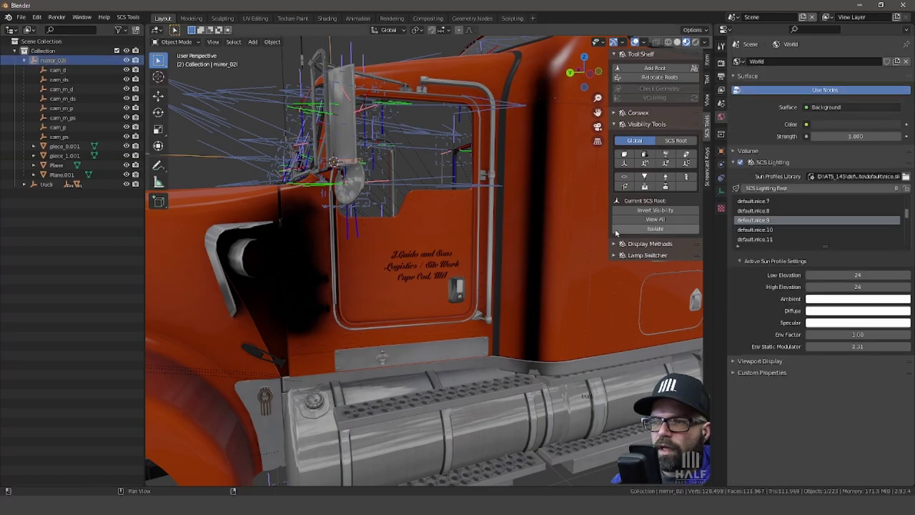
click(721, 79)
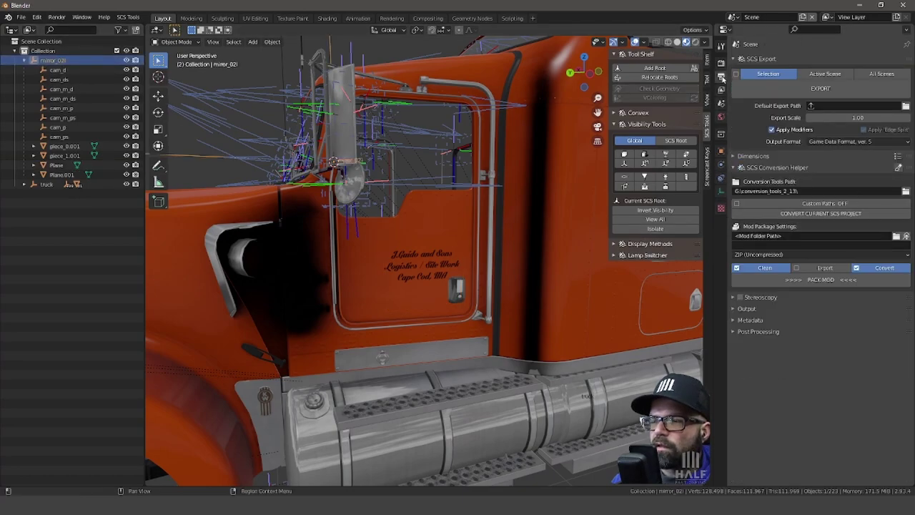
click(721, 152)
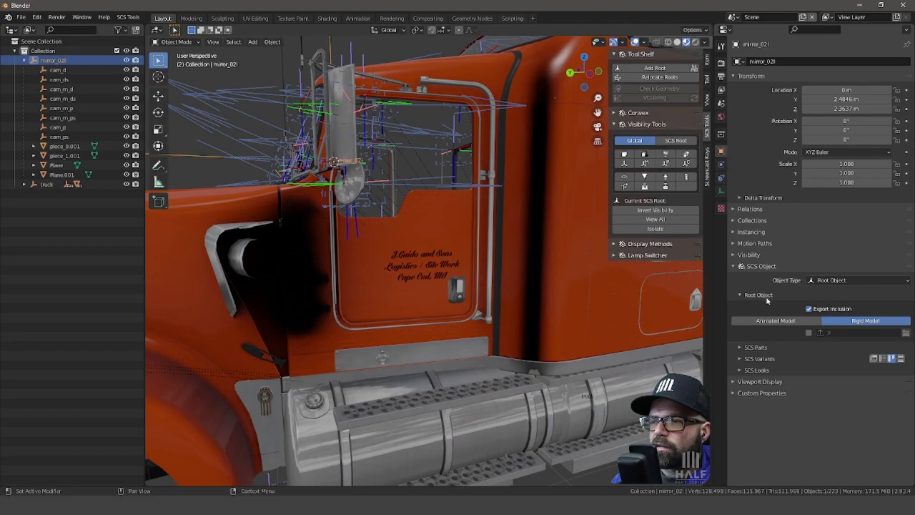
click(809, 332)
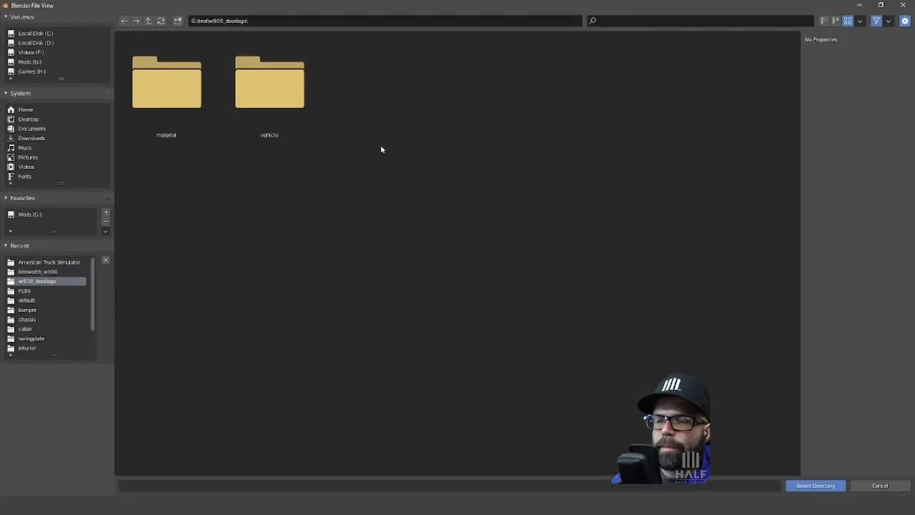
double_click(293, 100)
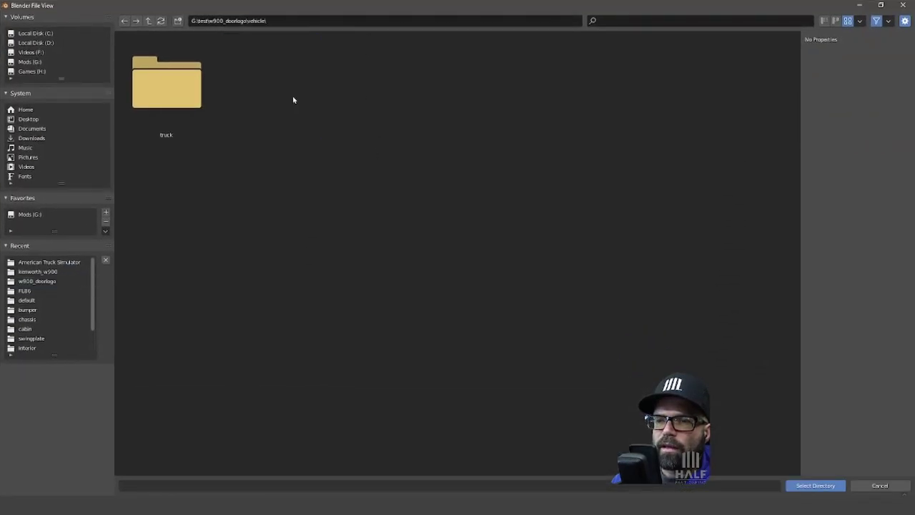
double_click(189, 95)
double_click(339, 95)
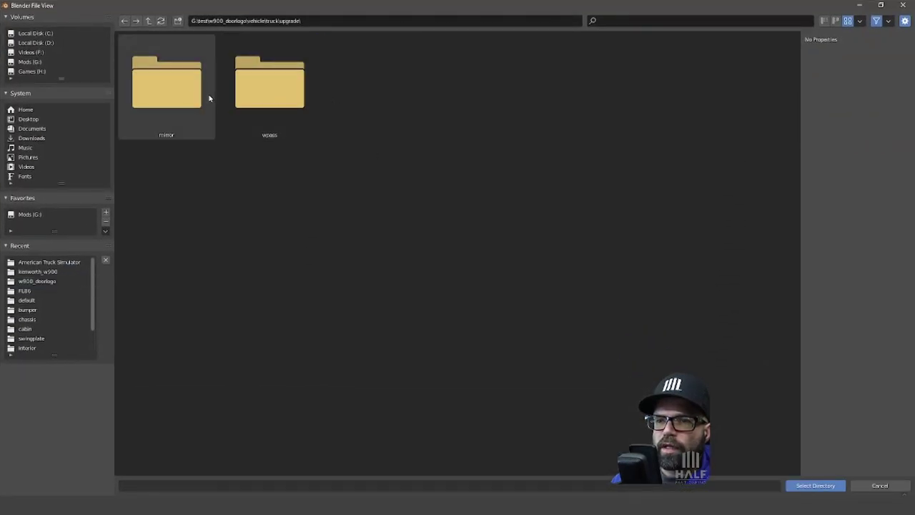
double_click(183, 94)
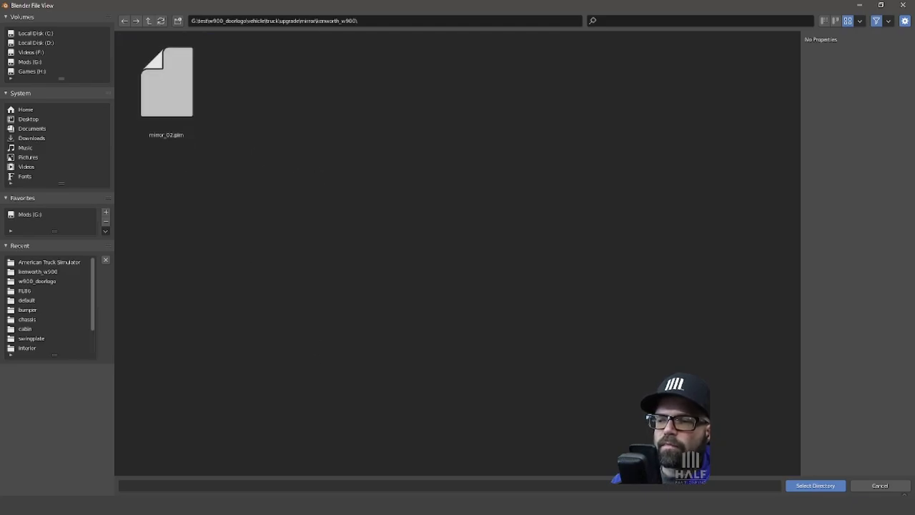
click(808, 485)
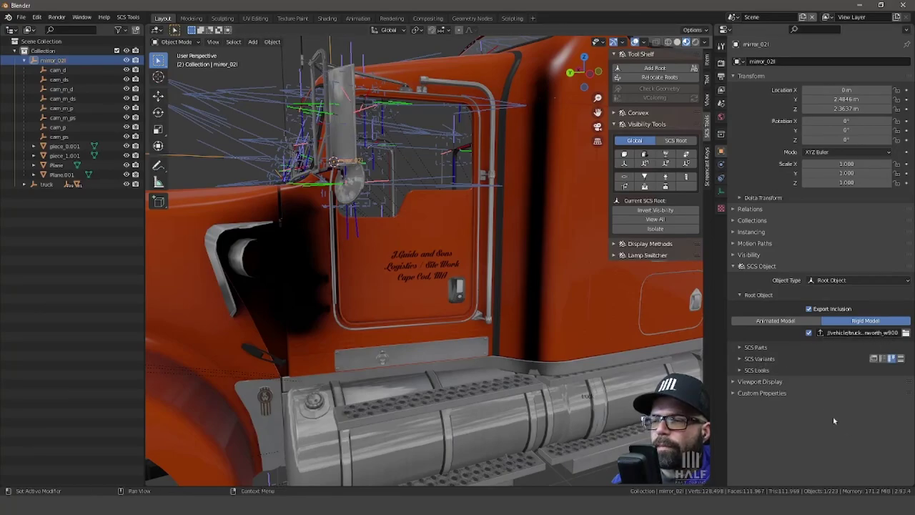
Step: Review the mirror's parts and variants lists, then orbit toward the cab front
click(756, 347)
click(761, 414)
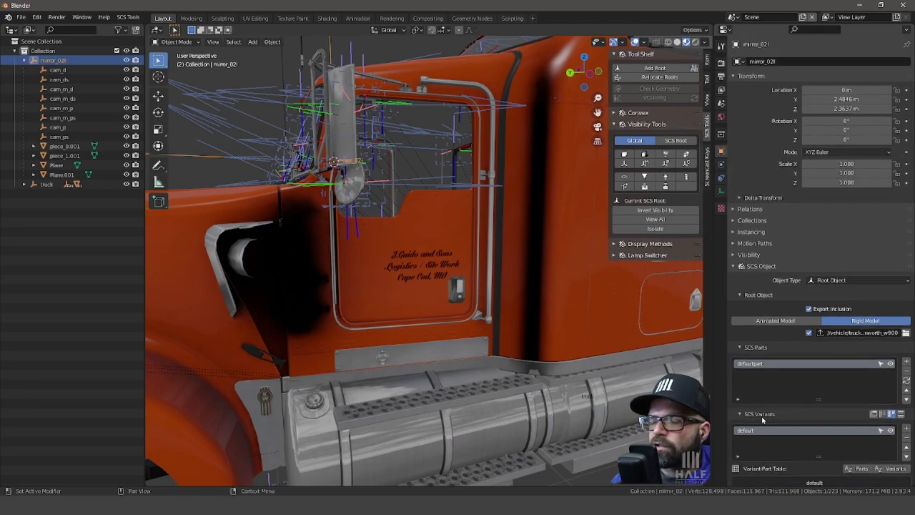
click(764, 415)
click(756, 349)
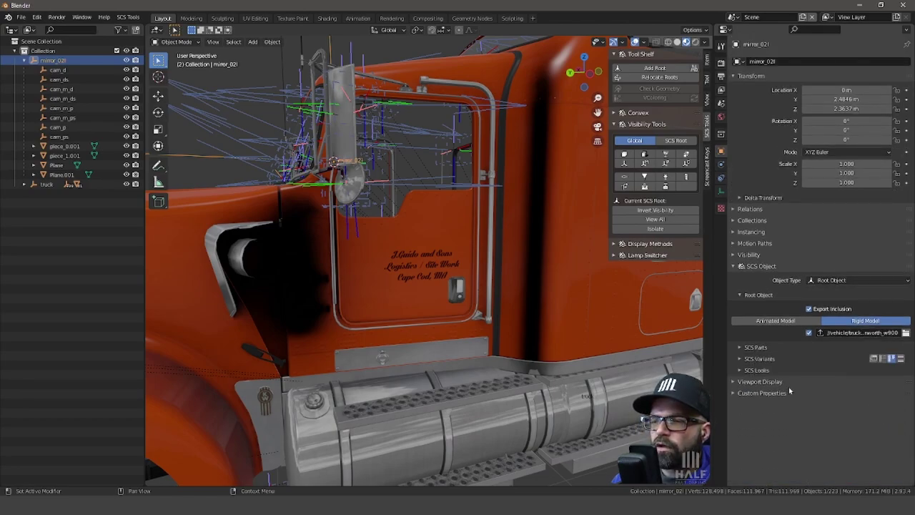
middle_drag(378, 164, 429, 244)
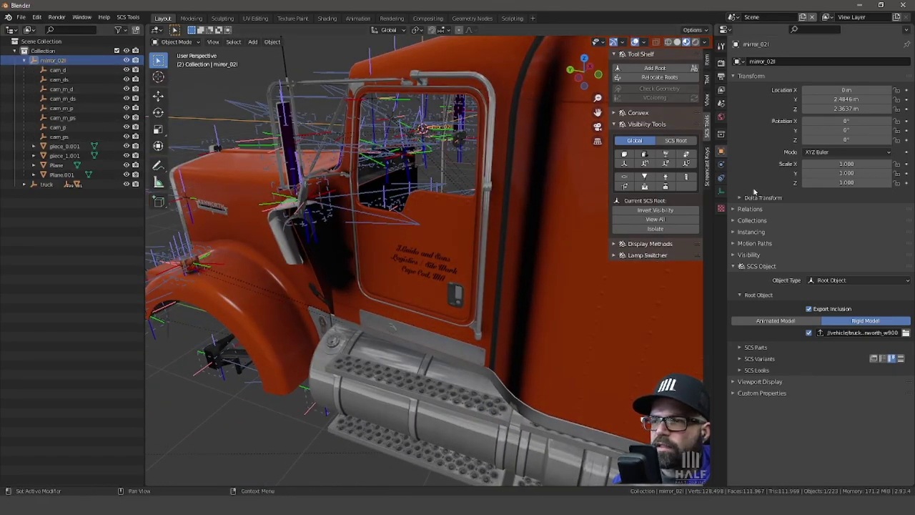
Step: Export the mirror model, inspect the warned piece_0.001 and piece_1.001 meshes, and dismiss the warning
click(721, 78)
click(779, 89)
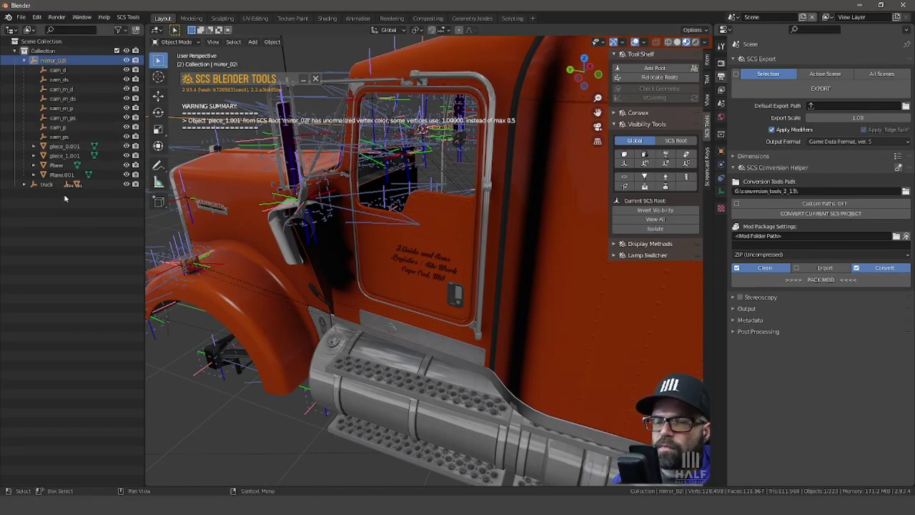
click(63, 148)
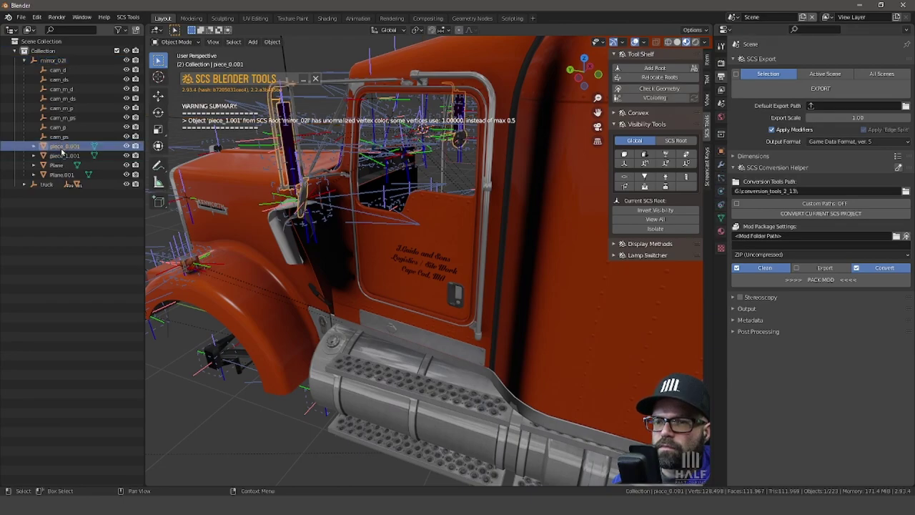
click(63, 155)
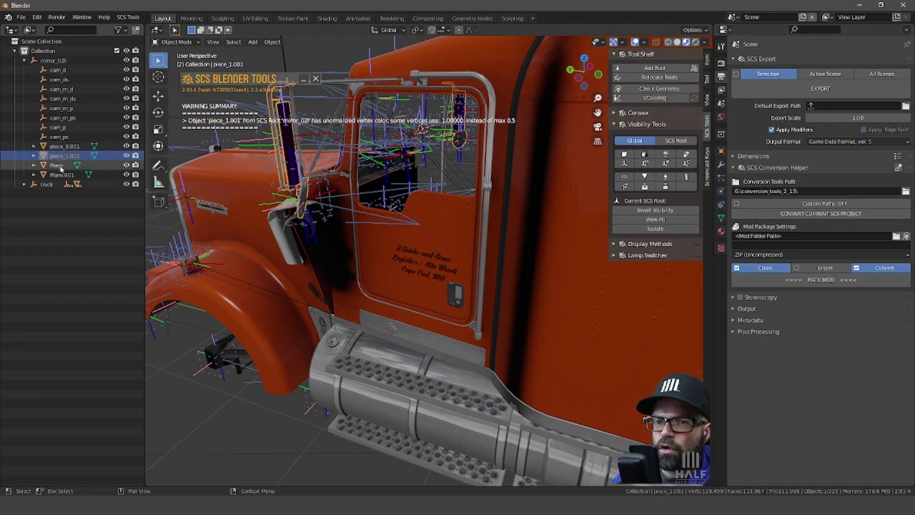
click(43, 60)
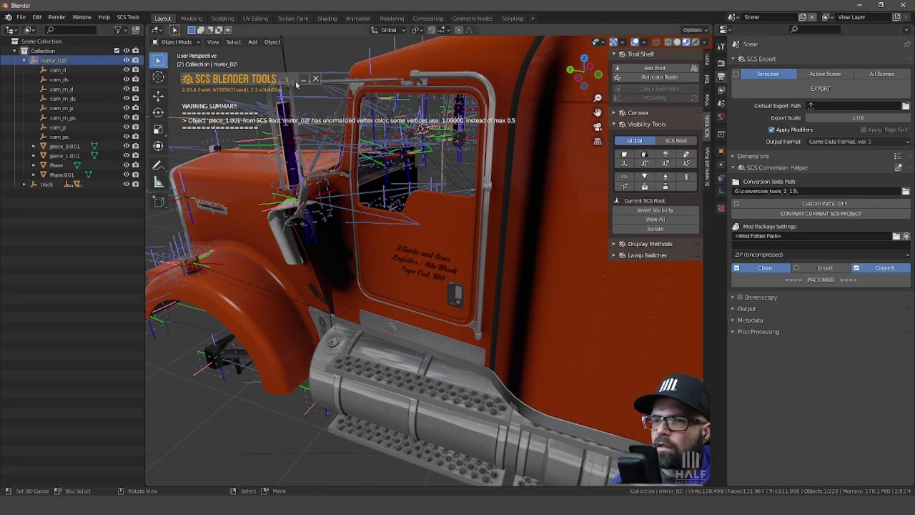
click(316, 81)
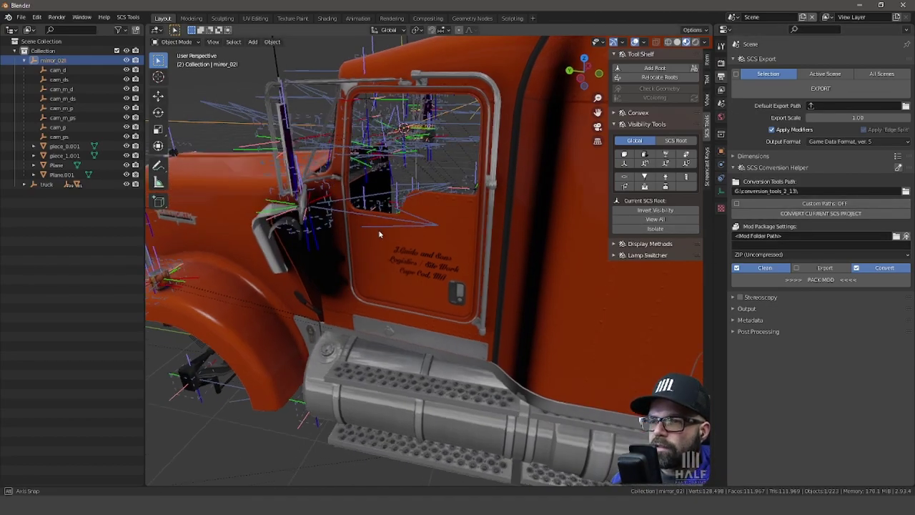
middle_drag(379, 230, 450, 225)
scroll(429, 229, down, 5)
middle_drag(397, 238, 229, 240)
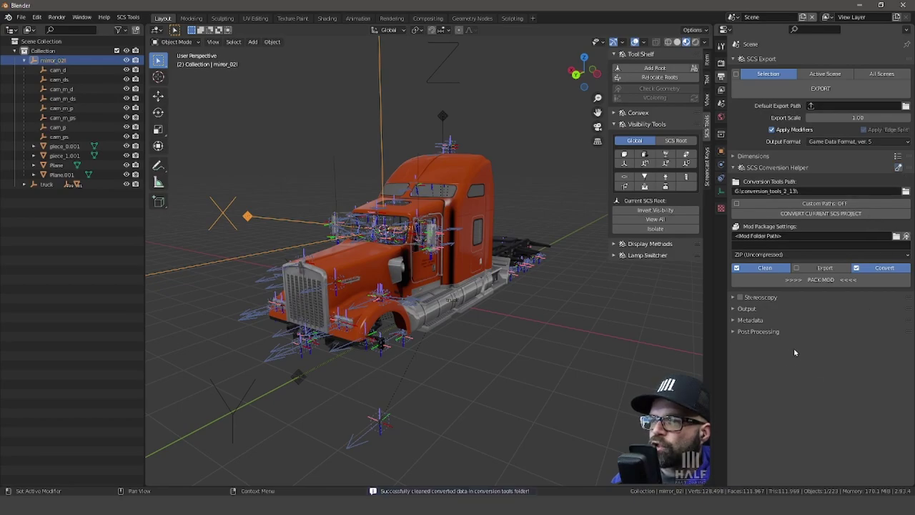
Step: Browse Explorer to G:\test\w900_doorlogo\vehicle\truck\kenworth_w900
click(823, 280)
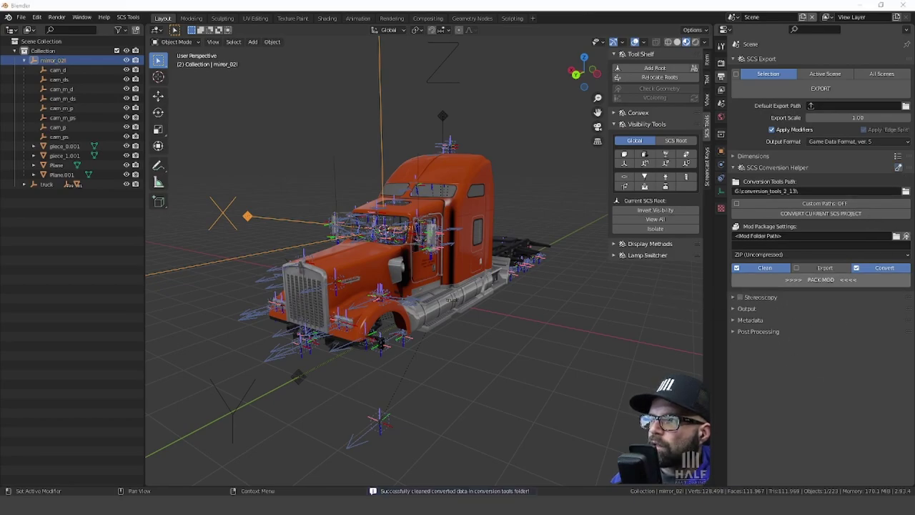
drag(364, 25, 389, 45)
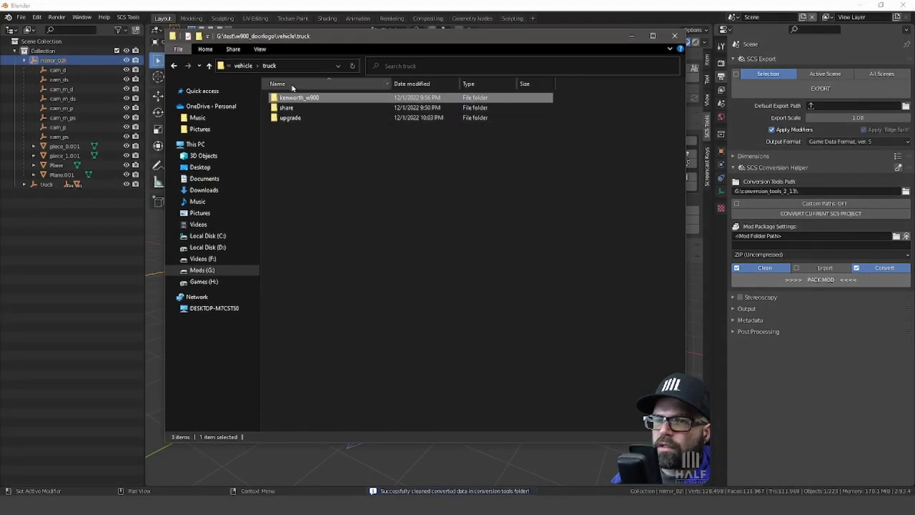
click(202, 271)
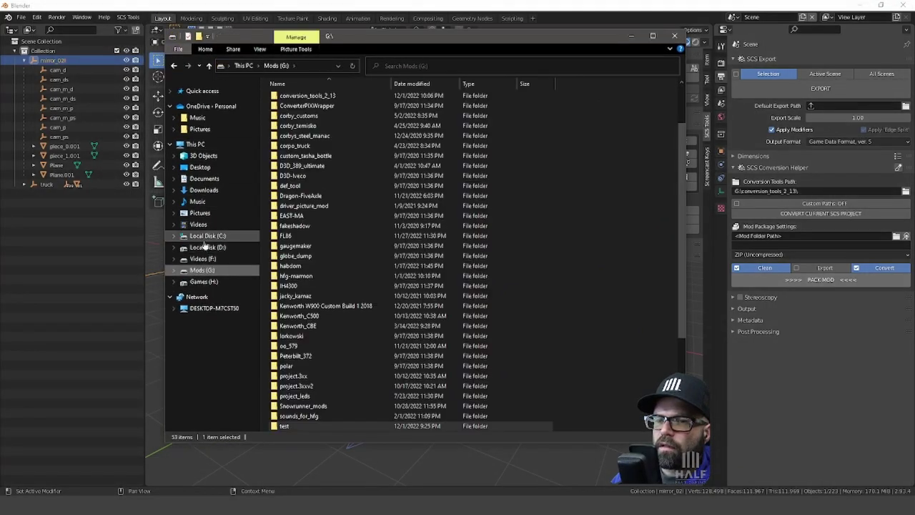
scroll(348, 258, down, 4)
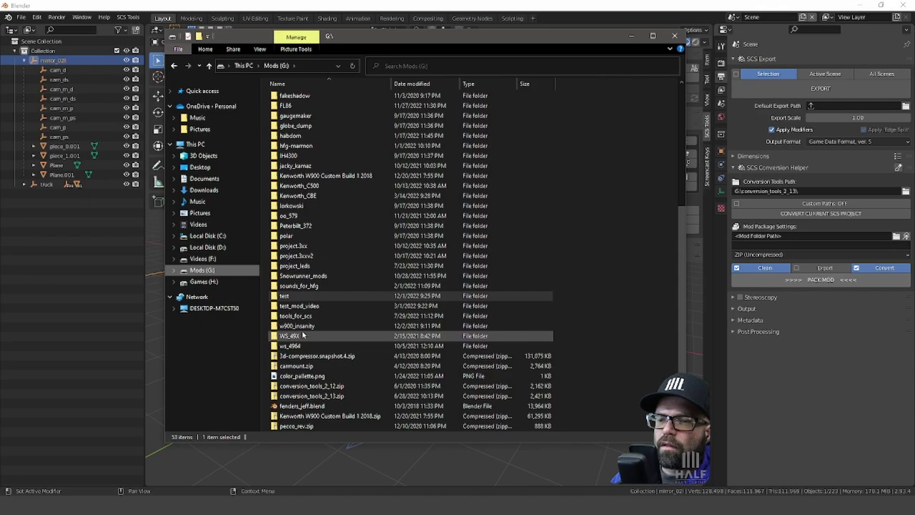
double_click(293, 298)
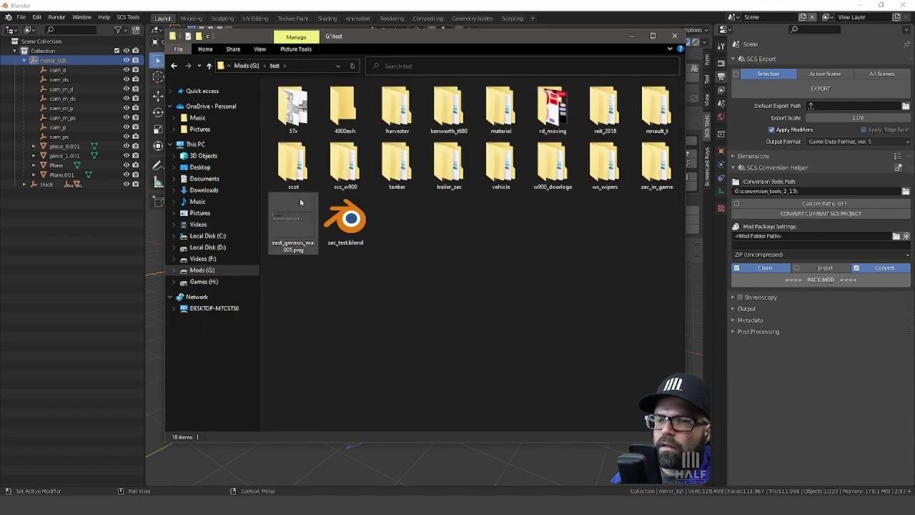
double_click(536, 179)
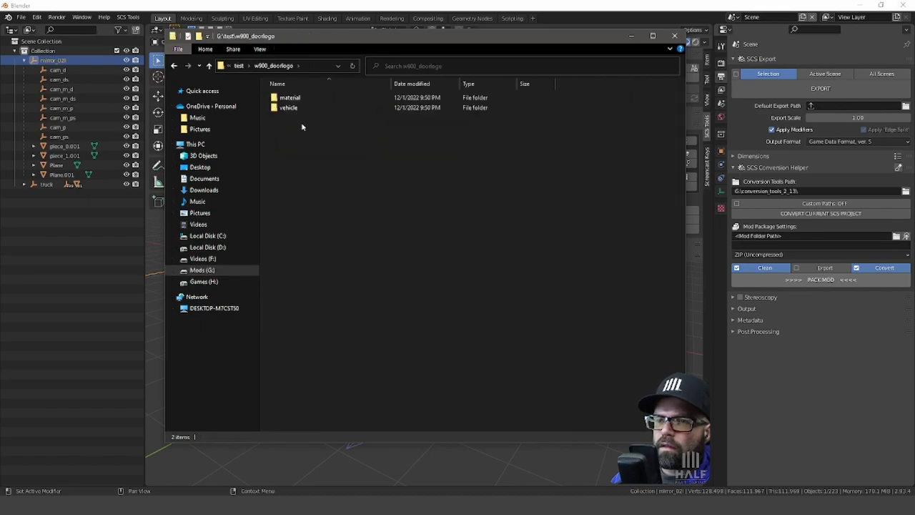
double_click(288, 108)
double_click(287, 98)
click(293, 99)
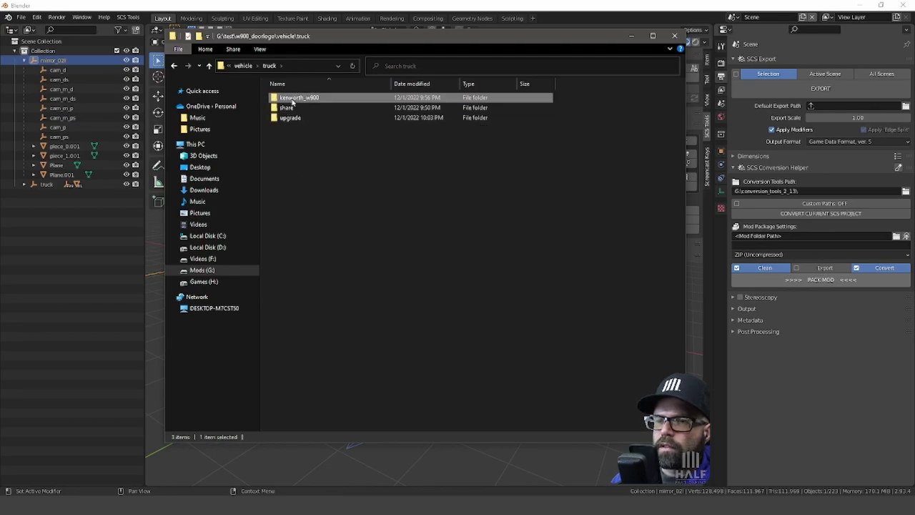
double_click(292, 100)
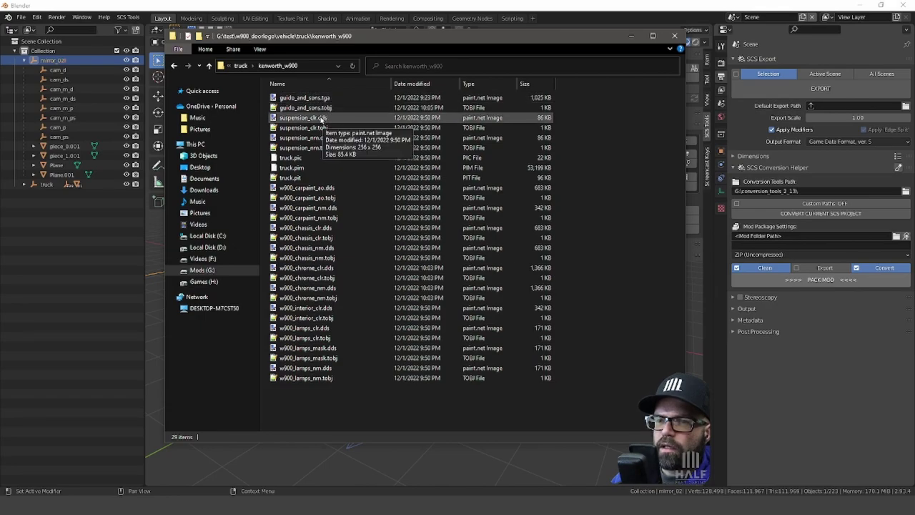
Step: Delete suspension_clr.dds through w900_lamps_nm.tobj, leaving only the guido_and_sons logo files
click(323, 119)
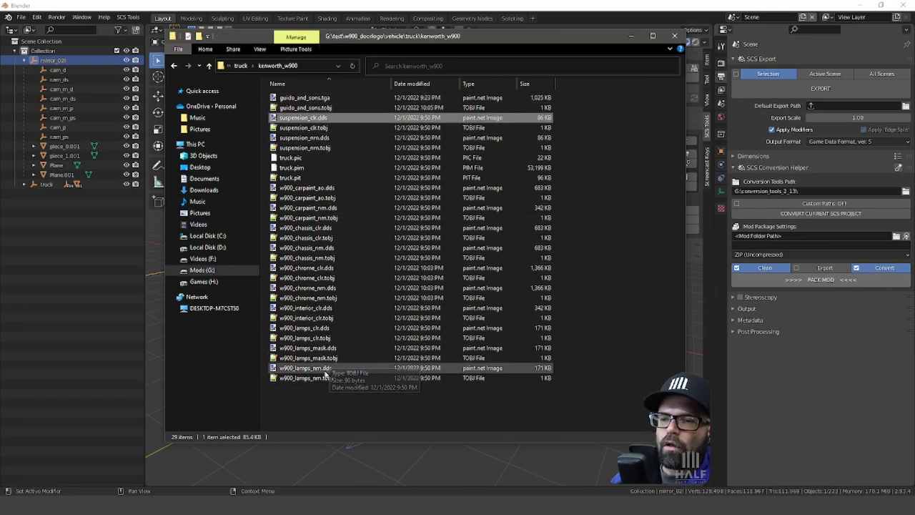
shift+click(324, 379)
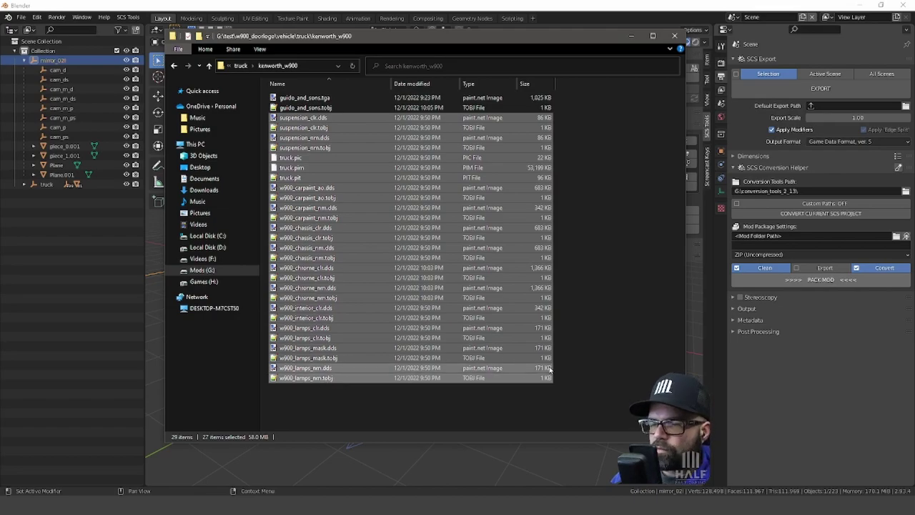
key(Delete)
Step: Delete mirror_02.pim and mirror_02.pit from upgrade\mirror\kenworth_w900
click(240, 65)
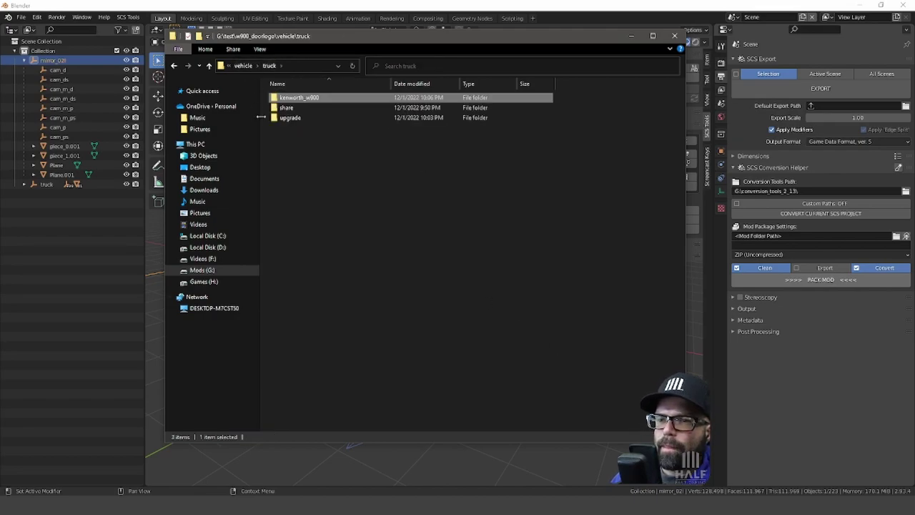
click(292, 107)
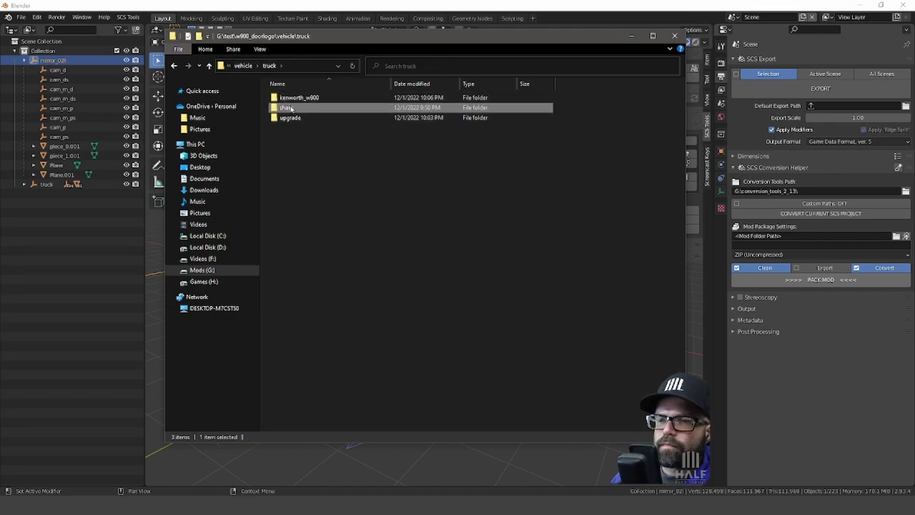
double_click(292, 107)
click(269, 65)
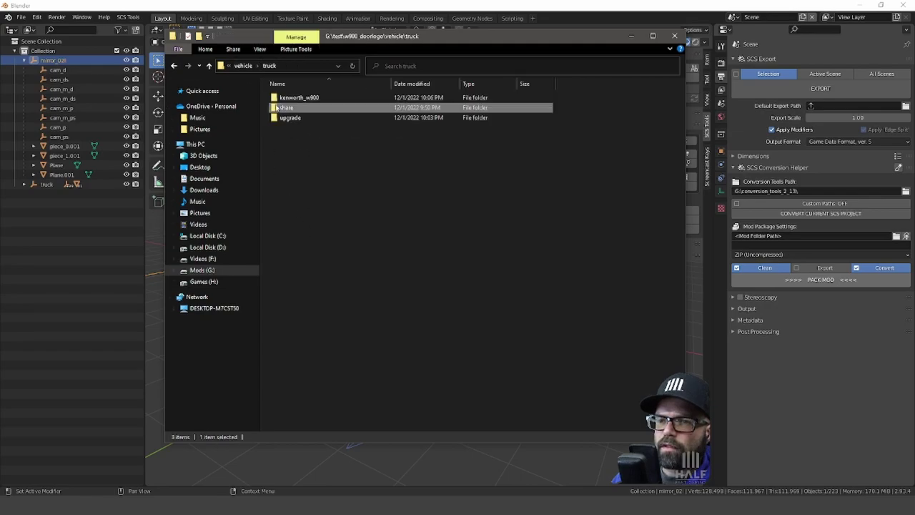
double_click(290, 118)
double_click(287, 98)
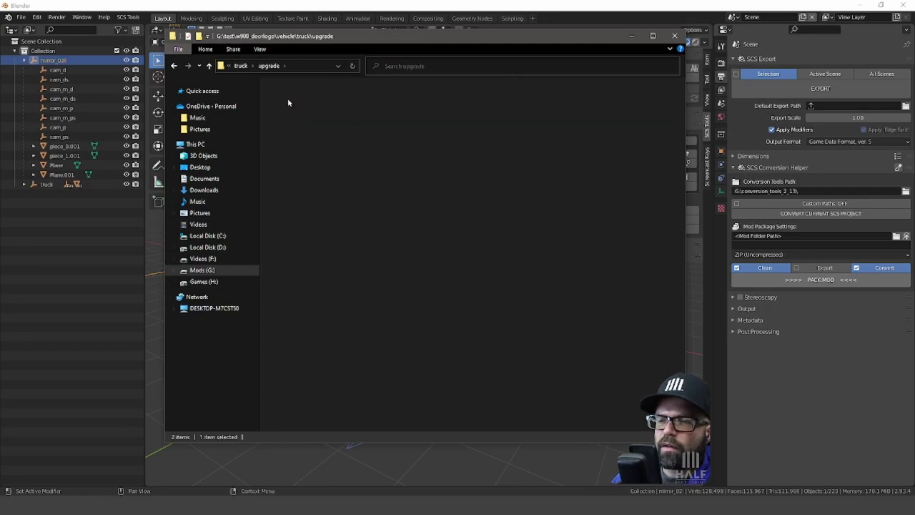
double_click(299, 98)
click(297, 97)
shift+click(296, 108)
key(Delete)
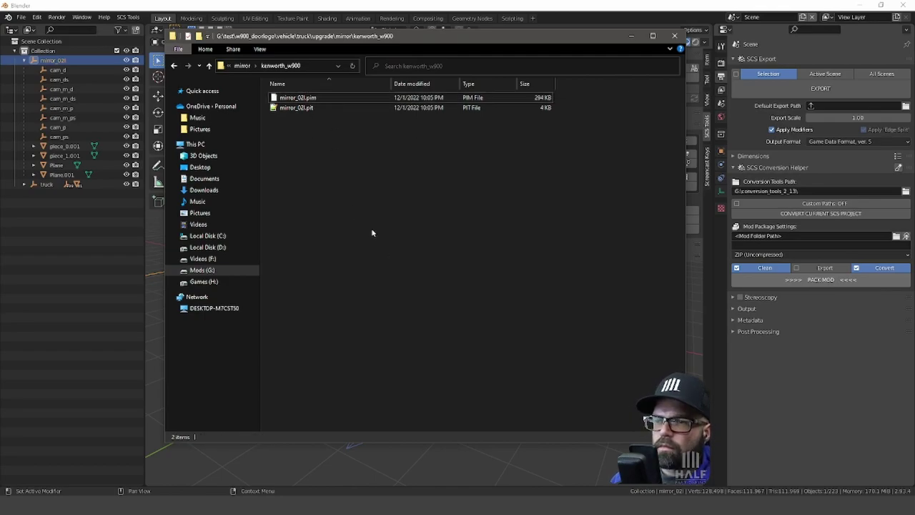
Step: Delete the wpass folder from upgrade and return to the w900_doorlogo folder
click(243, 66)
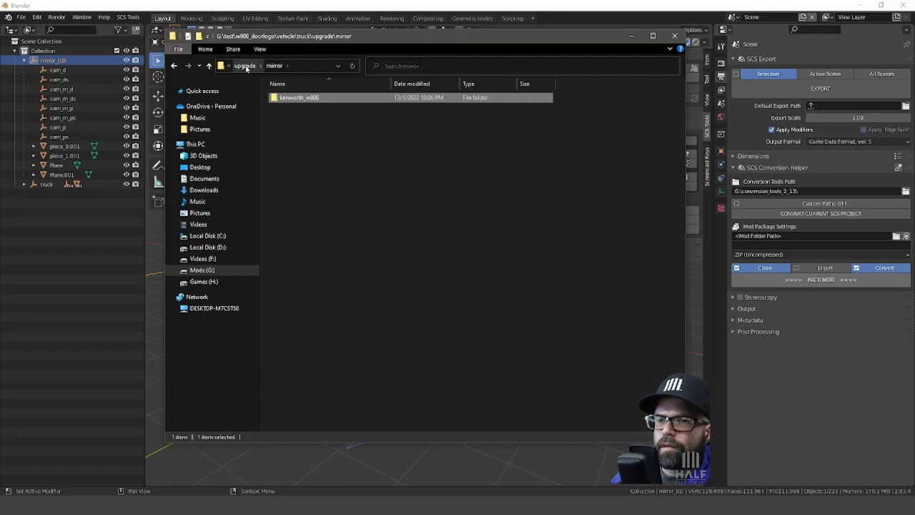
click(246, 65)
double_click(284, 109)
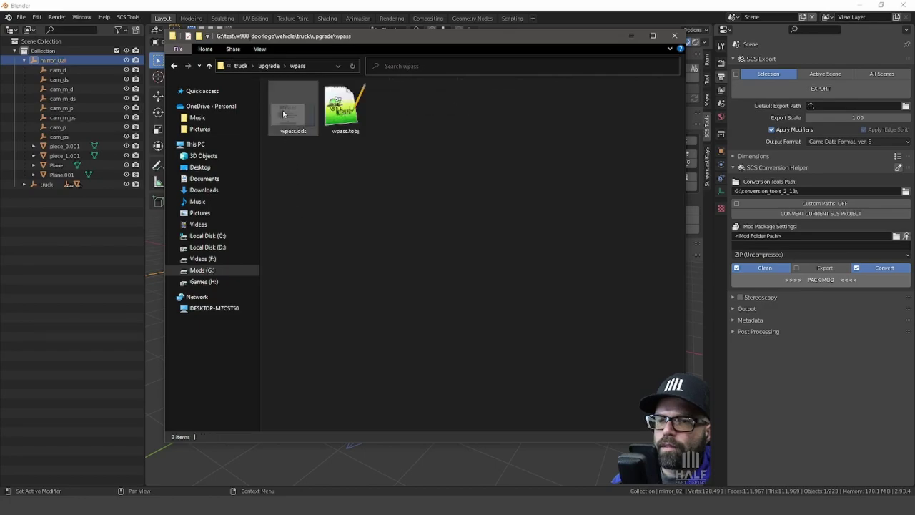
click(264, 67)
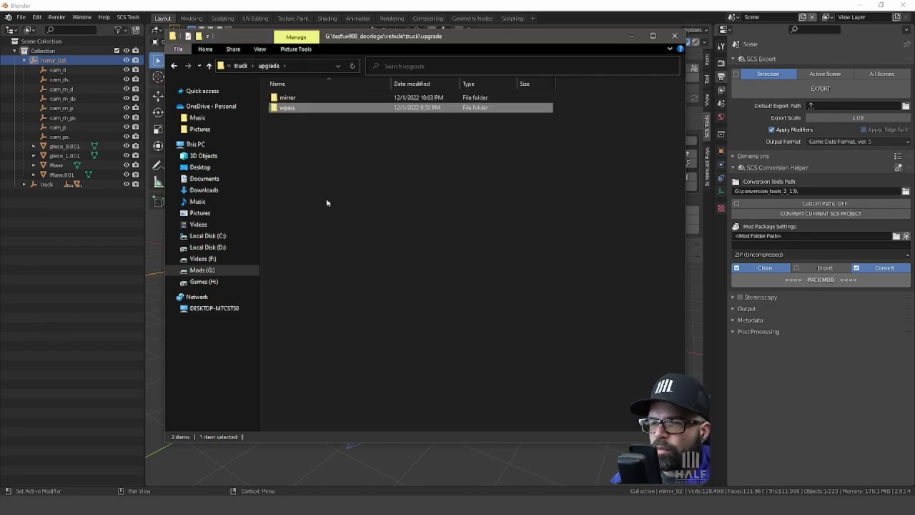
key(Delete)
click(240, 66)
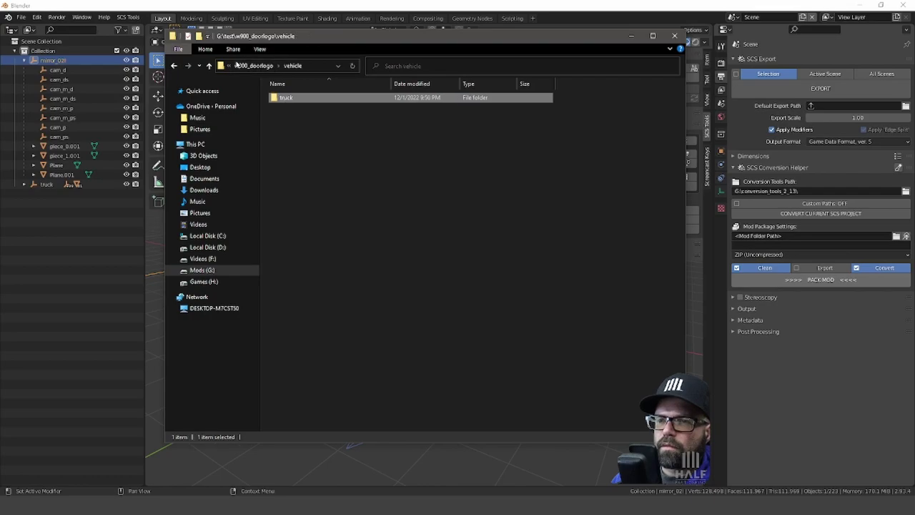
click(251, 65)
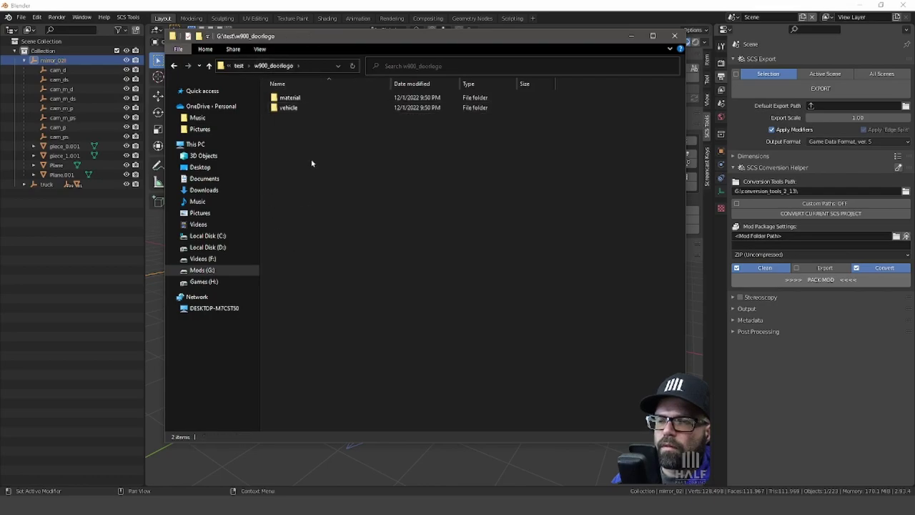
Step: Run CONVERT CURRENT SCS PROJECT in Blender's SCS Conversion Helper until 'Conversion done!'
click(630, 37)
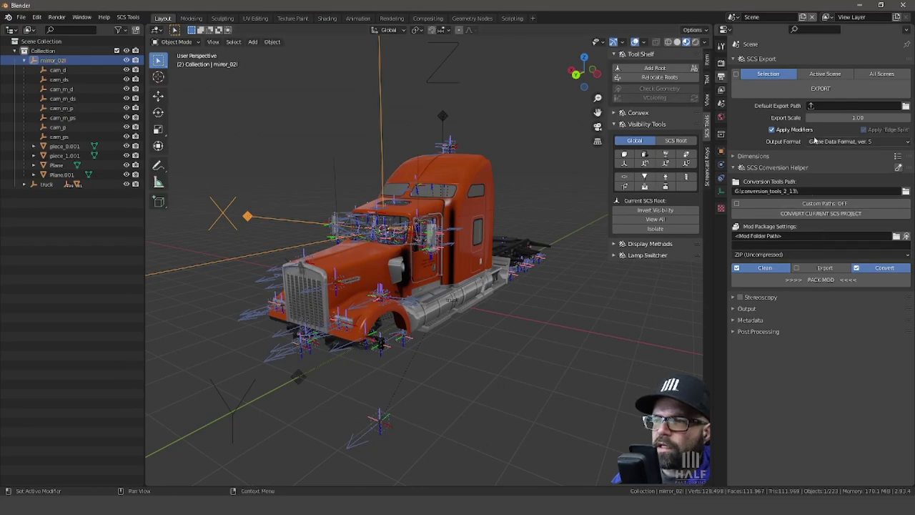
click(848, 213)
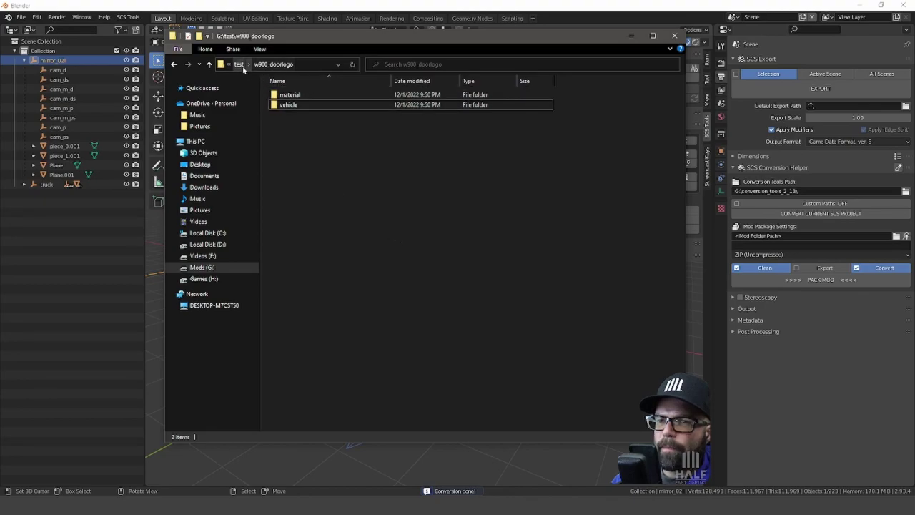
Step: Create a new empty folder named w900.doorlogo in G:\test
click(239, 63)
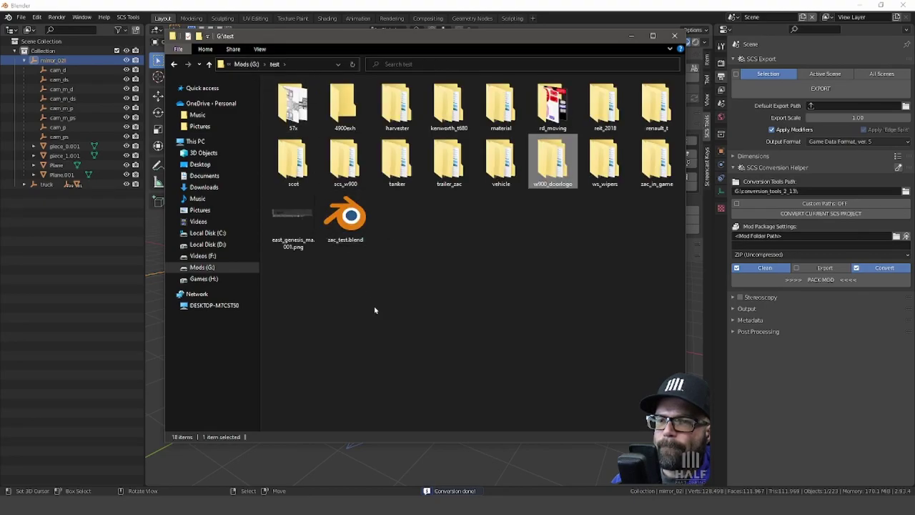
right_click(459, 238)
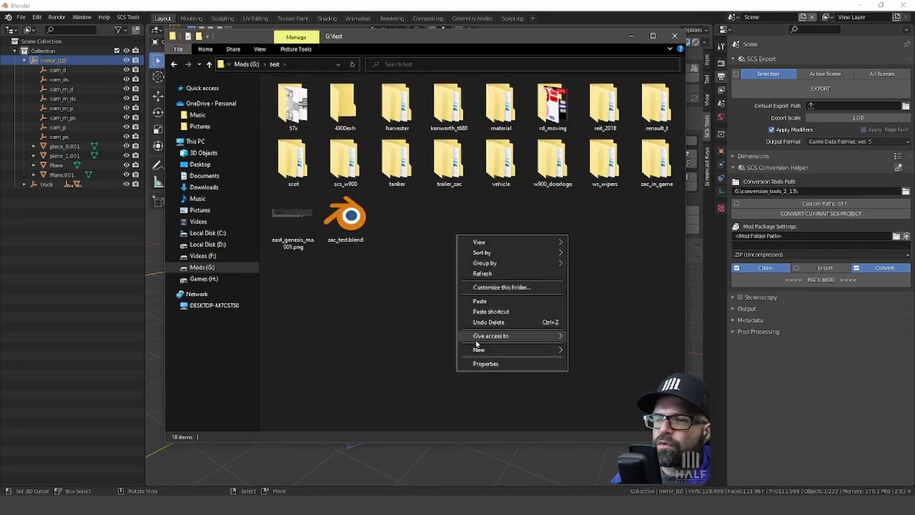
click(603, 349)
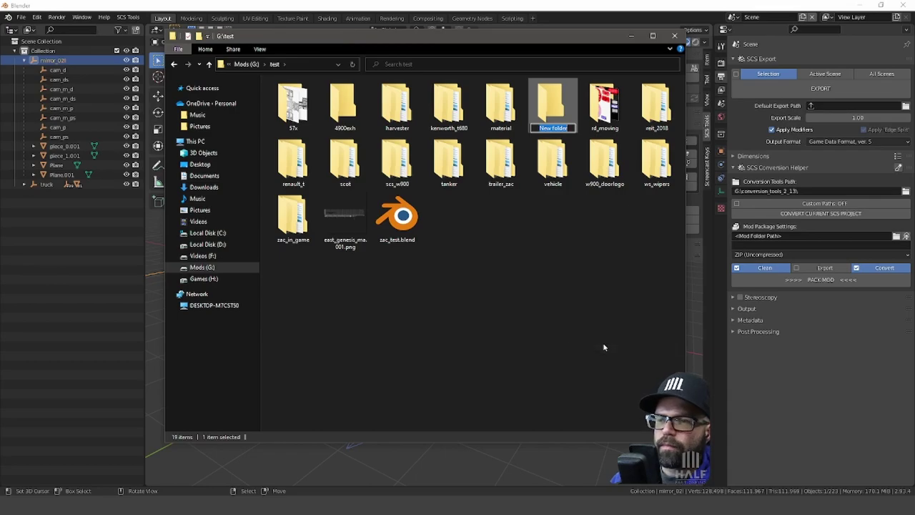
text(w900_doorlogo)
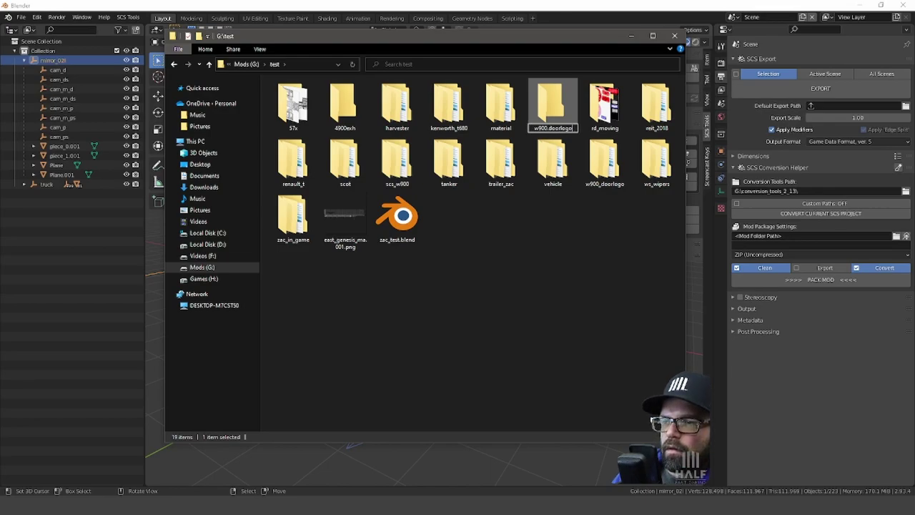
key(Return)
click(577, 310)
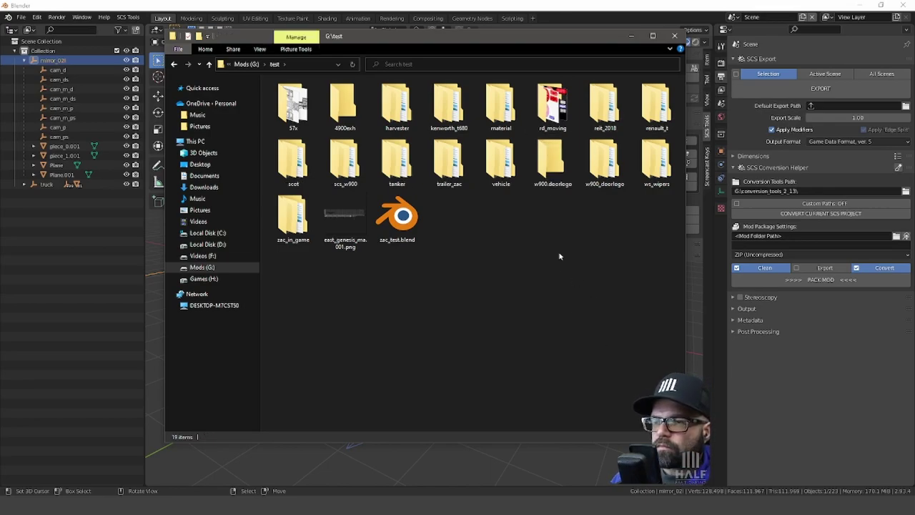
click(202, 266)
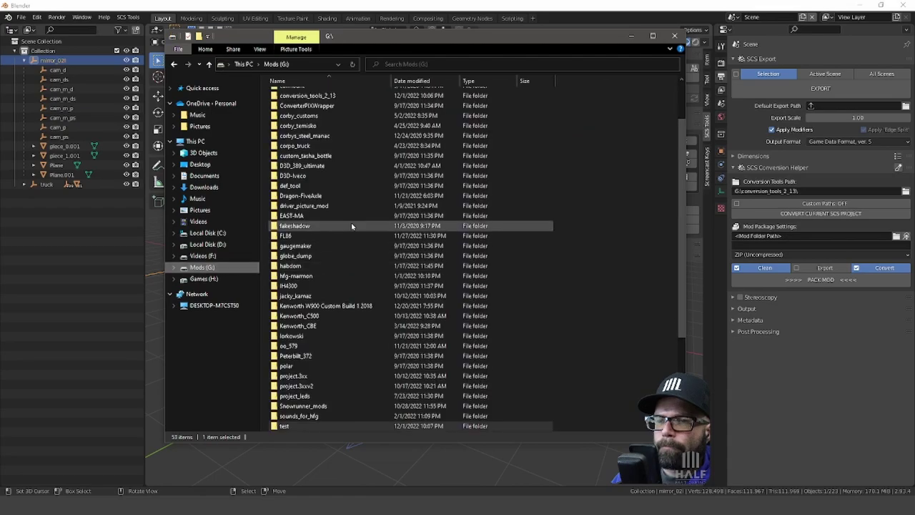
click(312, 96)
double_click(313, 96)
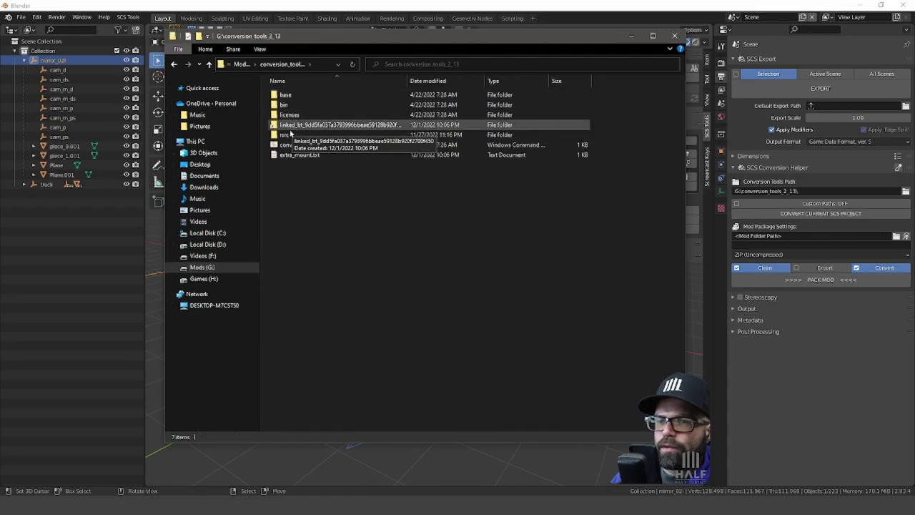
double_click(290, 114)
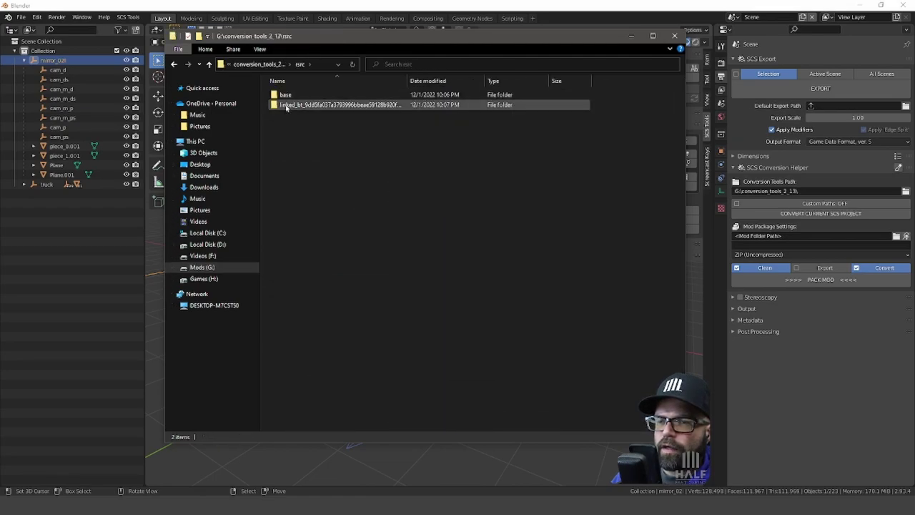
double_click(286, 105)
click(287, 101)
double_click(287, 99)
double_click(287, 114)
double_click(287, 94)
double_click(288, 95)
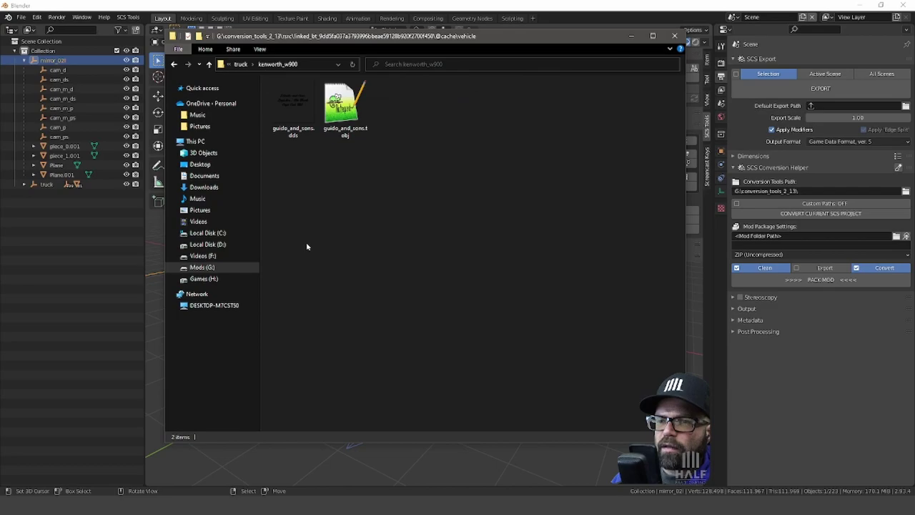
Step: Check the cached kenworth_w900 and upgrade mirror files, then delete the truck's share folder
click(241, 65)
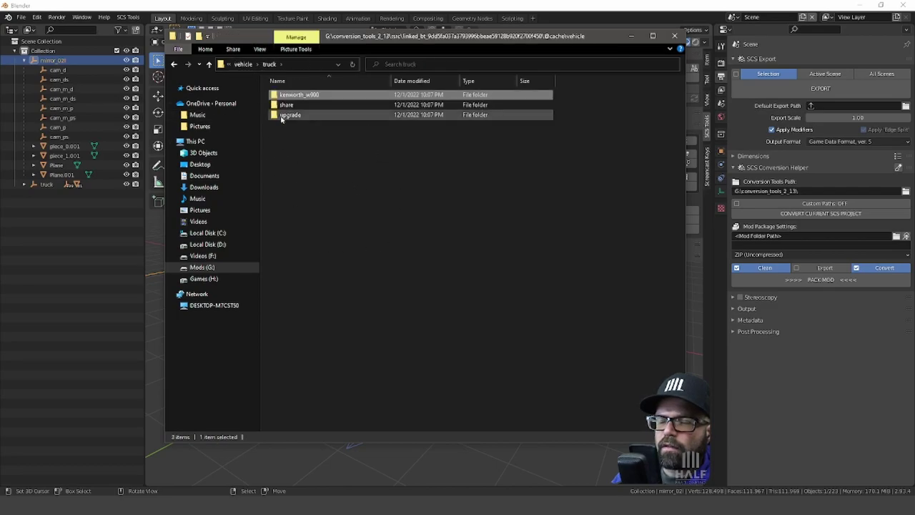
double_click(290, 96)
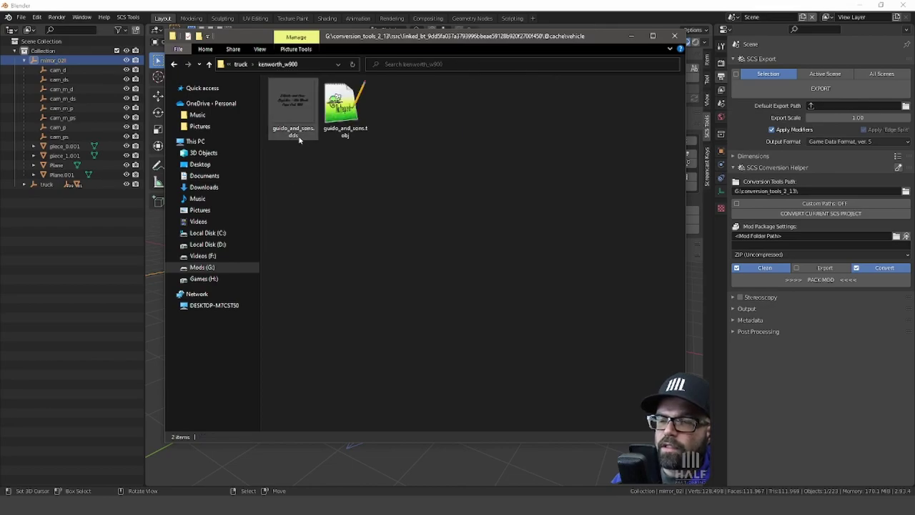
click(241, 65)
double_click(290, 116)
double_click(284, 96)
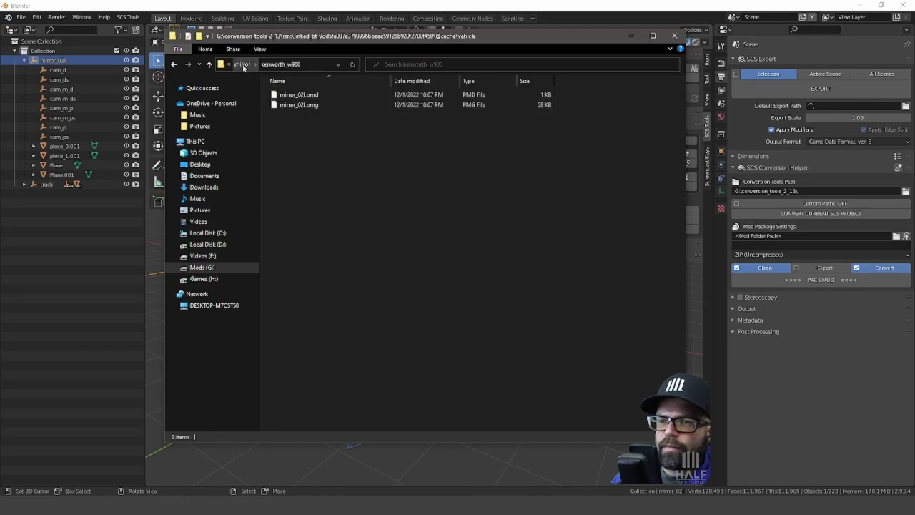
double_click(241, 65)
click(241, 65)
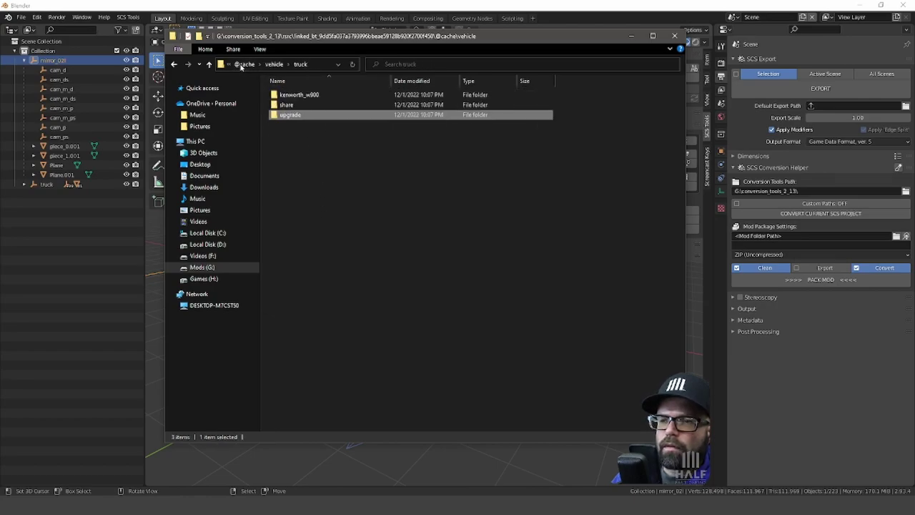
click(279, 106)
key(Delete)
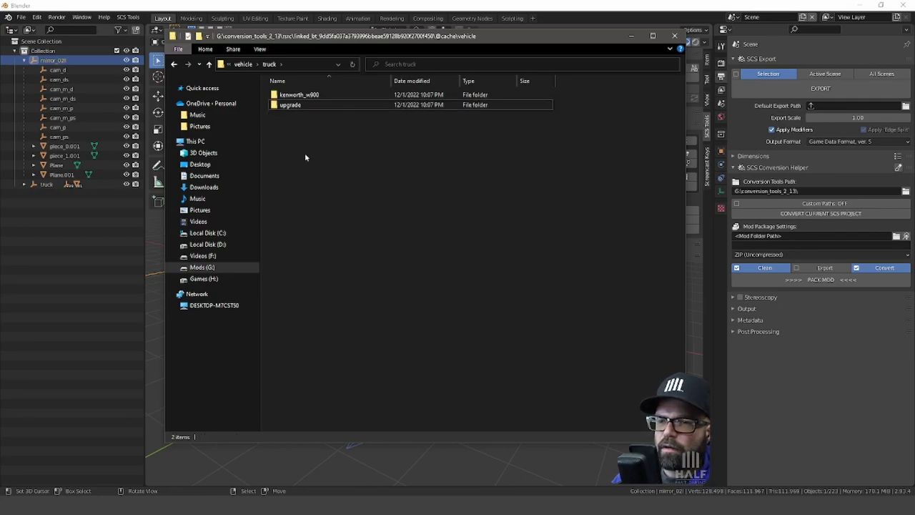
double_click(290, 105)
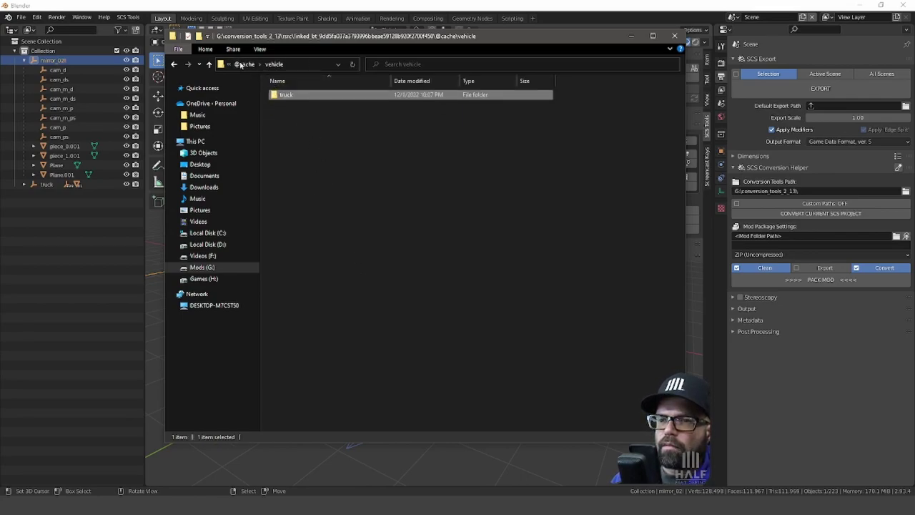
click(245, 64)
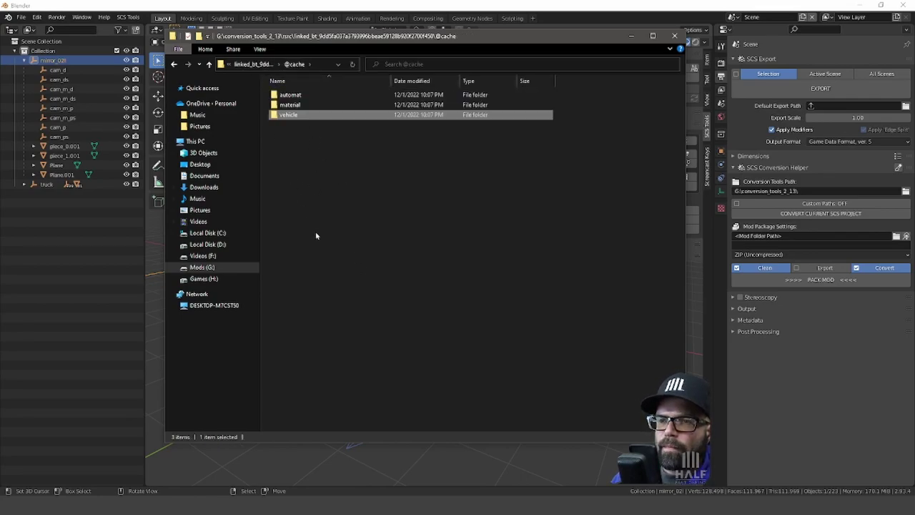
ctrl+click(293, 94)
right_click(299, 96)
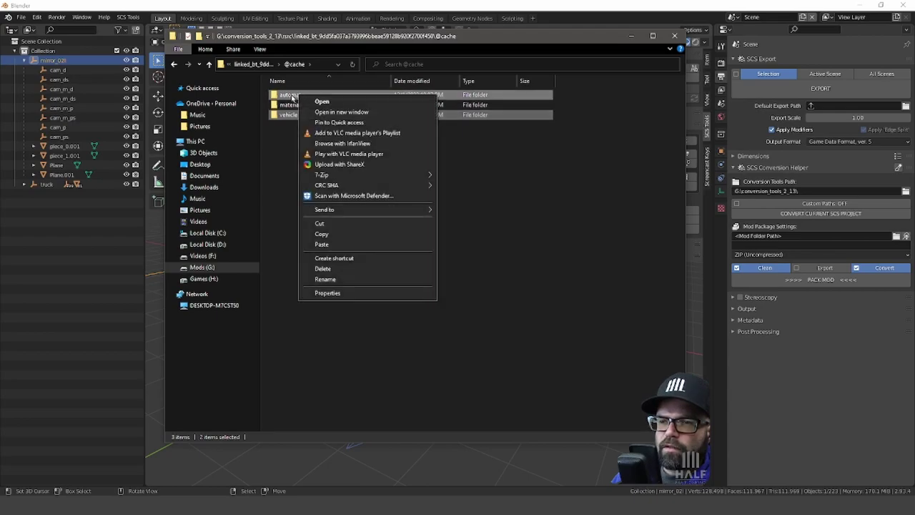
click(322, 234)
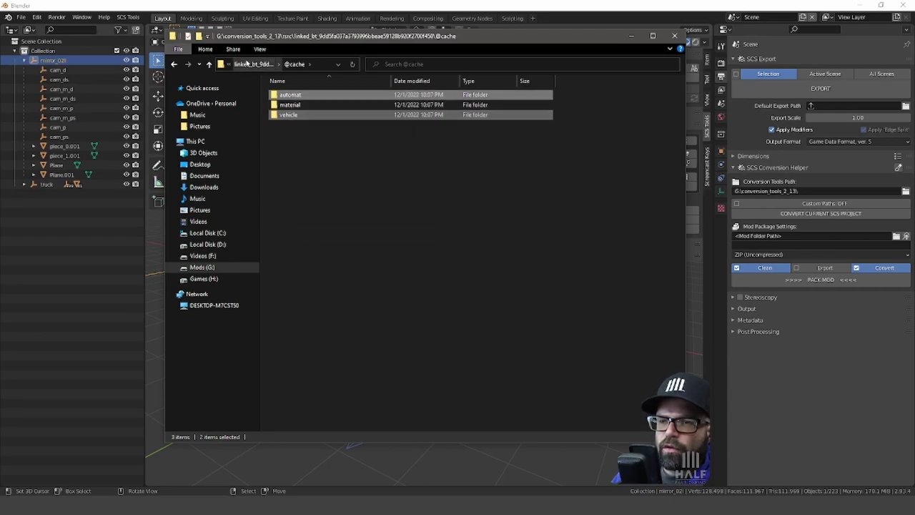
click(253, 64)
Step: Paste the automat and vehicle folders into the empty G:\test\w900.doorlogo folder
click(202, 267)
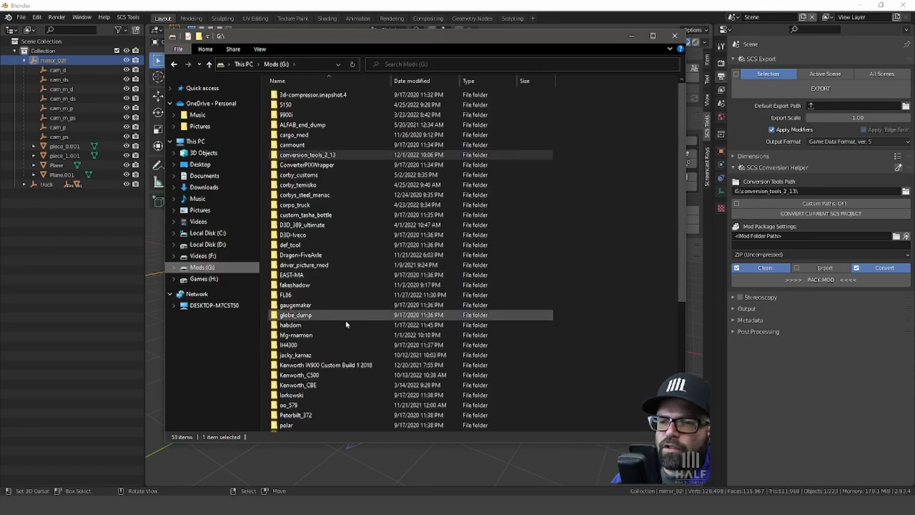
scroll(296, 396, down, 1)
scroll(296, 395, down, 3)
double_click(299, 399)
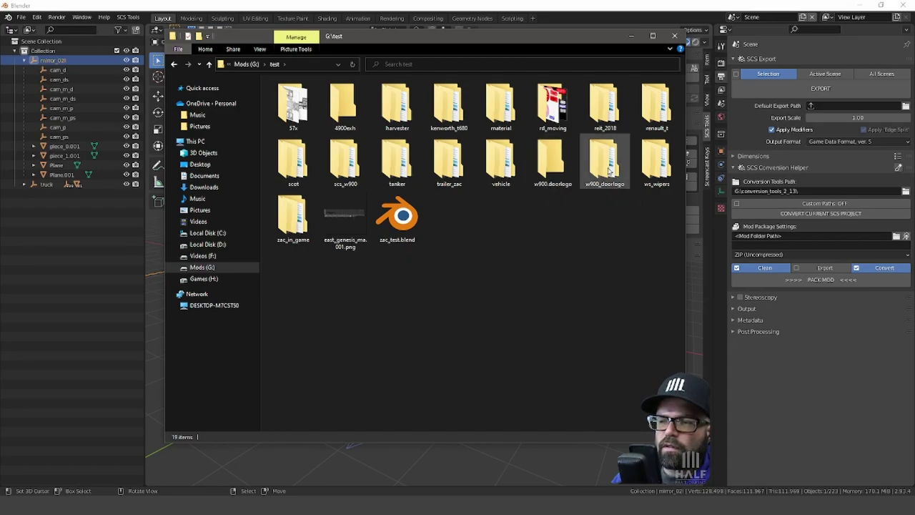
double_click(548, 162)
right_click(312, 128)
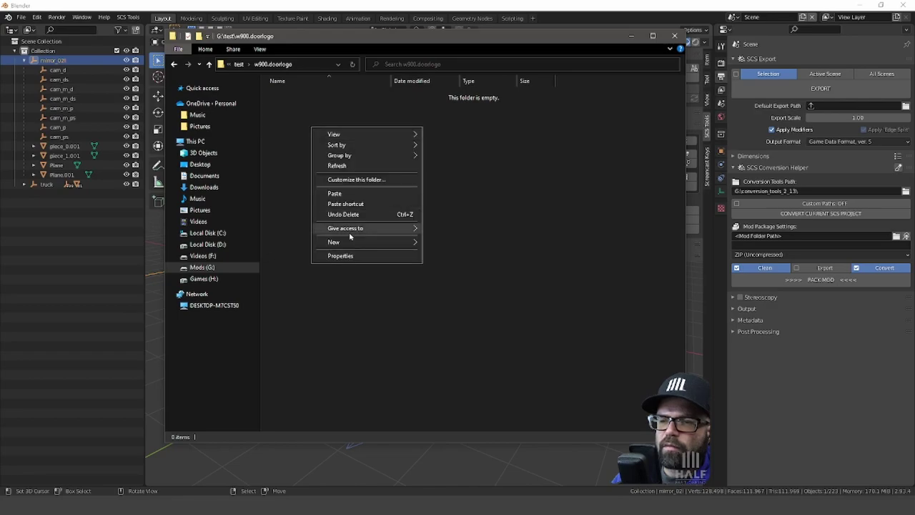
click(336, 193)
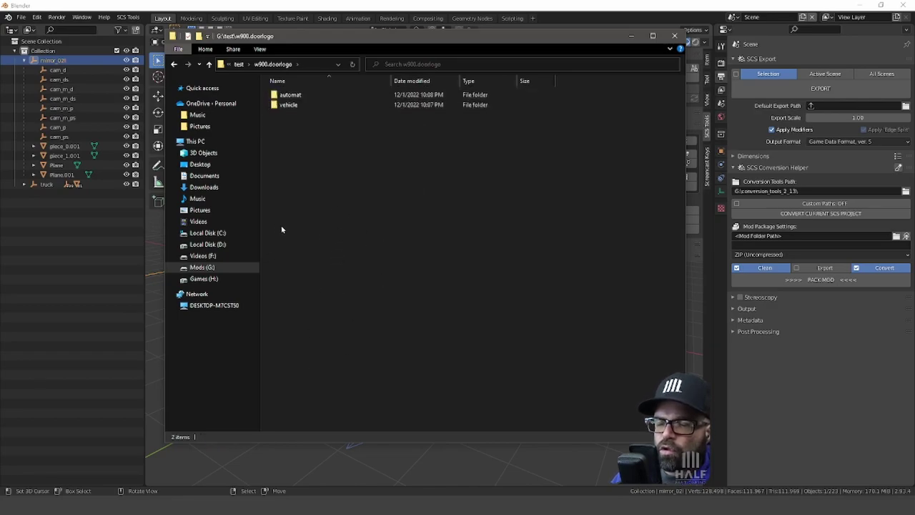
Step: Browse to D:\ATS_146\w900\def\vehicle\truck\kenworth.w900\accessory\mirror
click(207, 244)
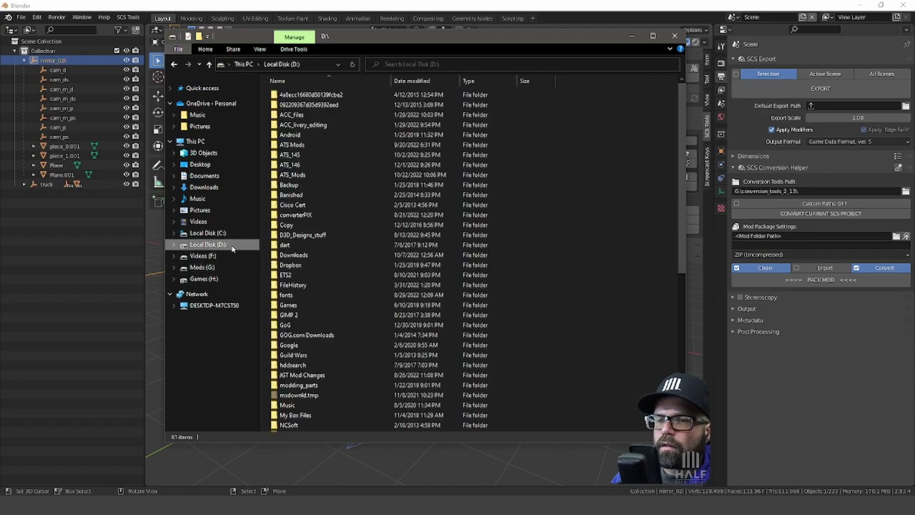
double_click(299, 166)
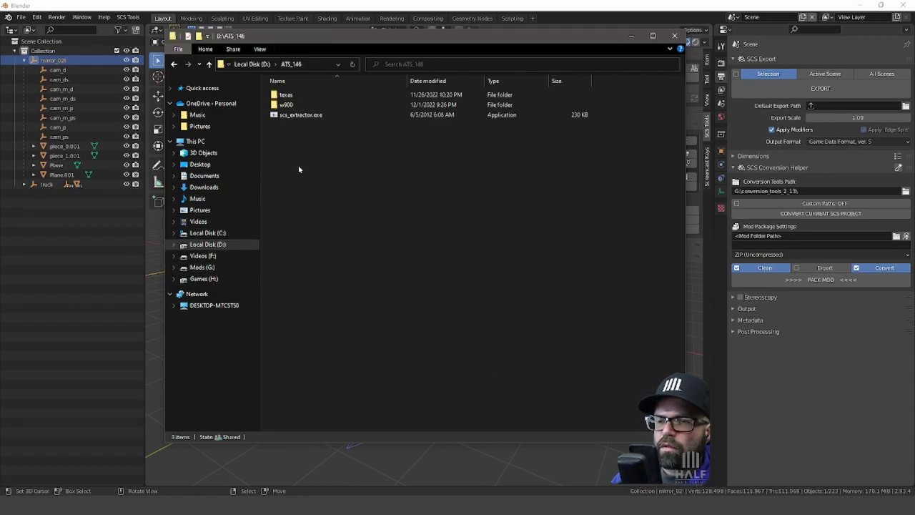
double_click(287, 104)
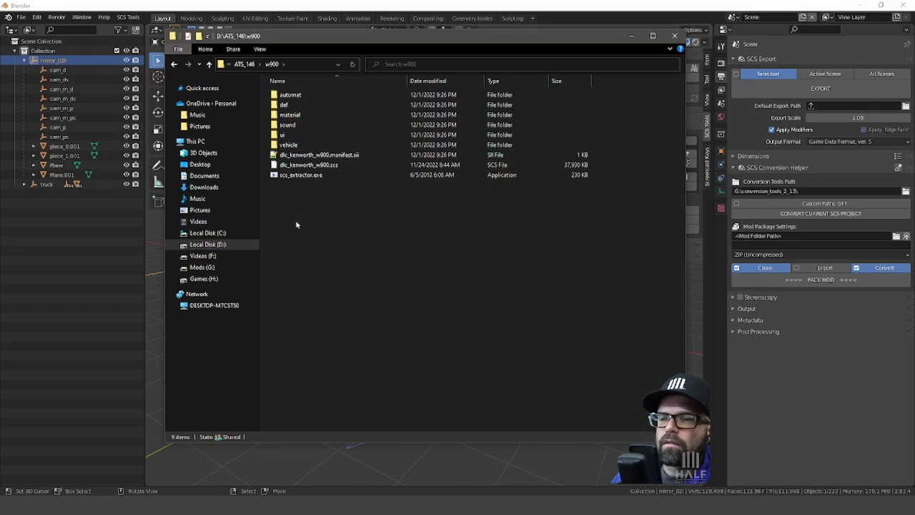
double_click(288, 106)
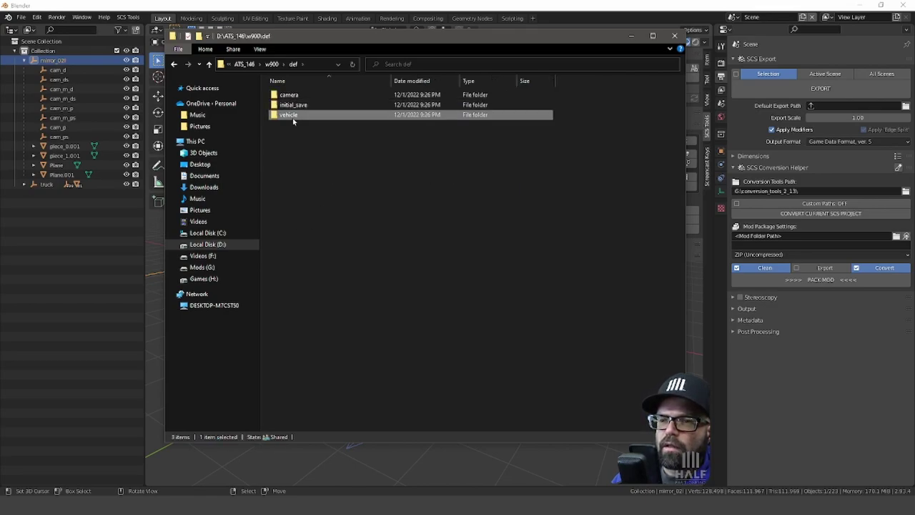
double_click(287, 115)
double_click(286, 104)
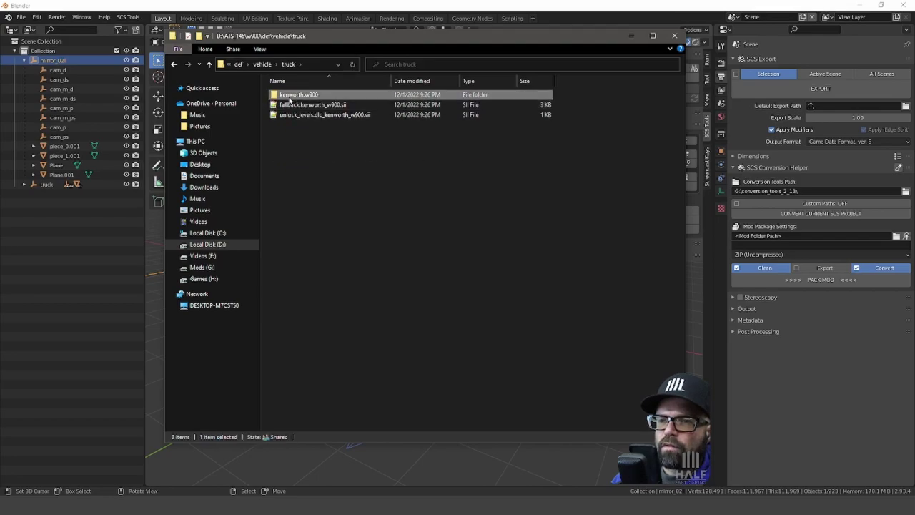
double_click(290, 95)
double_click(290, 97)
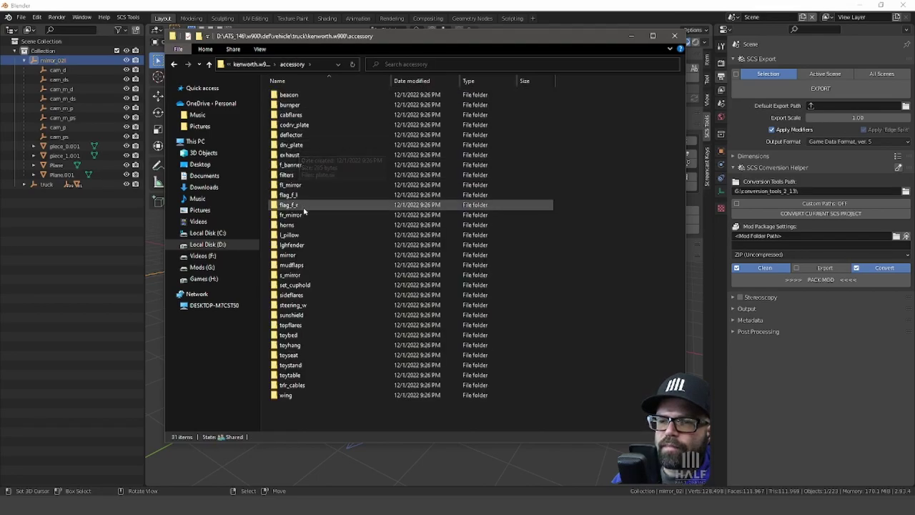
double_click(307, 255)
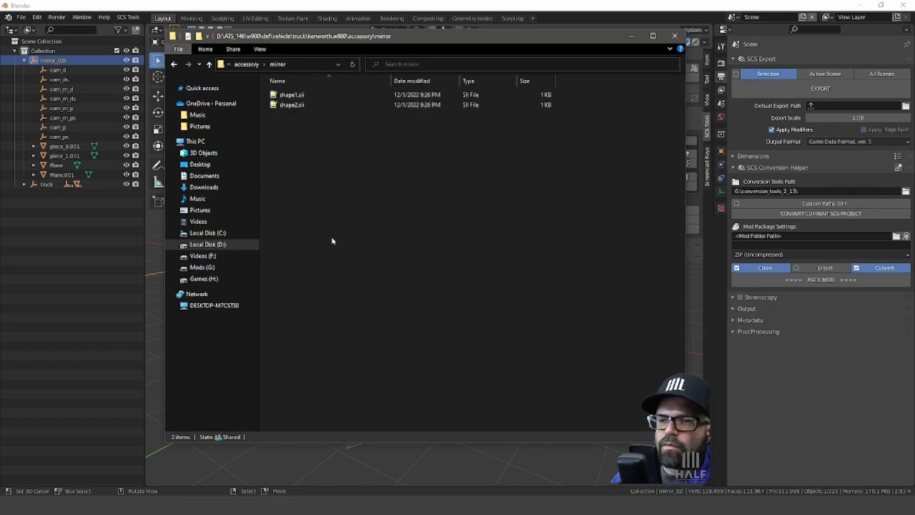
Step: Review the contents of shape1.sii and shape2.sii in Notepad++
click(299, 105)
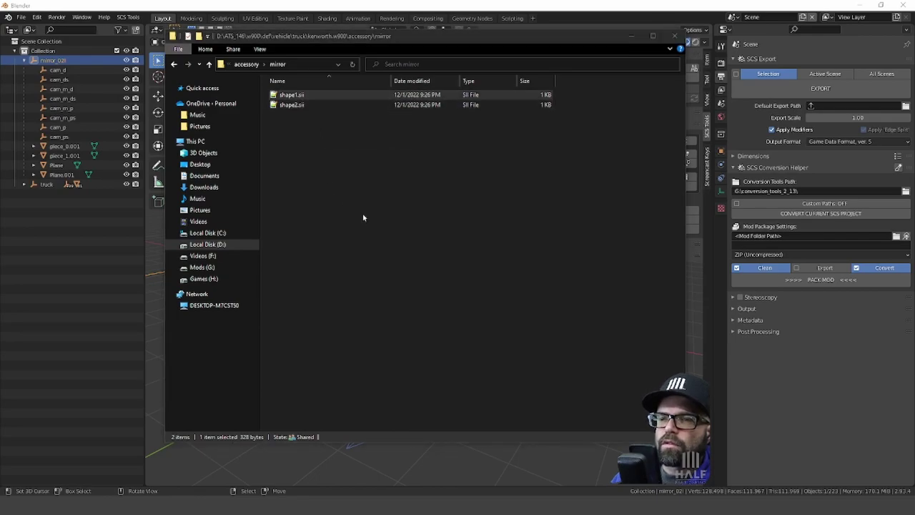
double_click(372, 95)
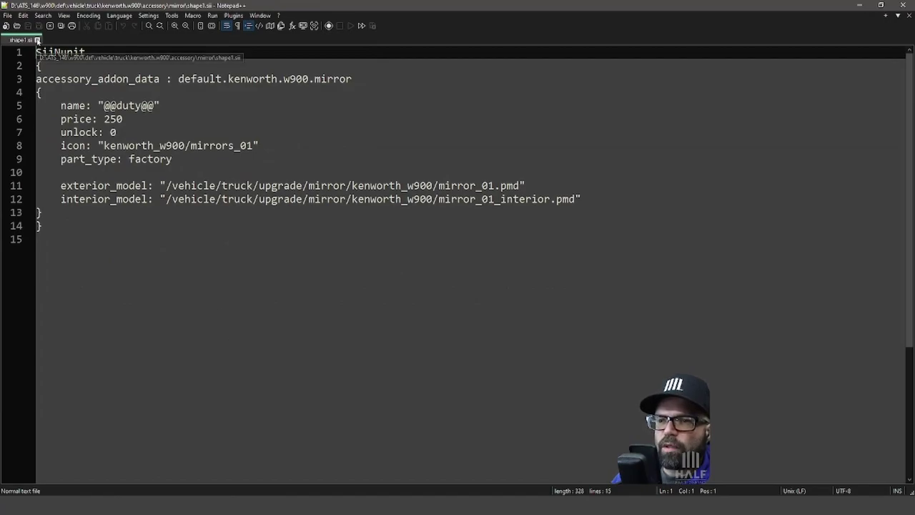
click(34, 40)
click(859, 5)
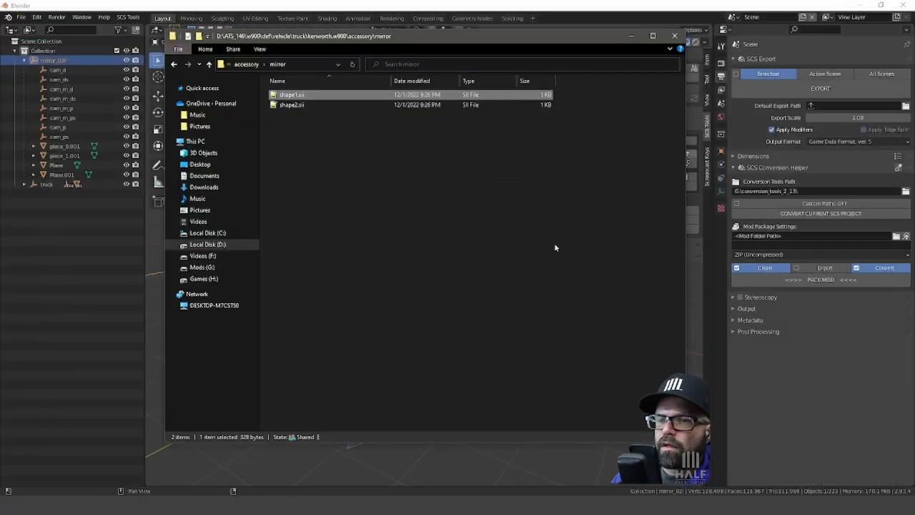
double_click(290, 105)
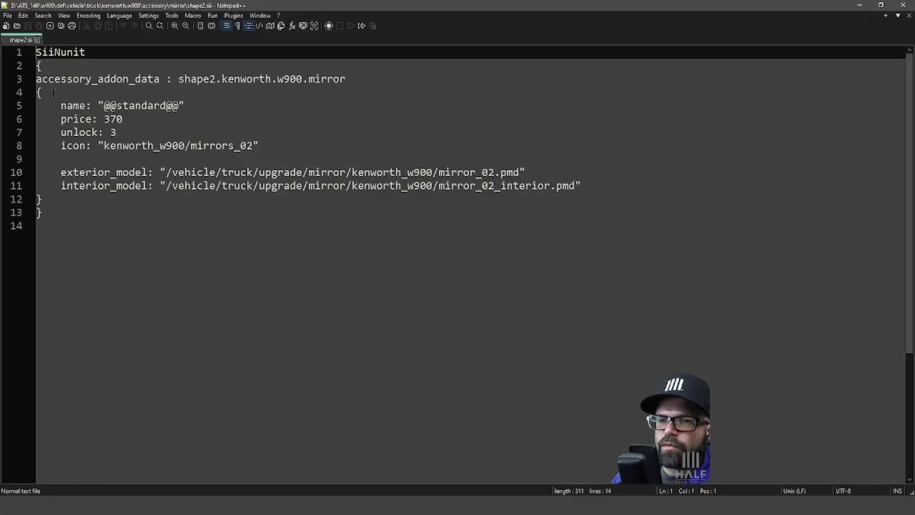
click(859, 6)
Step: Copy shape2.sii to the clipboard
right_click(284, 108)
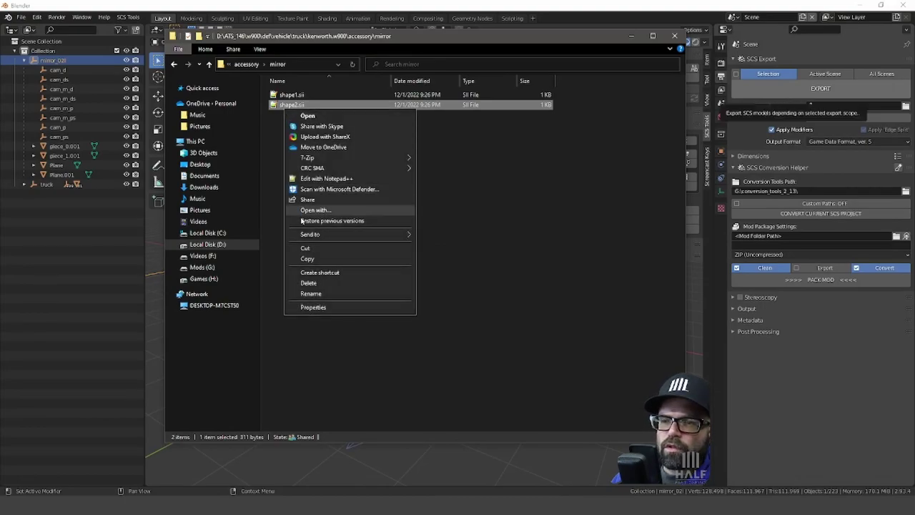
click(307, 259)
right_click(286, 143)
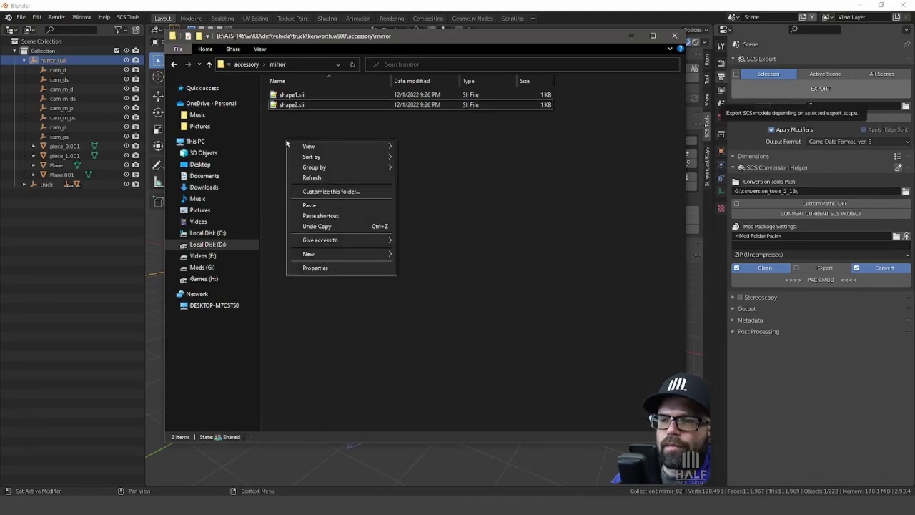
click(467, 173)
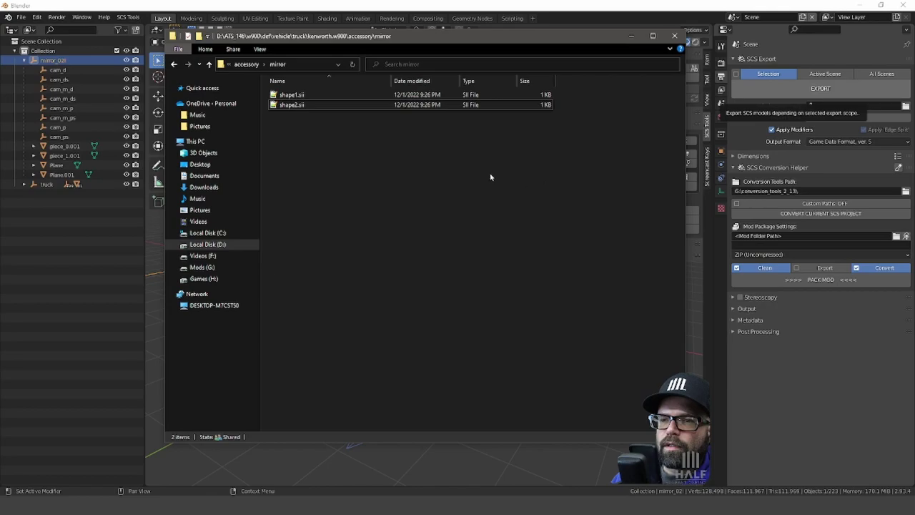
mouse_move(208, 268)
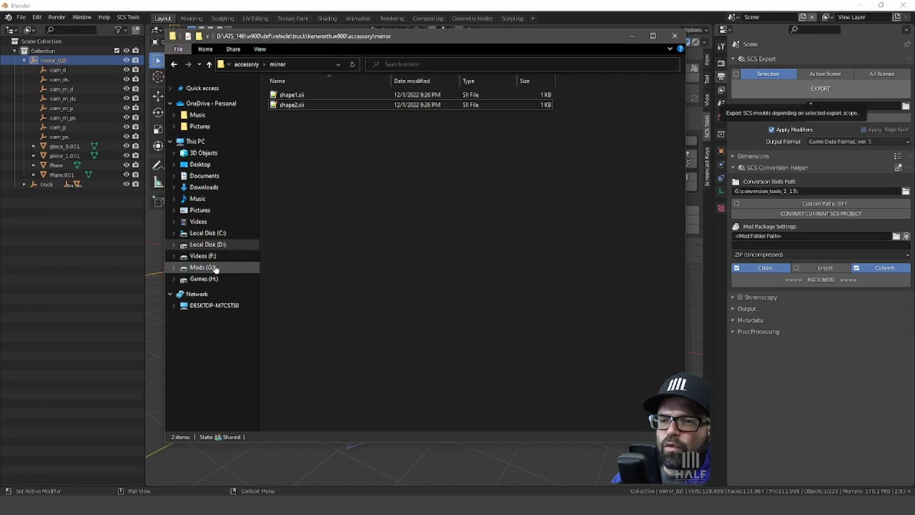
Step: Create a def folder inside G:\test\w900.doorlogo
click(203, 267)
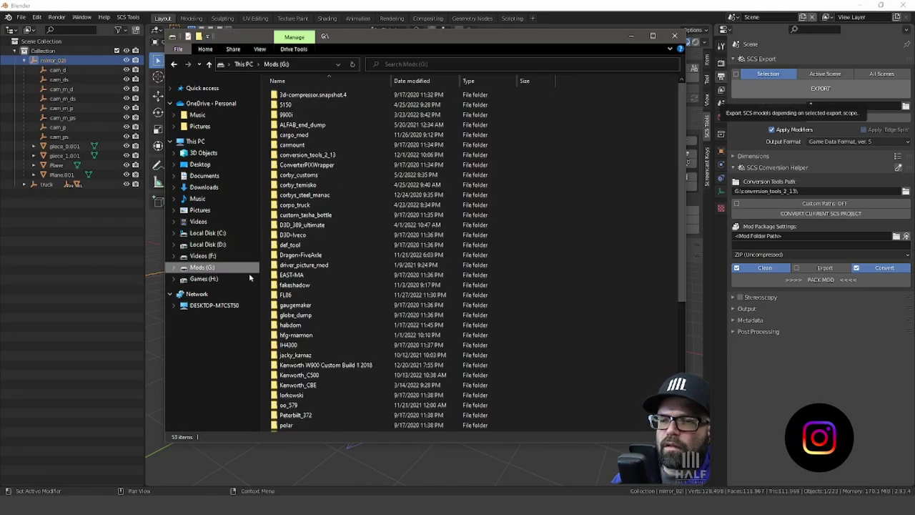
scroll(361, 313, down, 2)
scroll(361, 313, down, 2)
scroll(309, 363, down, 2)
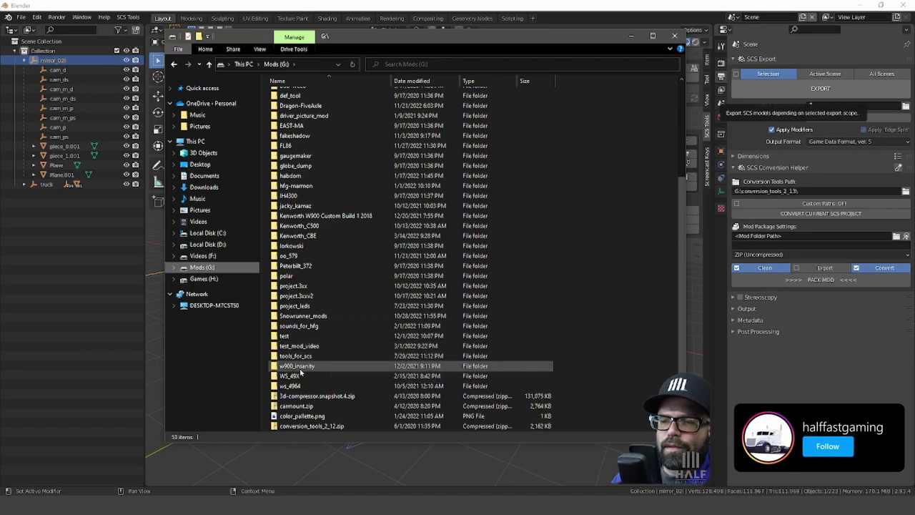
double_click(294, 336)
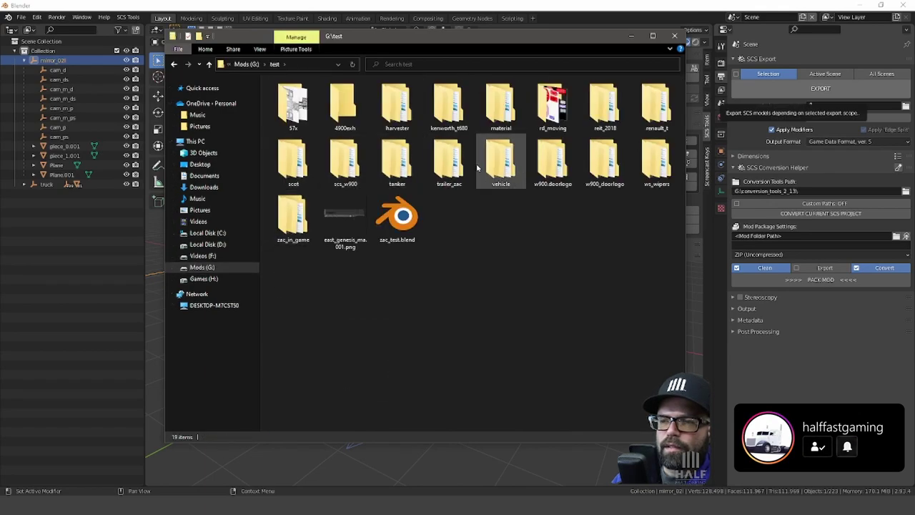
double_click(553, 161)
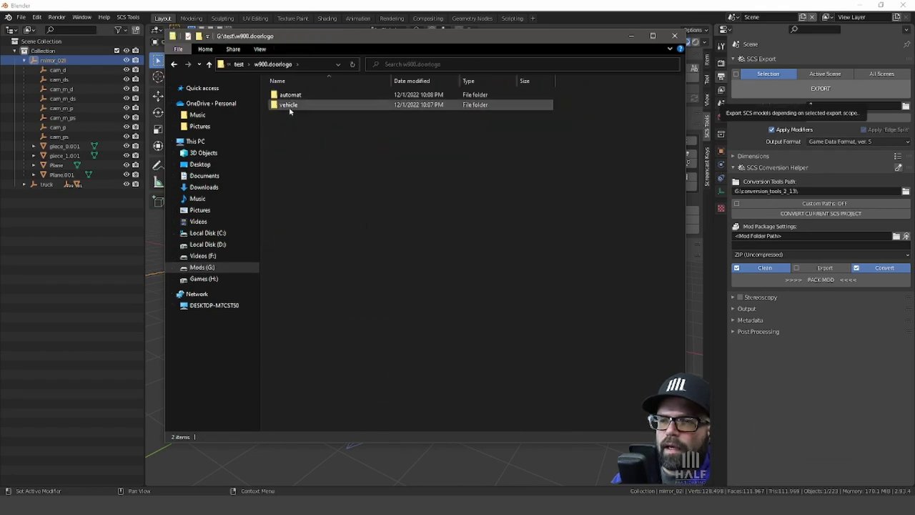
right_click(299, 164)
mouse_move(322, 278)
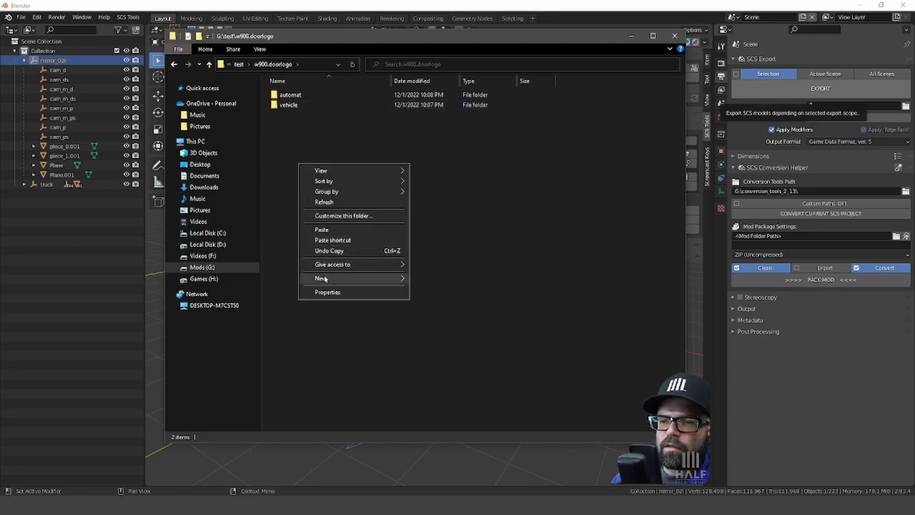
click(445, 280)
text(def)
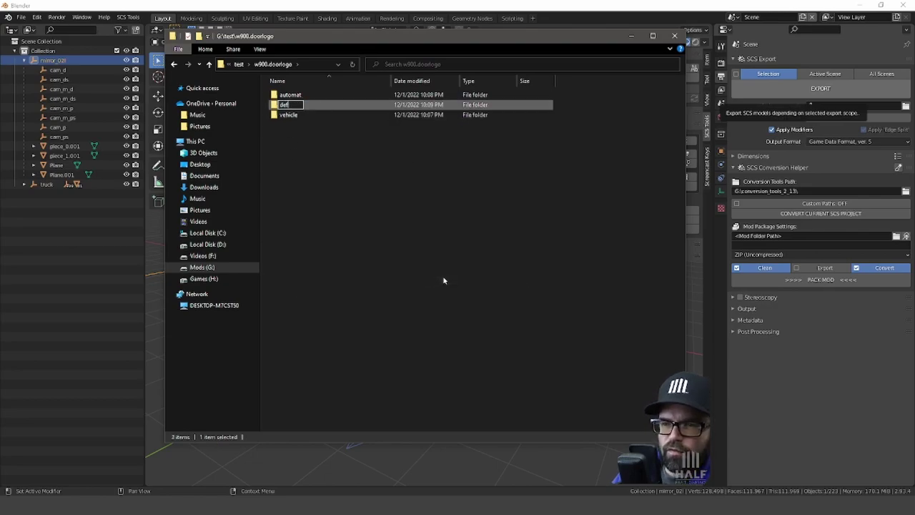
key(Return)
Step: Create nested vehicle and truck folders inside def
double_click(288, 106)
right_click(288, 108)
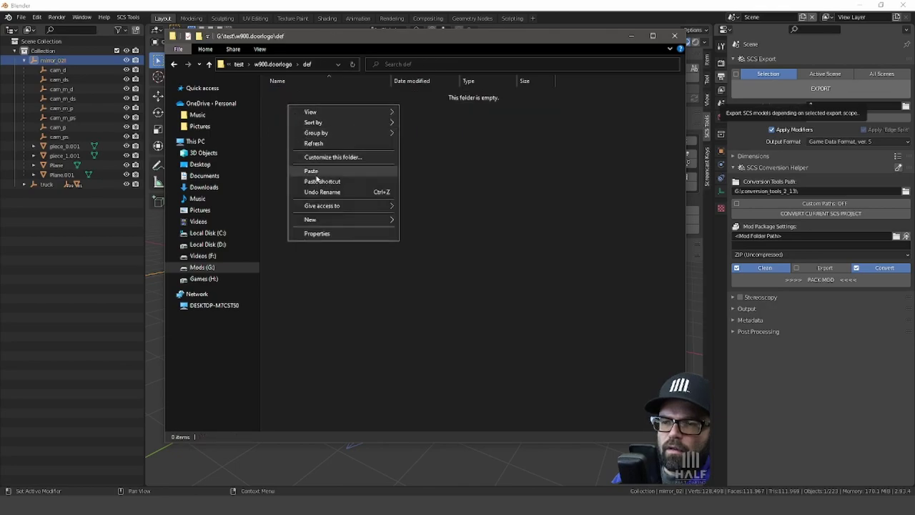
click(441, 220)
text(vehicle)
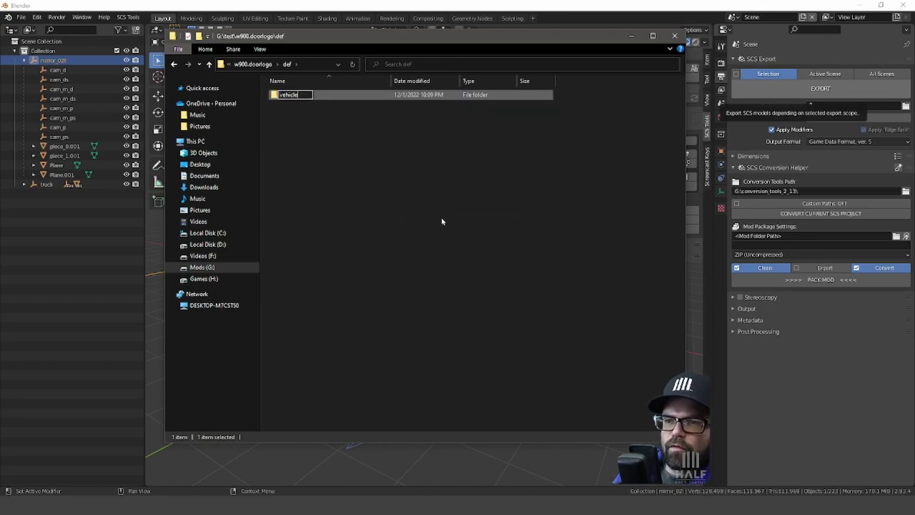
key(Return)
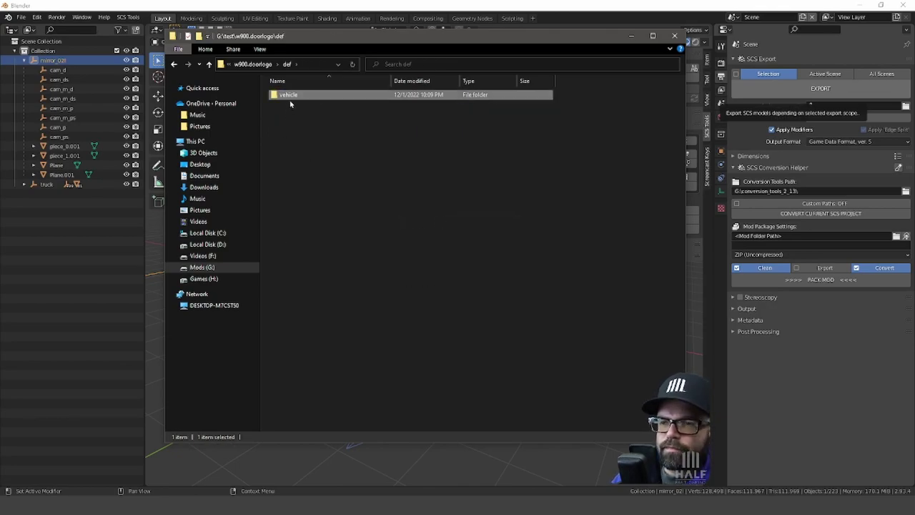
double_click(291, 102)
right_click(293, 101)
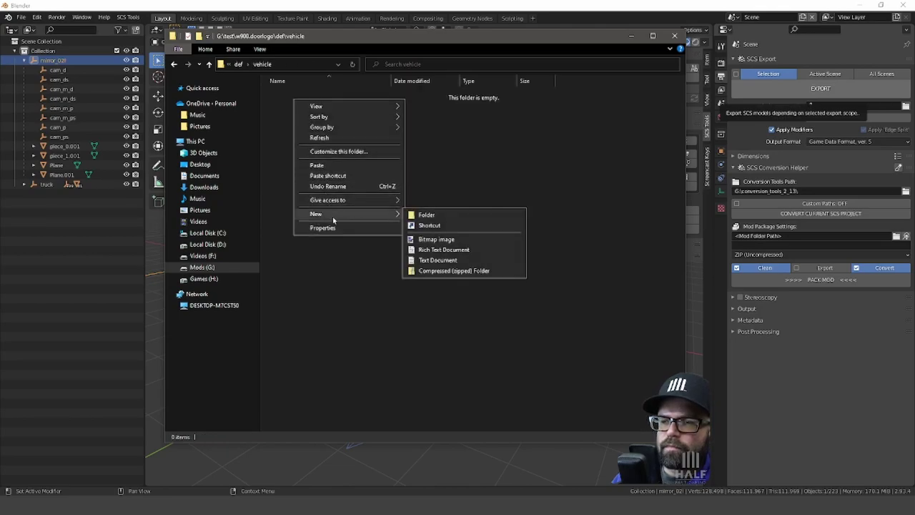
click(432, 216)
text(truck)
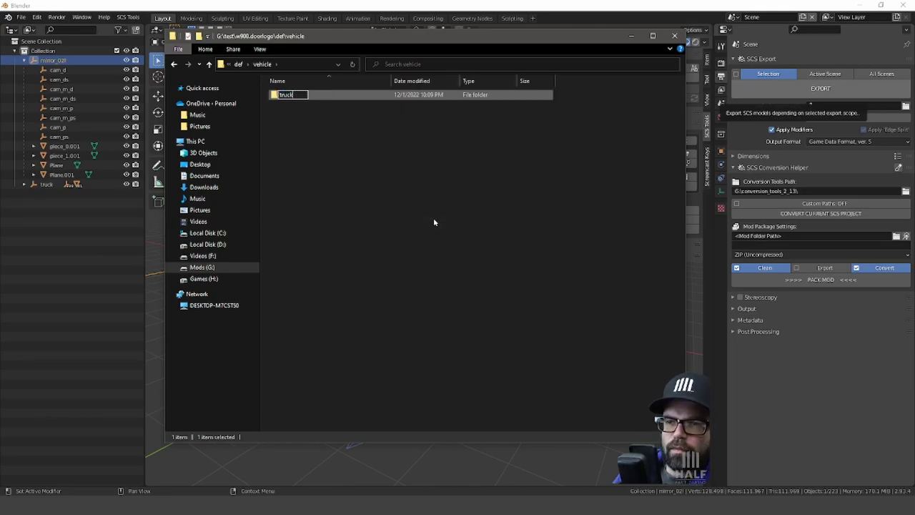
key(Return)
Step: Add an upgrade folder inside truck with a mirror subfolder
double_click(282, 95)
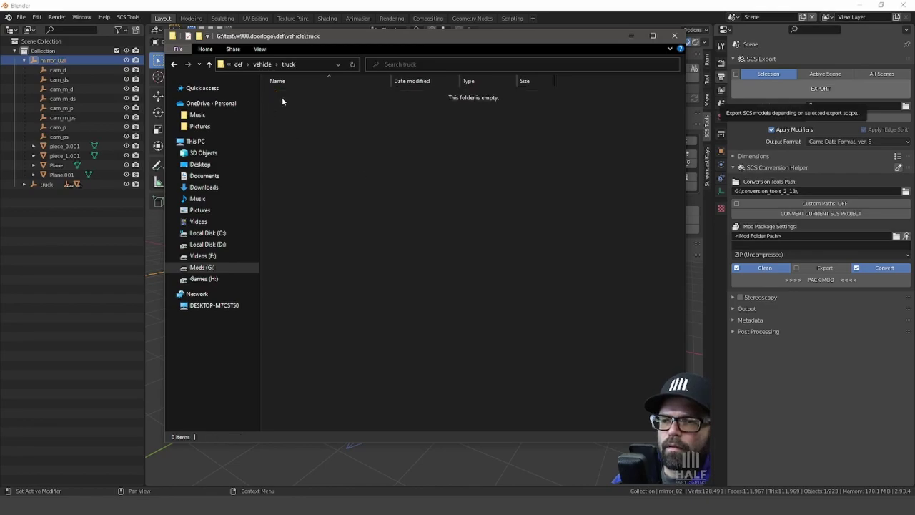
right_click(286, 108)
mouse_move(308, 219)
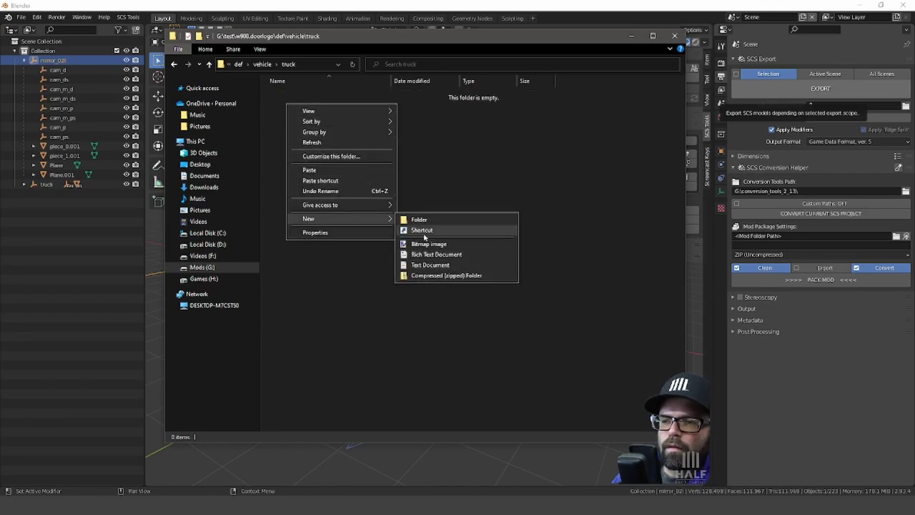
click(425, 221)
text(upgrade)
key(Return)
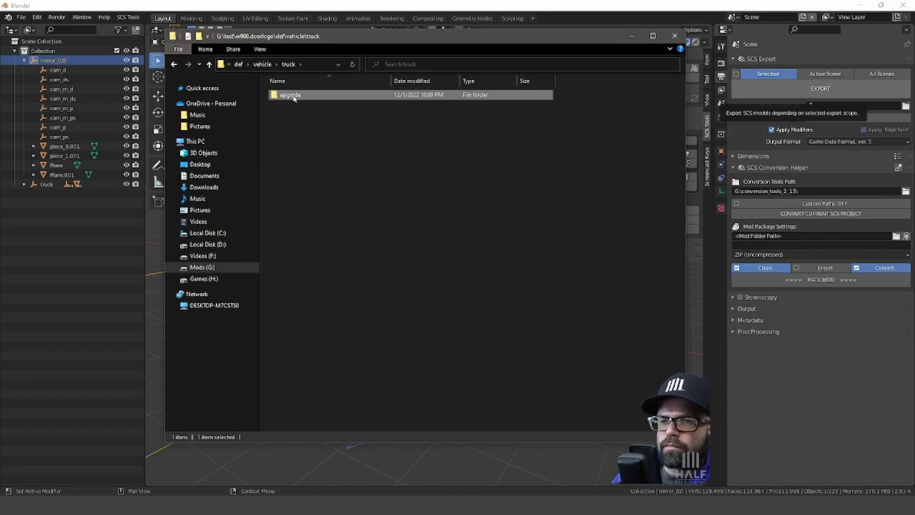
double_click(293, 98)
right_click(300, 109)
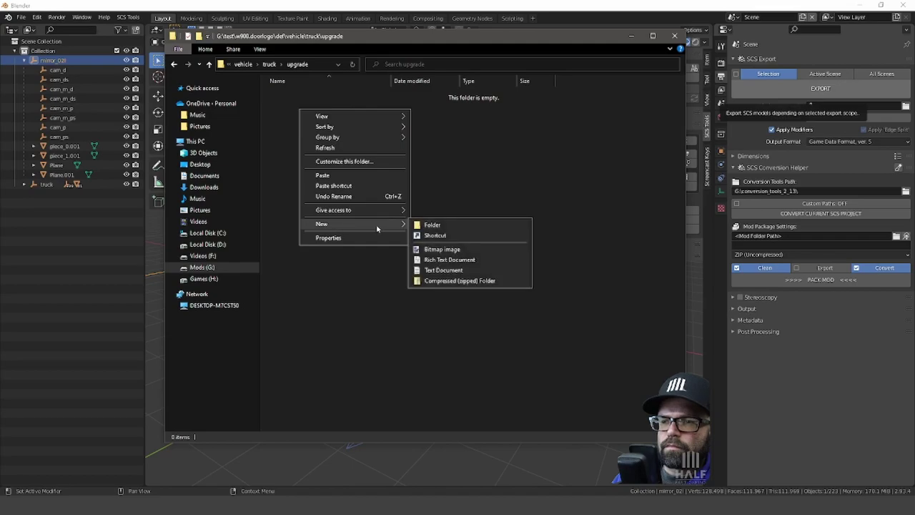
click(433, 225)
text(mirror)
key(Return)
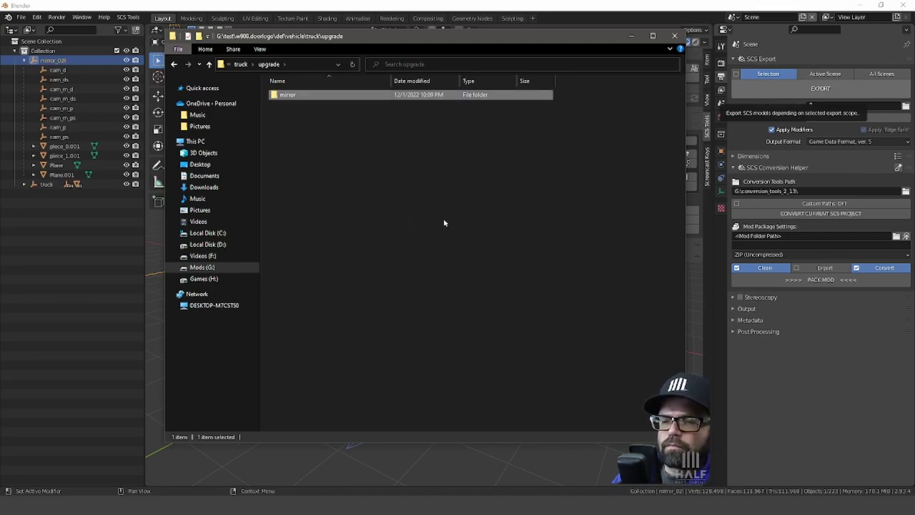
Step: Browse the extracted D:\ATS_146\w900 definitions down to kenworth.w900\accessory
click(216, 246)
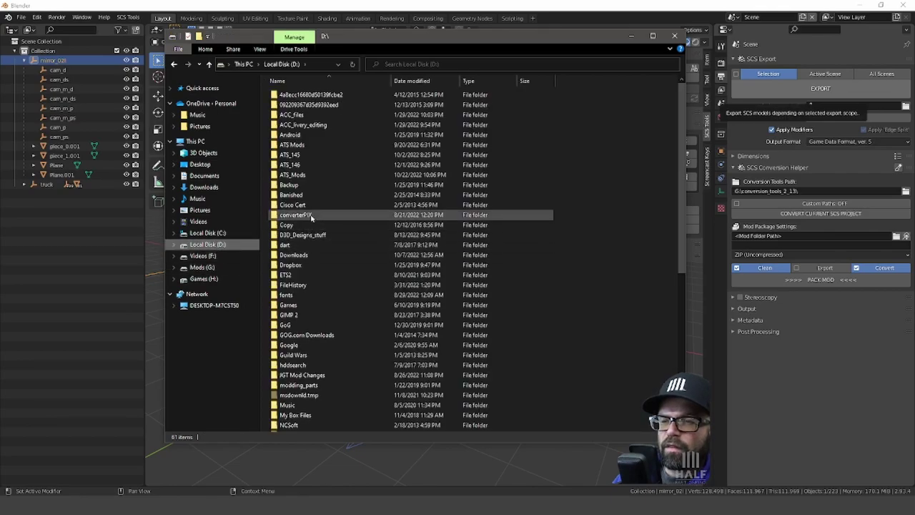
double_click(299, 166)
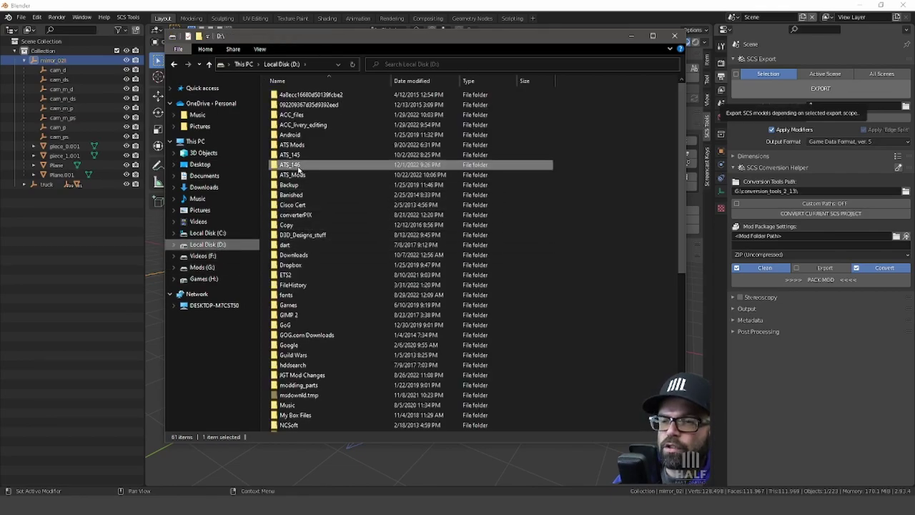
double_click(287, 105)
double_click(288, 105)
double_click(293, 105)
double_click(300, 105)
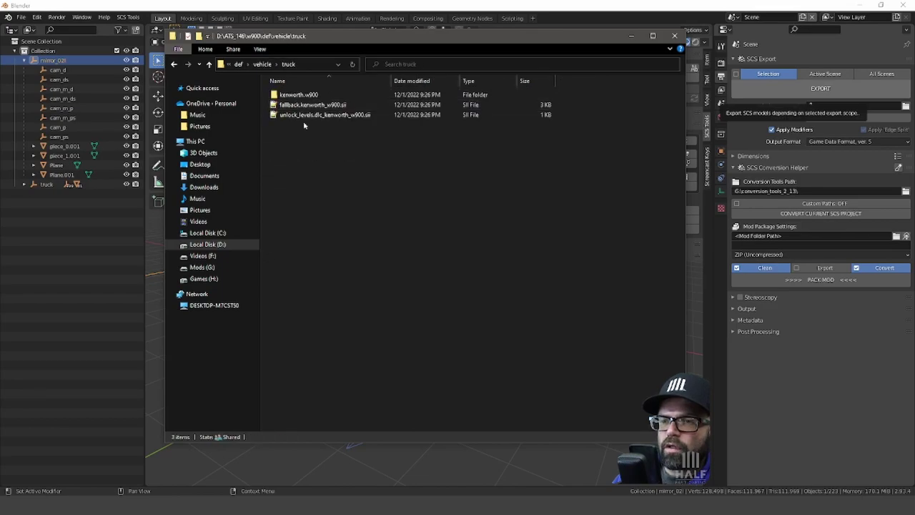
key(BackSpace)
double_click(294, 105)
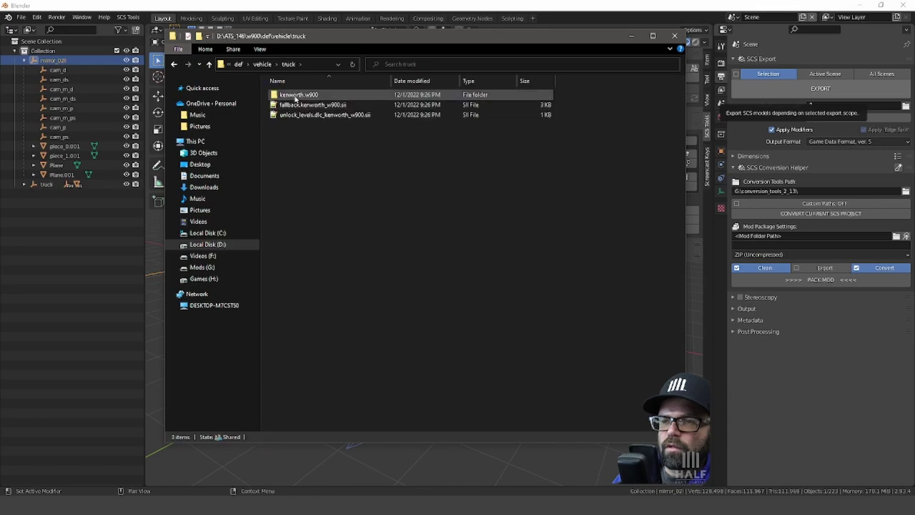
double_click(295, 97)
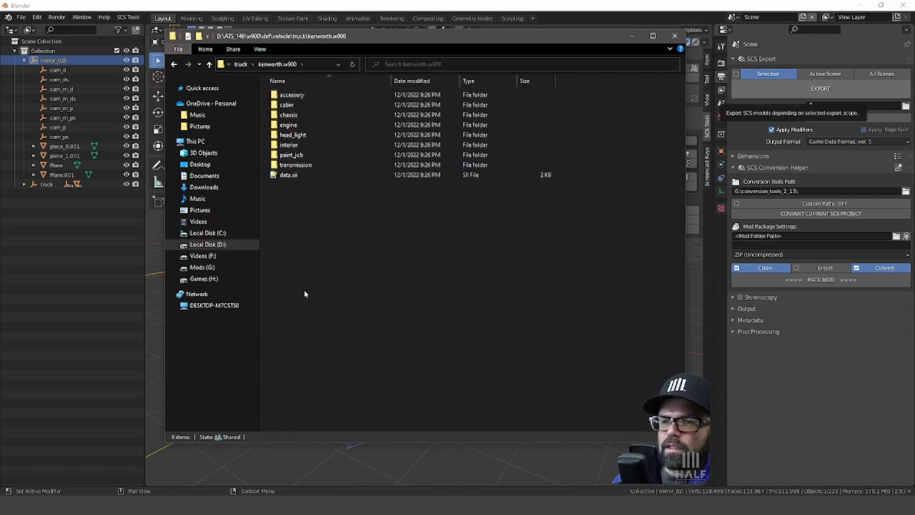
double_click(291, 95)
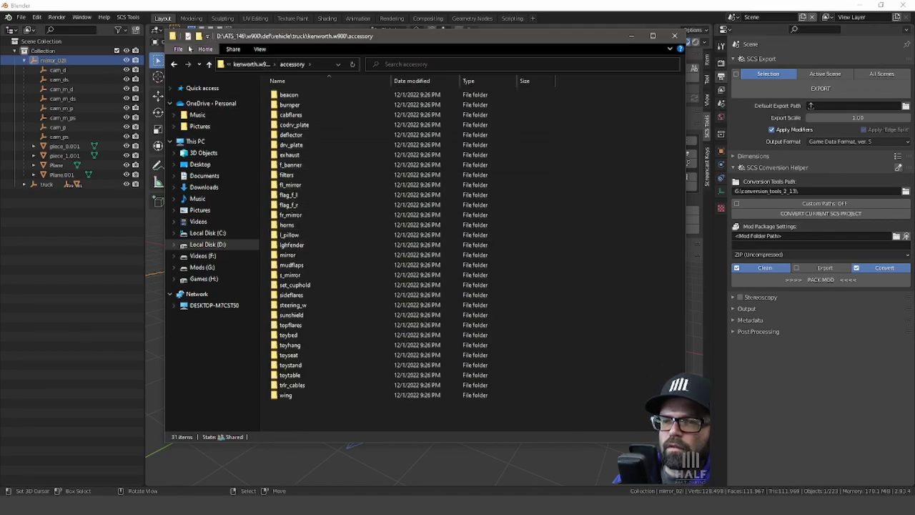
Step: Go to Mods (G:) and open test\w900.doorlogo
click(219, 266)
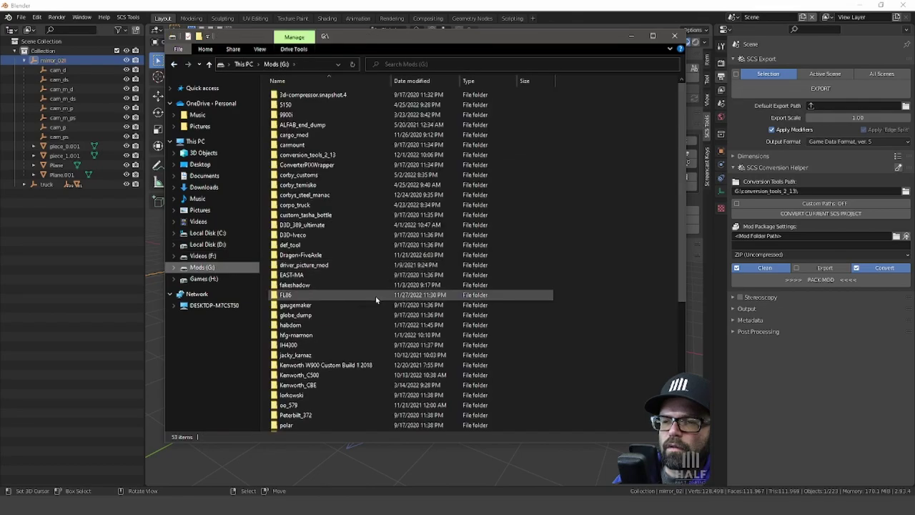
scroll(372, 300, down, 3)
scroll(332, 347, down, 3)
scroll(325, 350, down, 2)
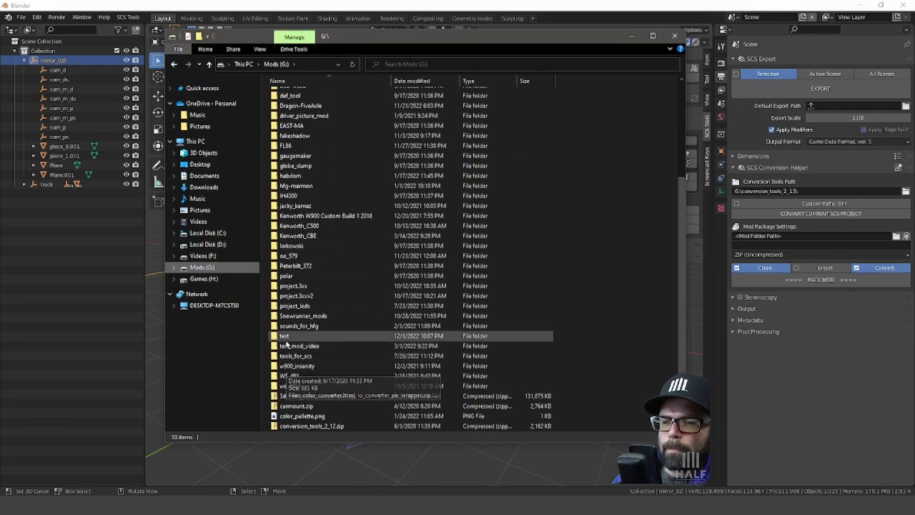
double_click(315, 339)
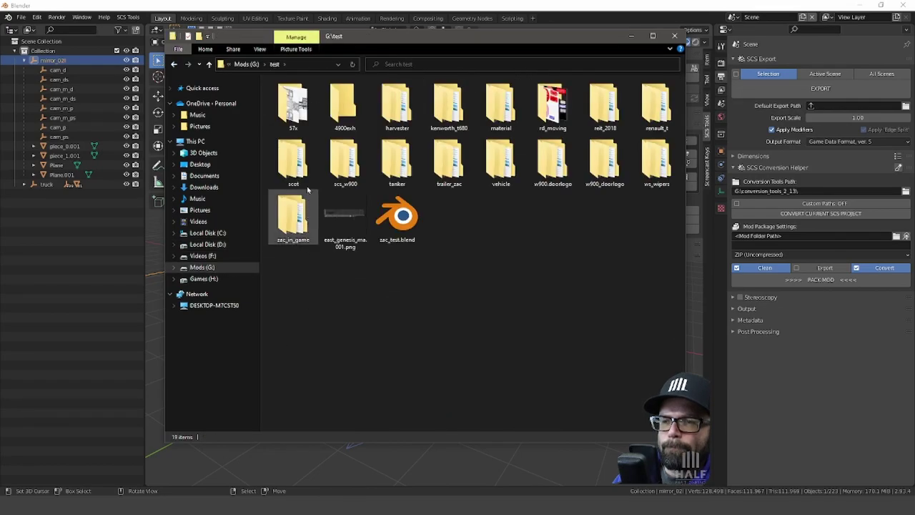
double_click(555, 165)
Step: Rename the mod's upgrade folder to kenworth.w900 and its mirror subfolder to accessory
double_click(286, 105)
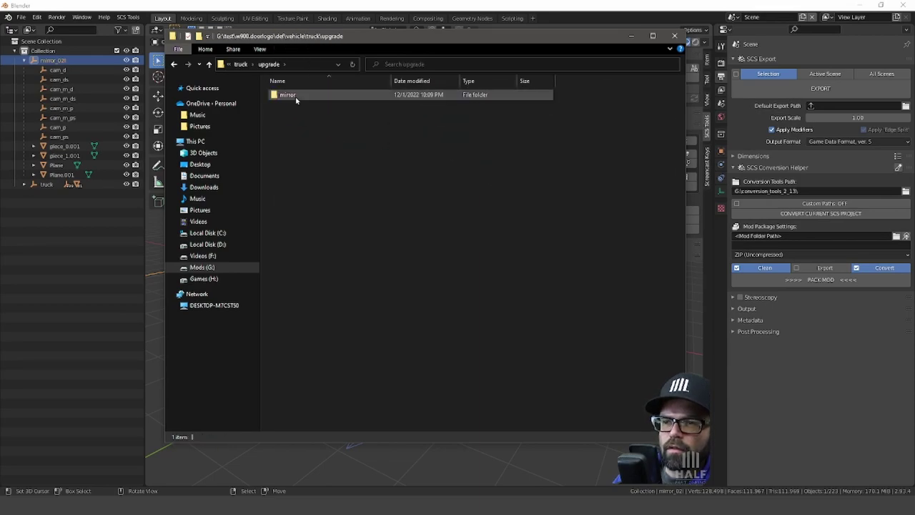
key(BackSpace)
click(296, 100)
text(kenworth.w900)
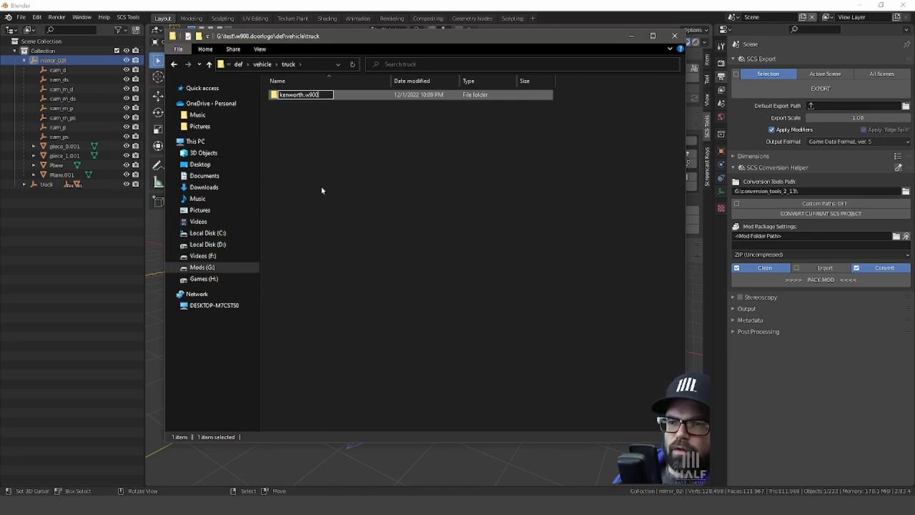
key(Return)
double_click(296, 100)
click(291, 97)
key(F2)
text(accessory)
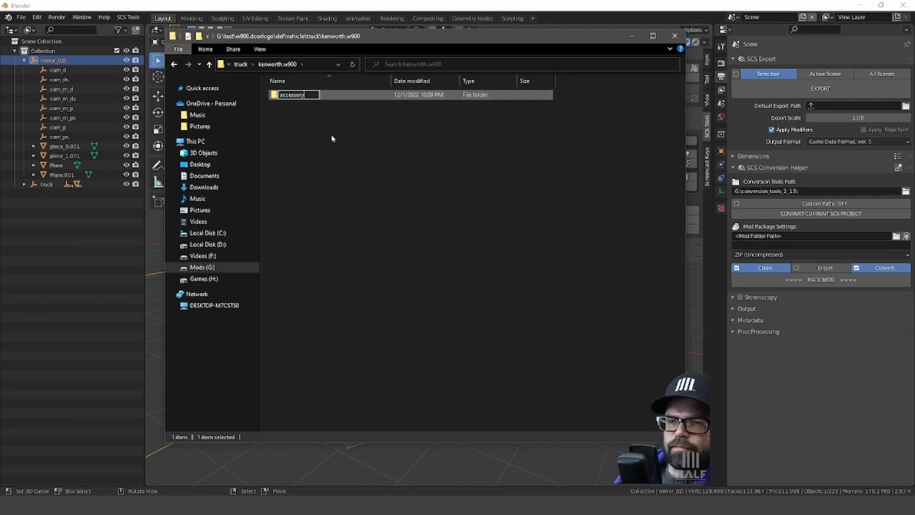
key(Return)
Step: Create a new 'mirror' folder inside accessory
double_click(296, 98)
right_click(296, 98)
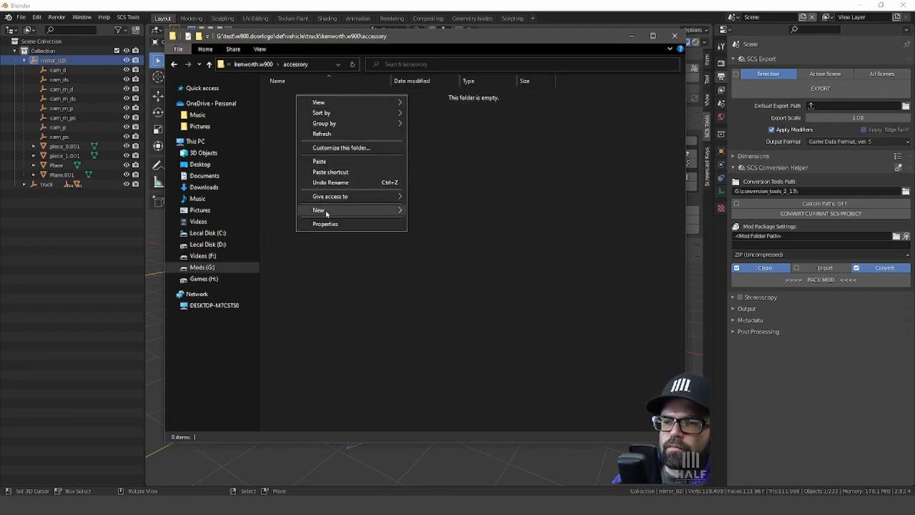
click(422, 214)
text(mirr)
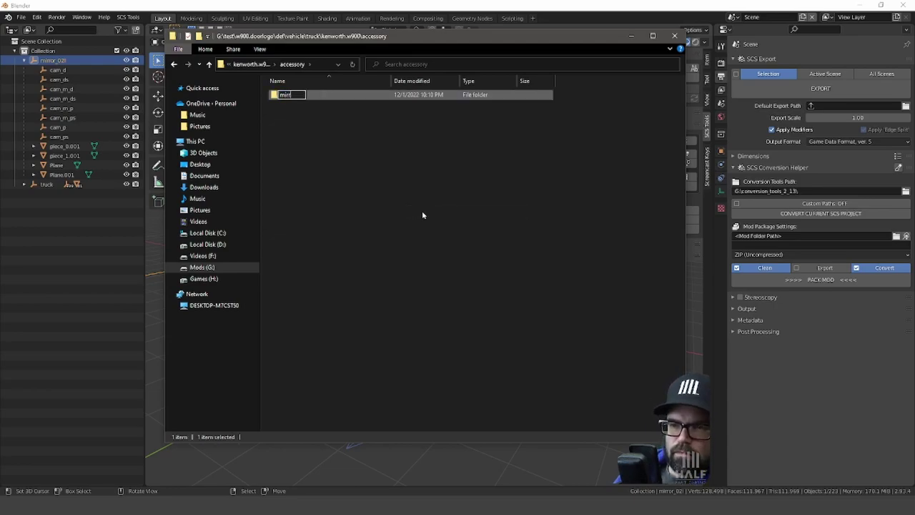
text(or)
key(Return)
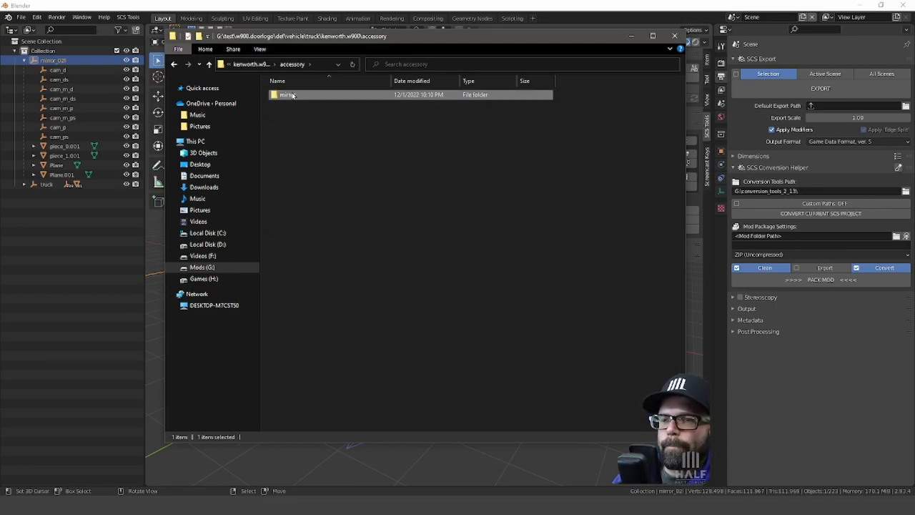
Step: Paste shape2.sii into the mirror folder and rename it shape2l.sii
double_click(292, 94)
right_click(294, 94)
click(336, 160)
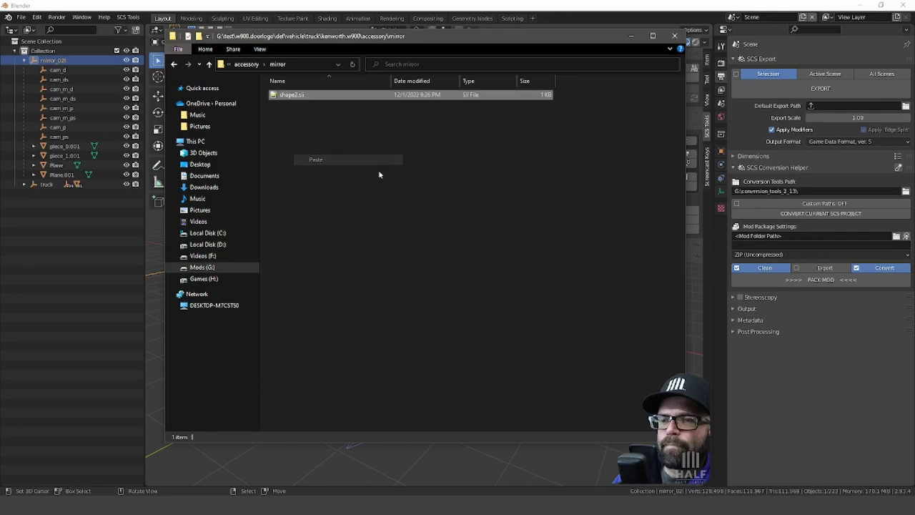
click(300, 97)
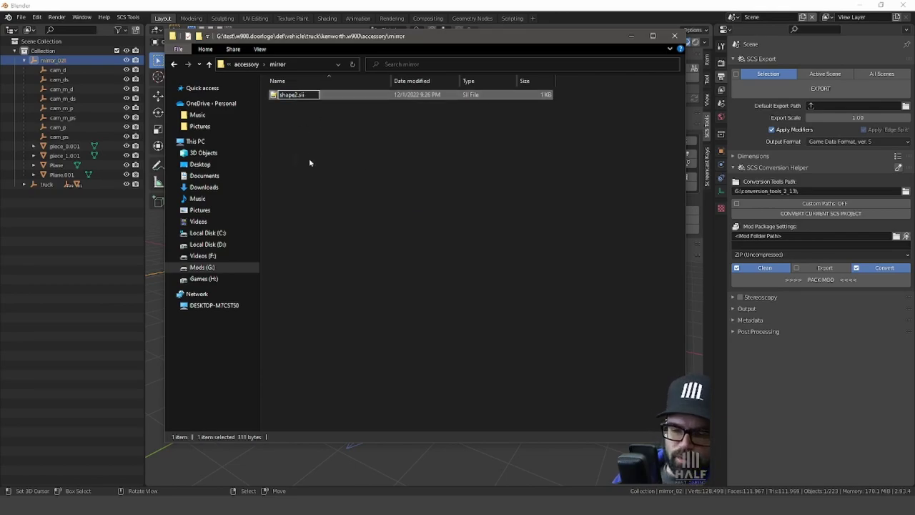
text(shape2l)
key(Return)
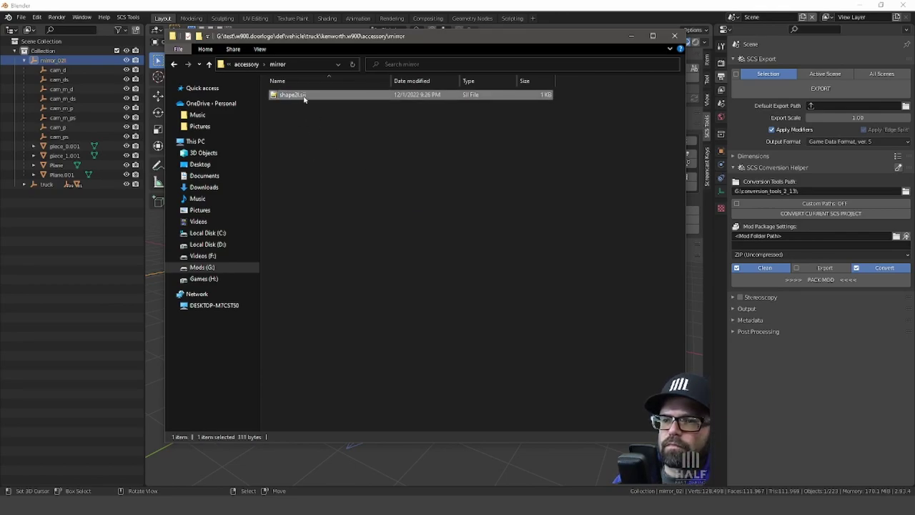
Step: In shape2l.sii, rename the unit to shape2l and append ' with Logo' to its name
double_click(303, 96)
click(217, 78)
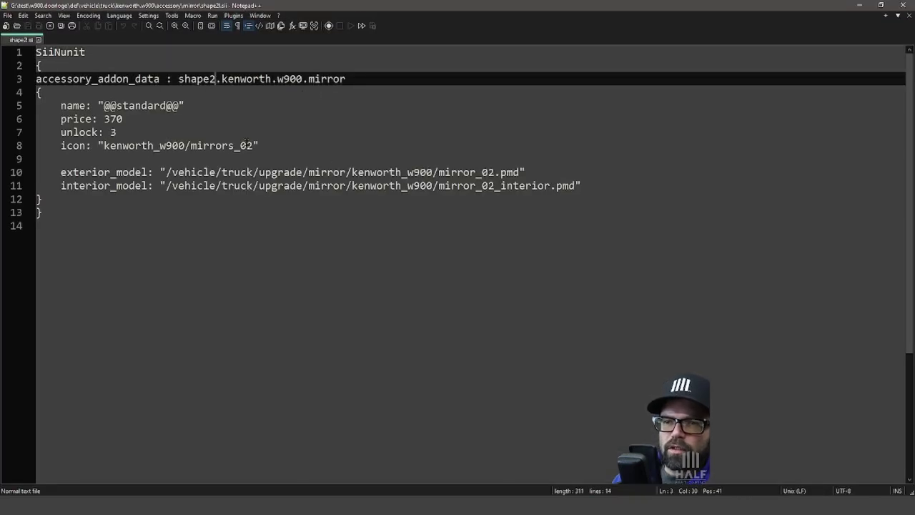
text(l)
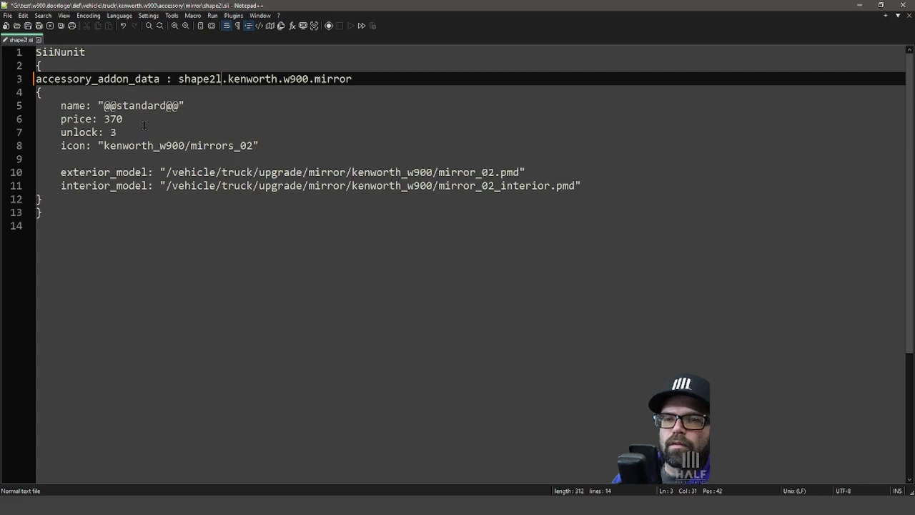
click(178, 105)
text(w)
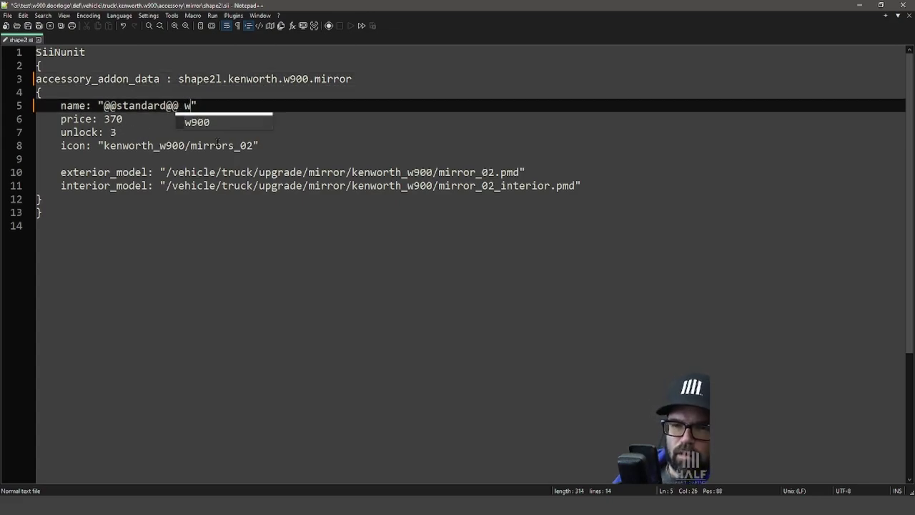
text(ith Logo)
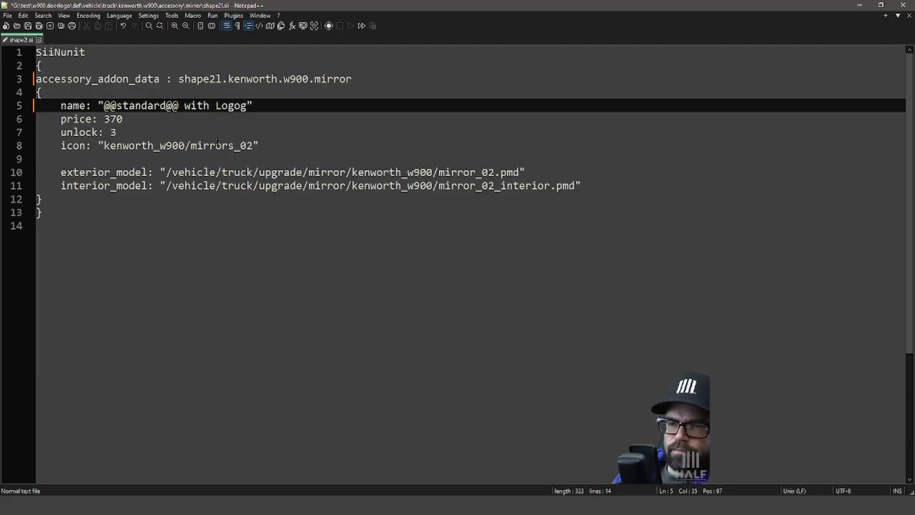
click(220, 147)
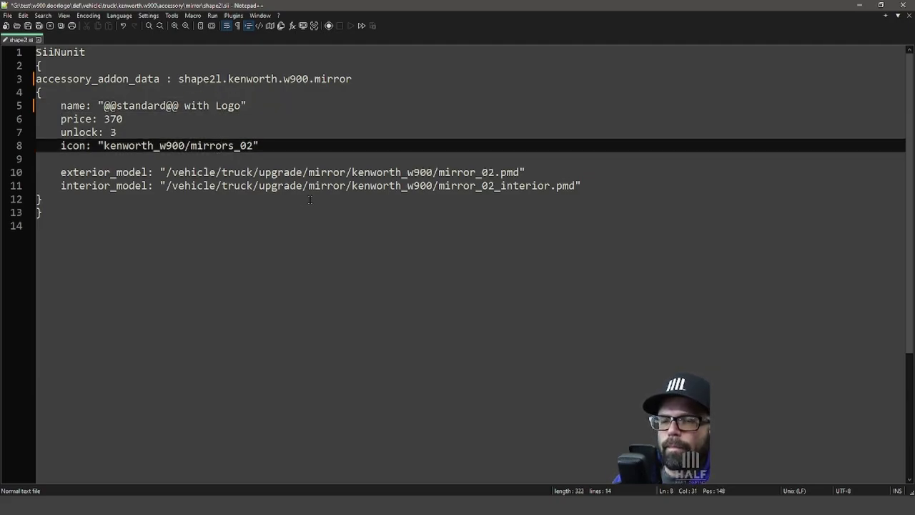
Step: Point the exterior model to mirror_02l.pmd, then save and close the file
click(496, 172)
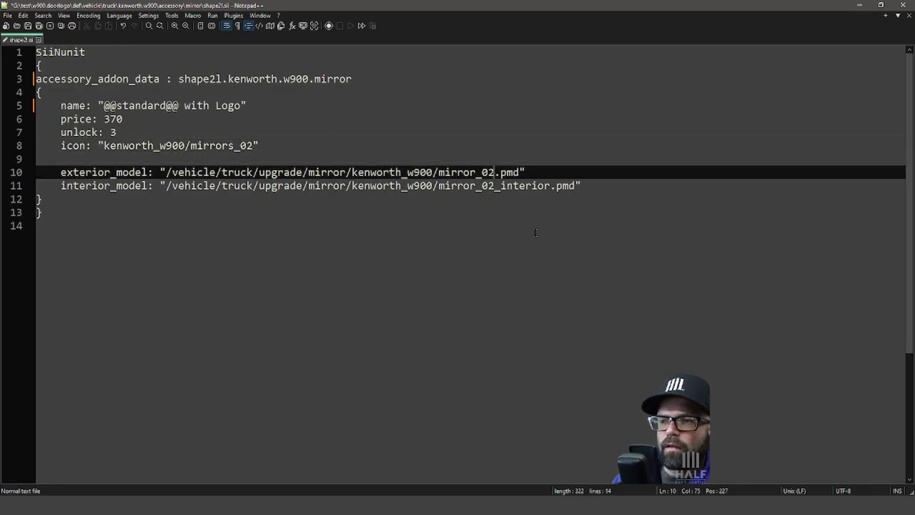
text(l)
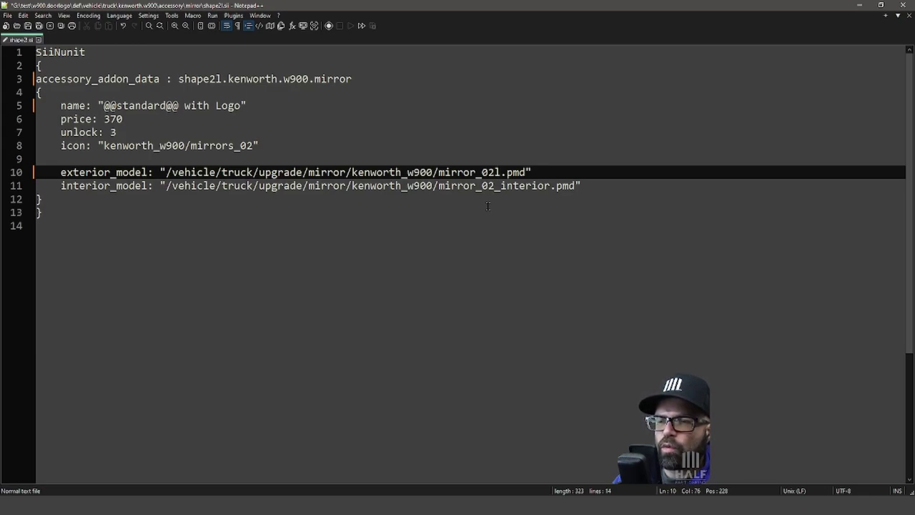
click(35, 27)
click(38, 40)
click(859, 5)
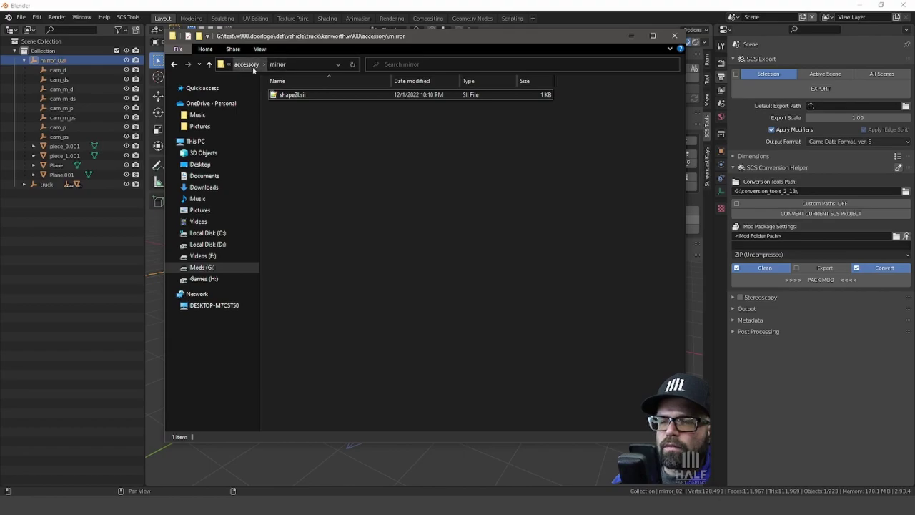
Step: Check the original extracted mirror folder under D:\ATS_146\w900 kenworth.w900\accessory
click(207, 244)
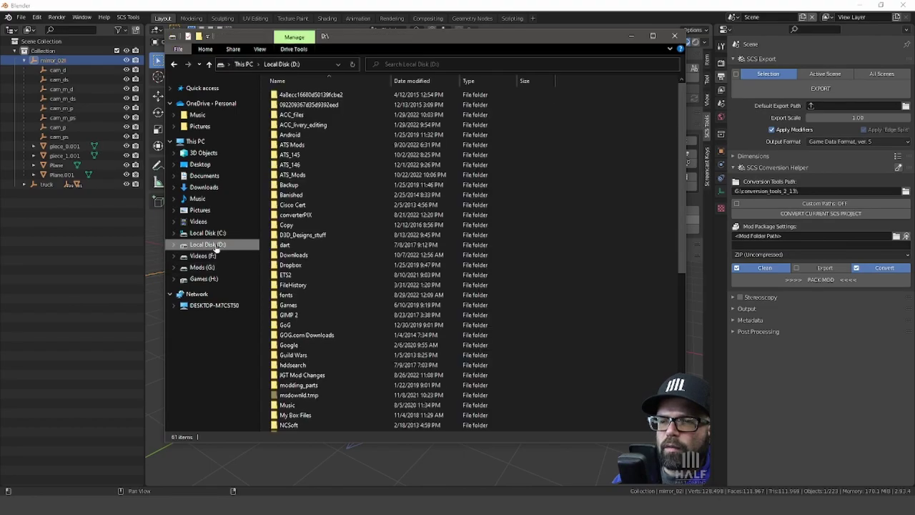
click(293, 166)
double_click(293, 166)
double_click(286, 104)
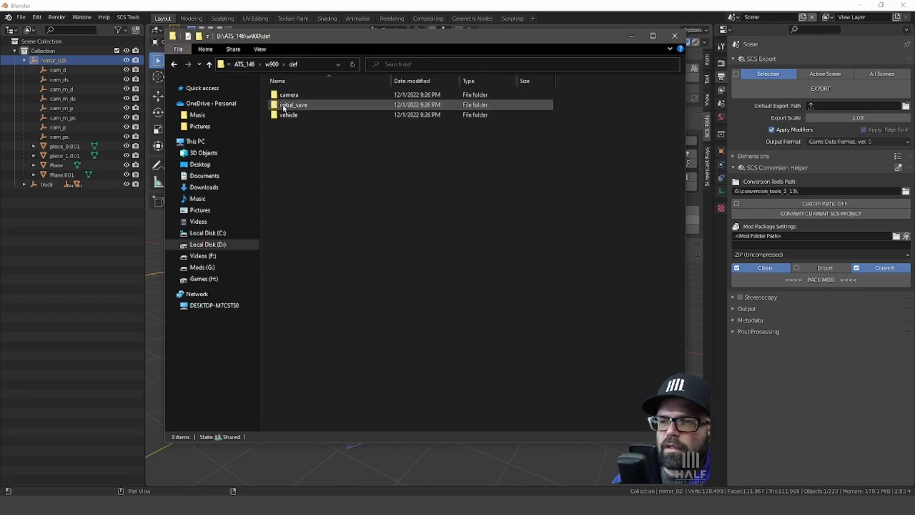
double_click(287, 113)
double_click(292, 104)
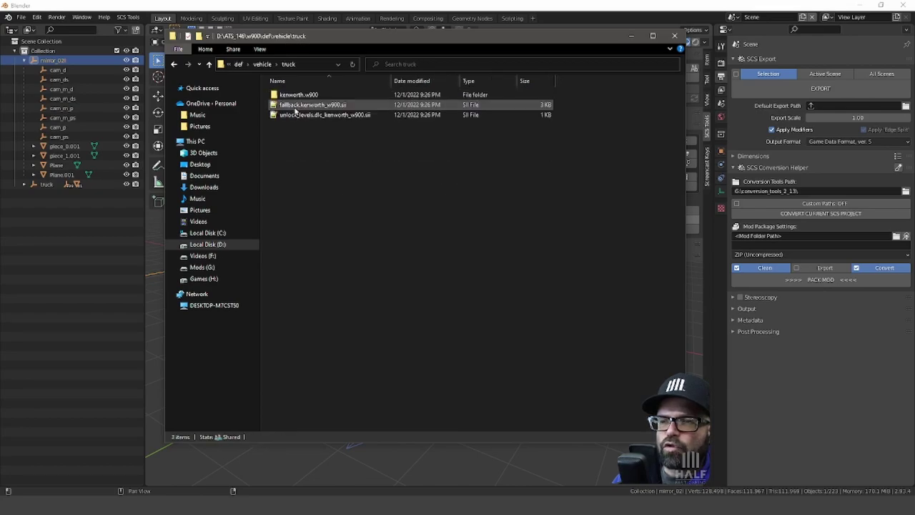
double_click(296, 98)
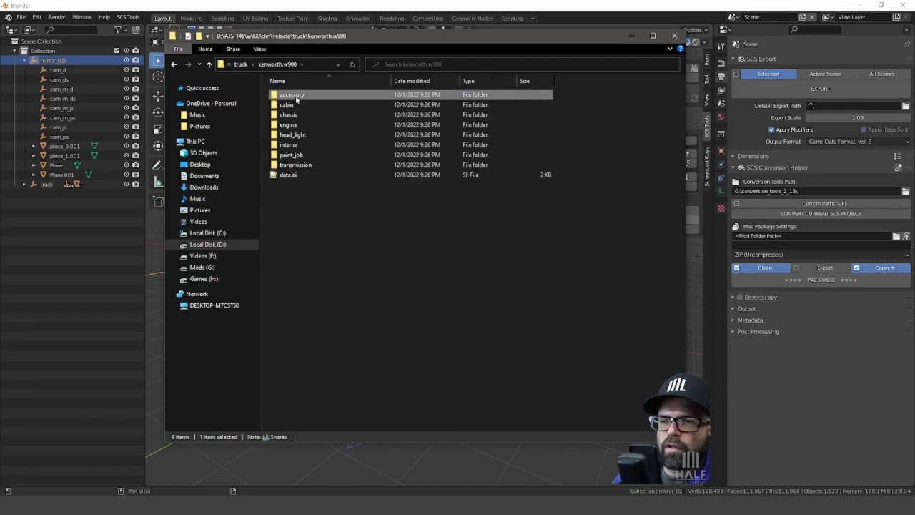
double_click(296, 98)
double_click(288, 255)
click(249, 64)
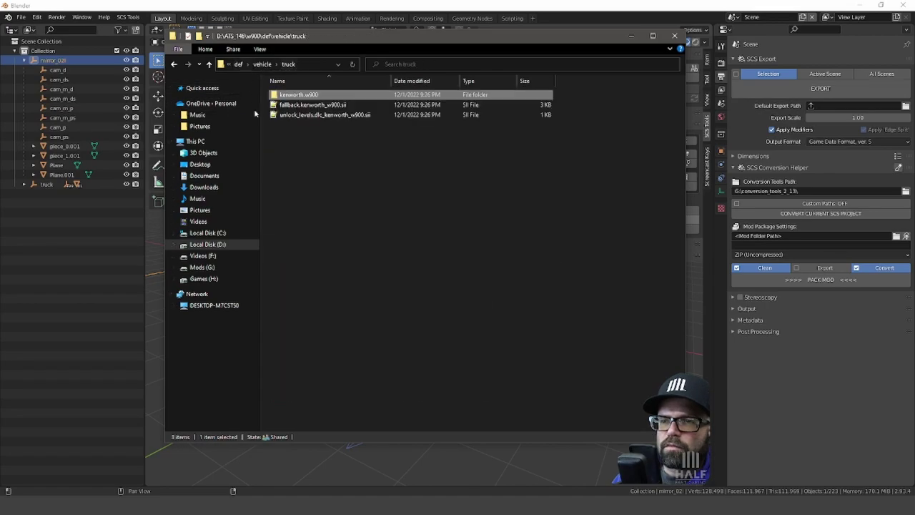
click(239, 65)
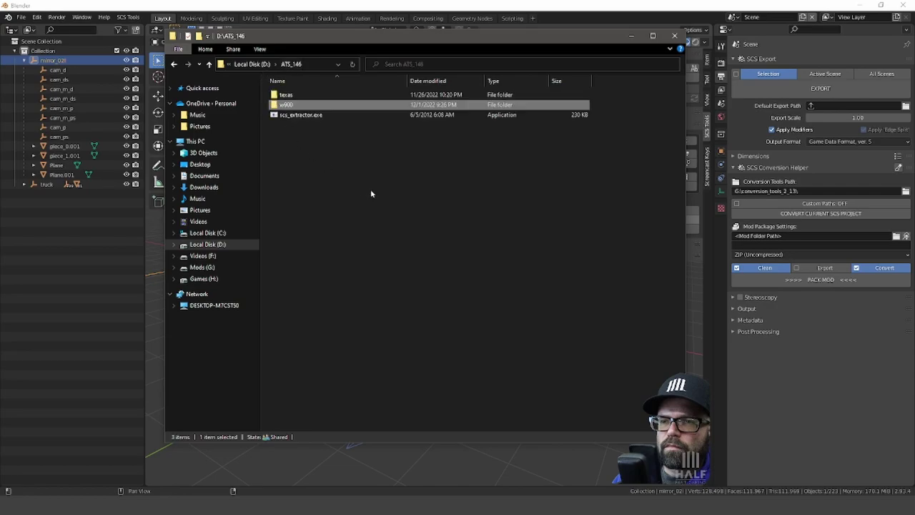
Step: Open G:\test\w900.doorlogo and select the automat, def and vehicle folders
click(208, 267)
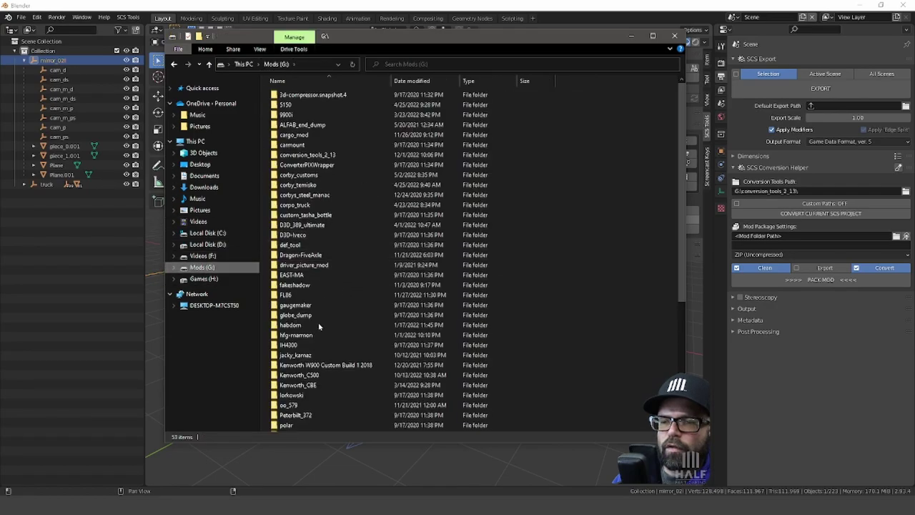
scroll(315, 336, down, 5)
double_click(286, 336)
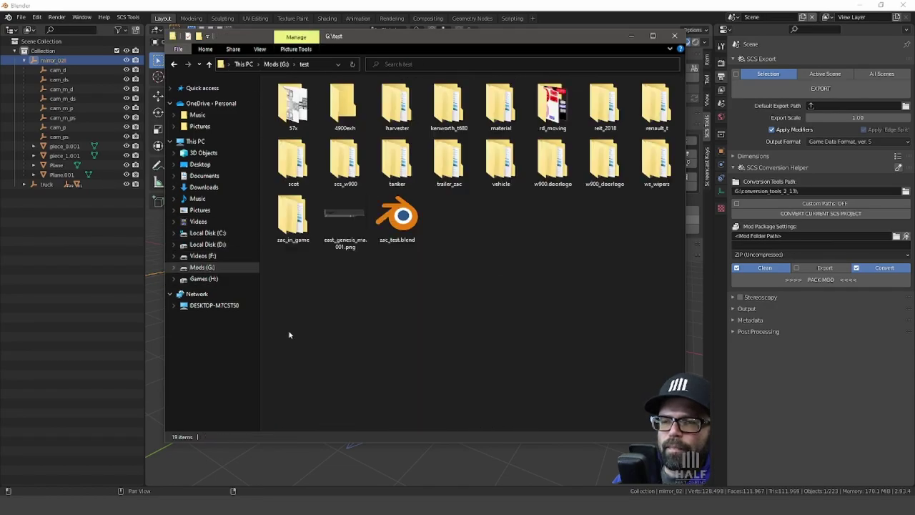
double_click(553, 164)
drag(326, 150, 285, 96)
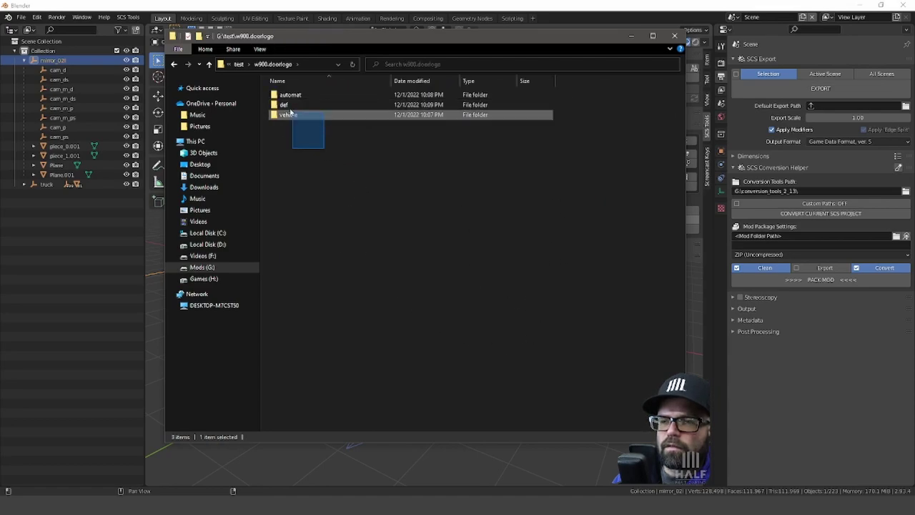
Step: Compress the three folders into w900.doorlogo.zip and rename it to w900.doorlogo.scs
right_click(285, 98)
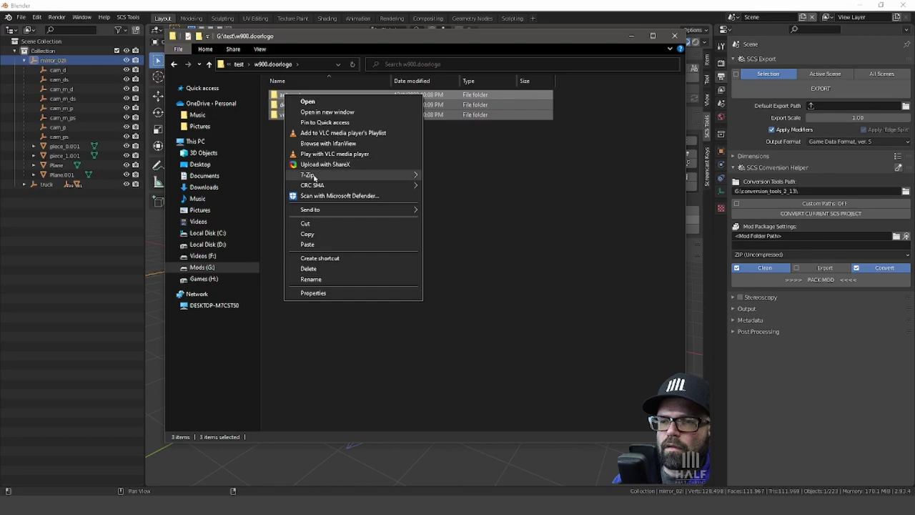
mouse_move(308, 174)
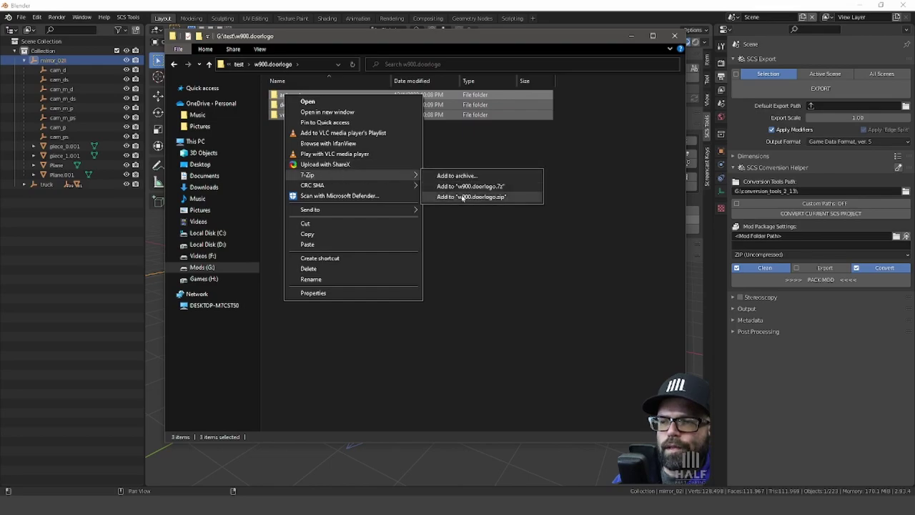
click(472, 196)
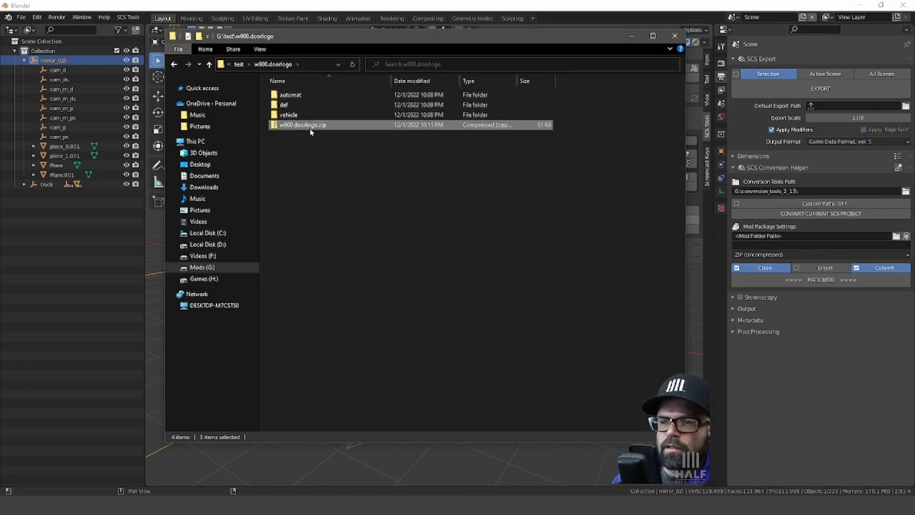
click(311, 126)
click(322, 125)
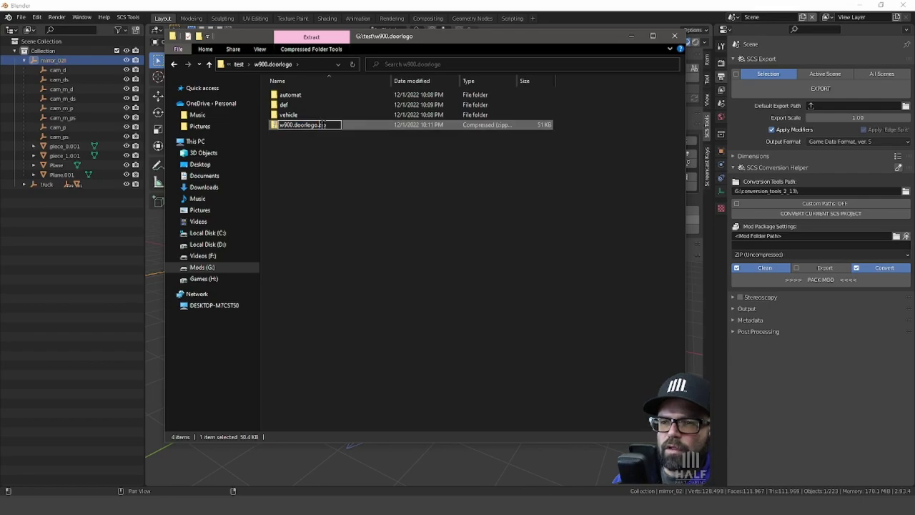
text(scs)
key(Return)
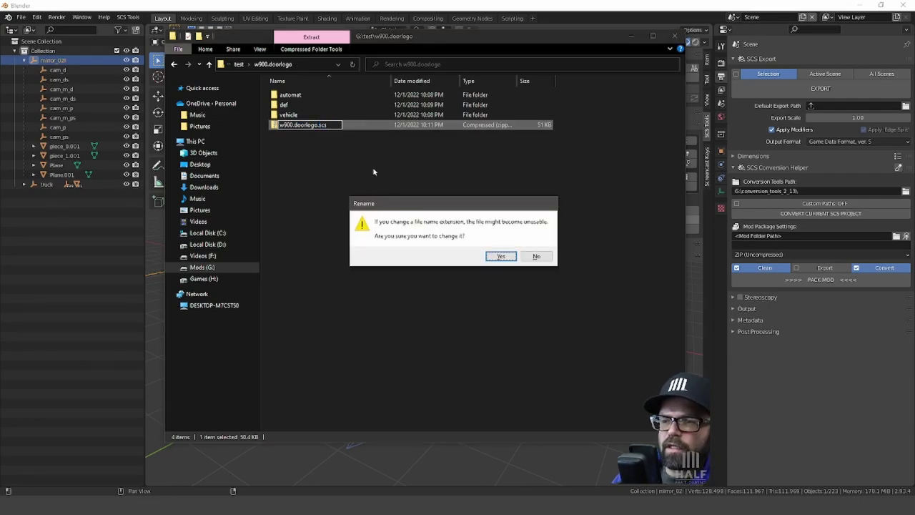
key(Return)
Step: Copy w900.doorlogo.scs into Documents\American Truck Simulator\mod
right_click(298, 126)
click(322, 263)
click(203, 176)
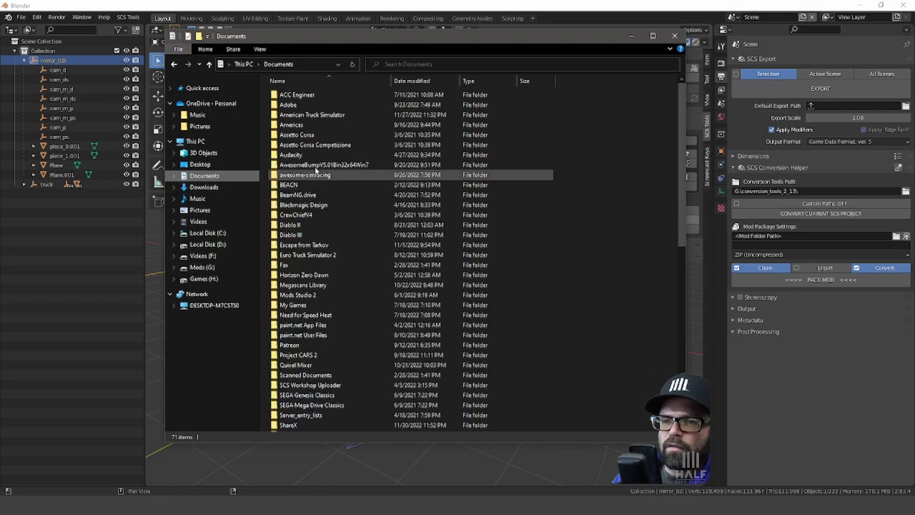
double_click(312, 114)
double_click(301, 105)
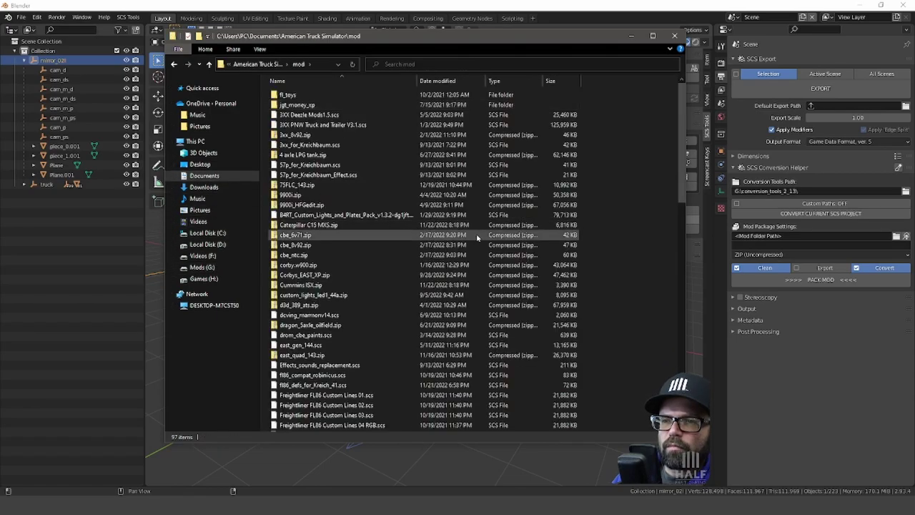
right_click(618, 170)
click(641, 237)
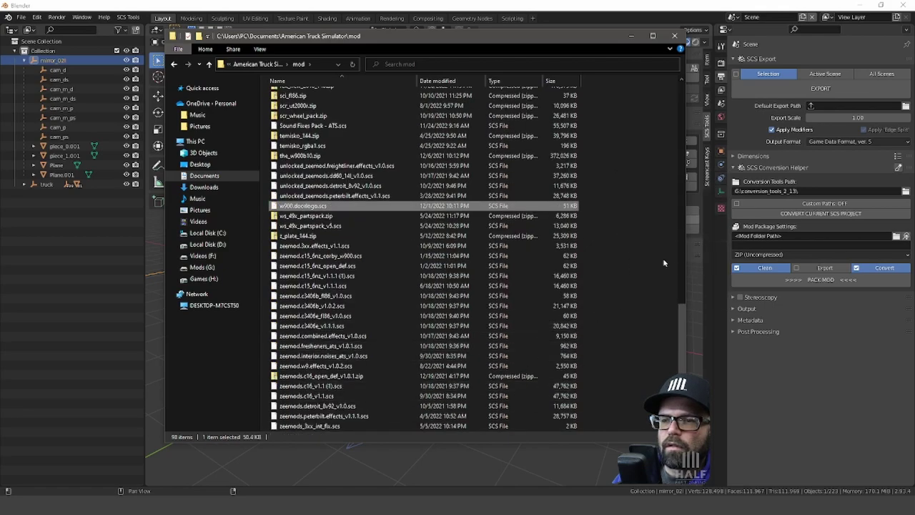
click(615, 266)
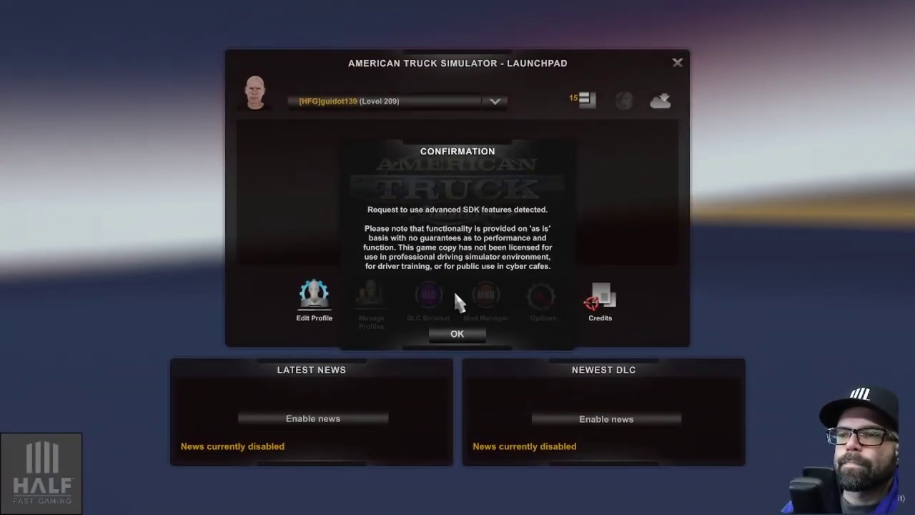
Step: Dismiss the SDK notice and pick the $115,565 W900 Day Cab at Utah's Kenworth dealer
click(472, 334)
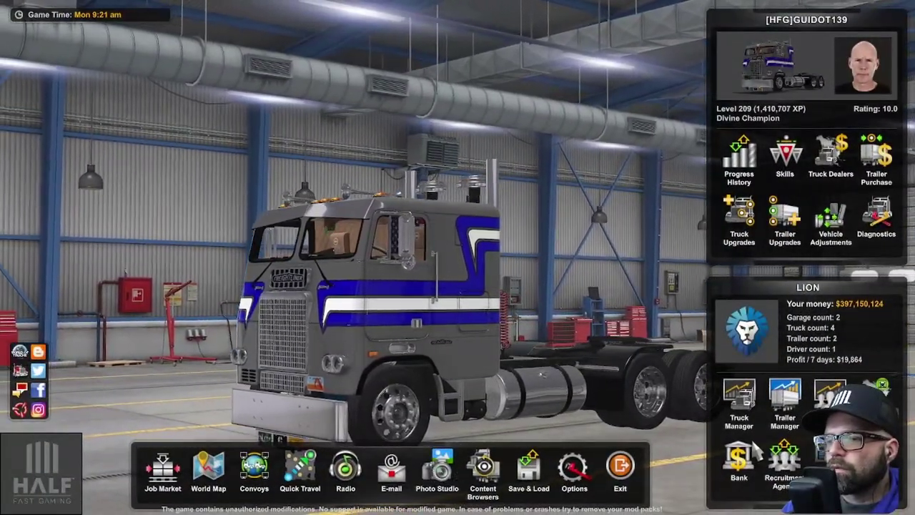
click(835, 176)
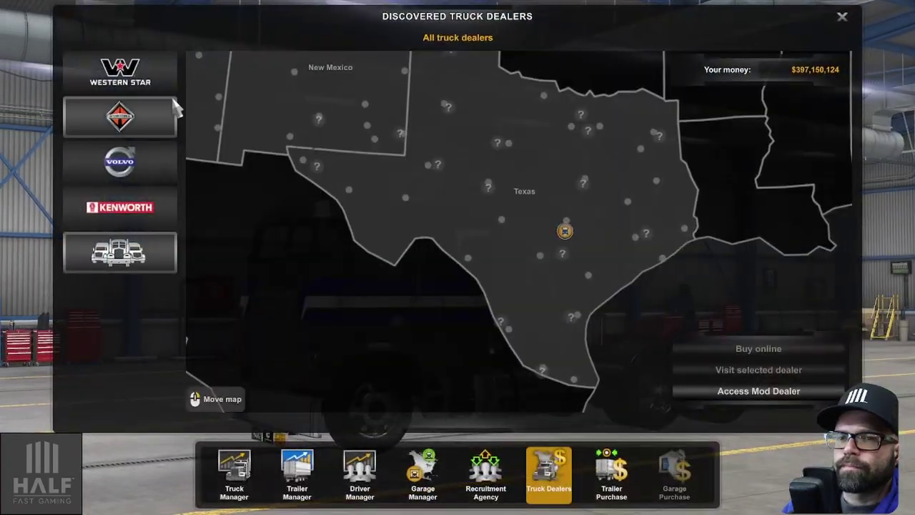
click(154, 207)
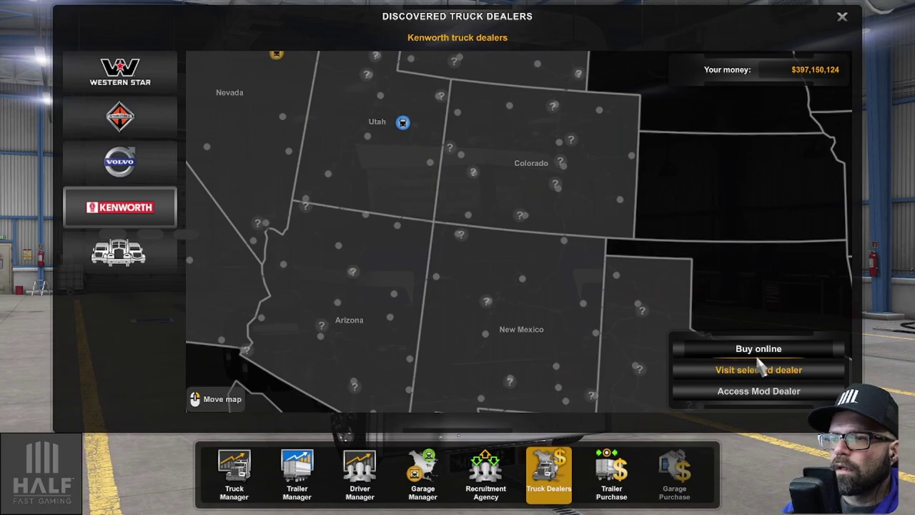
click(759, 369)
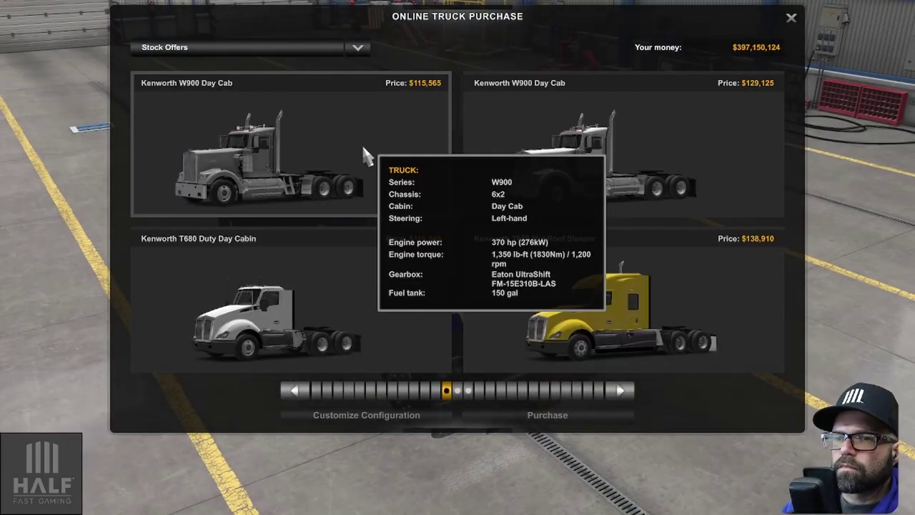
click(362, 143)
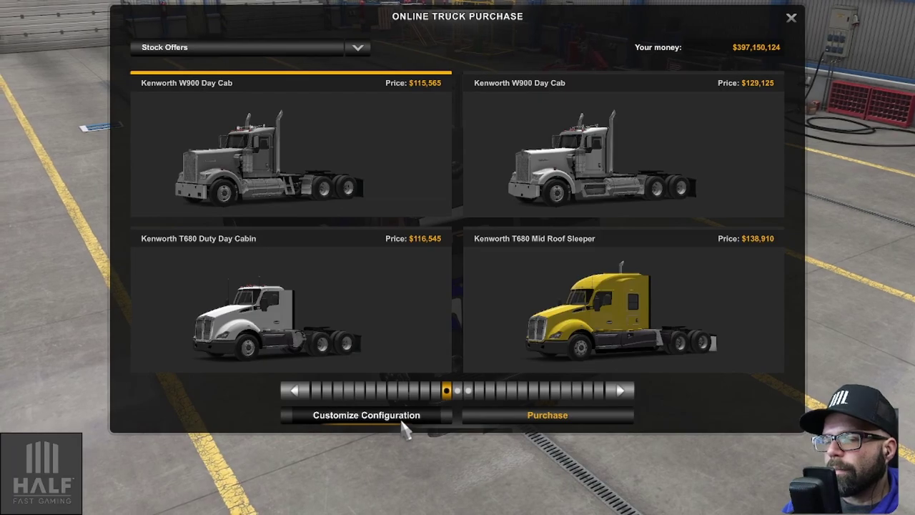
Step: Fit the $370 Standard with Logo mirrors under Accessories and orbit to see the door logo
click(402, 421)
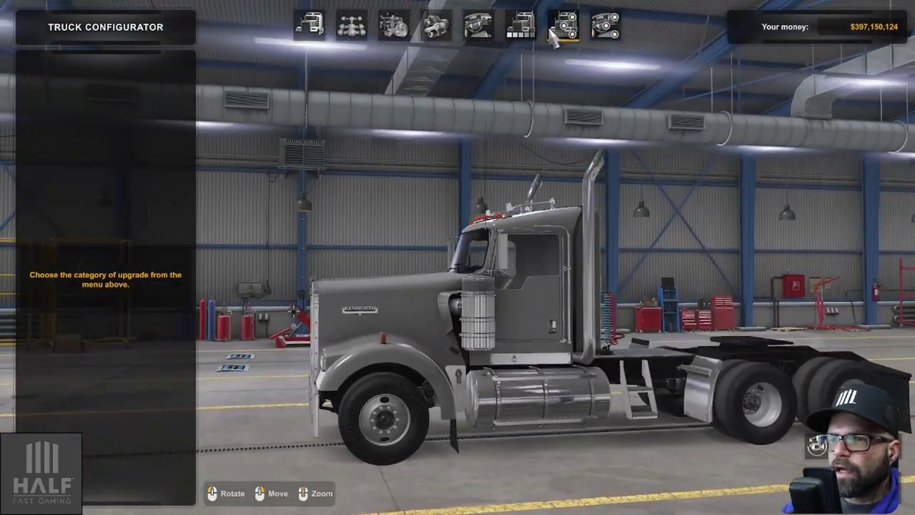
click(558, 32)
click(506, 258)
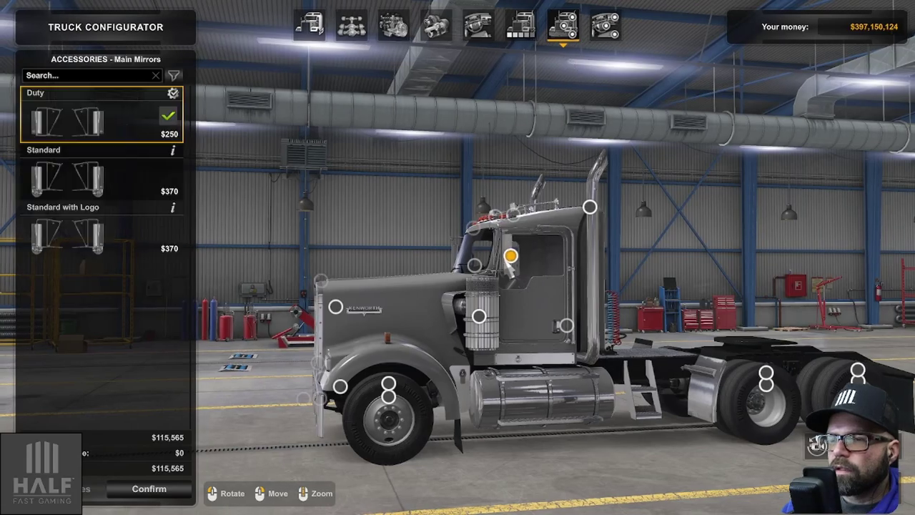
click(78, 230)
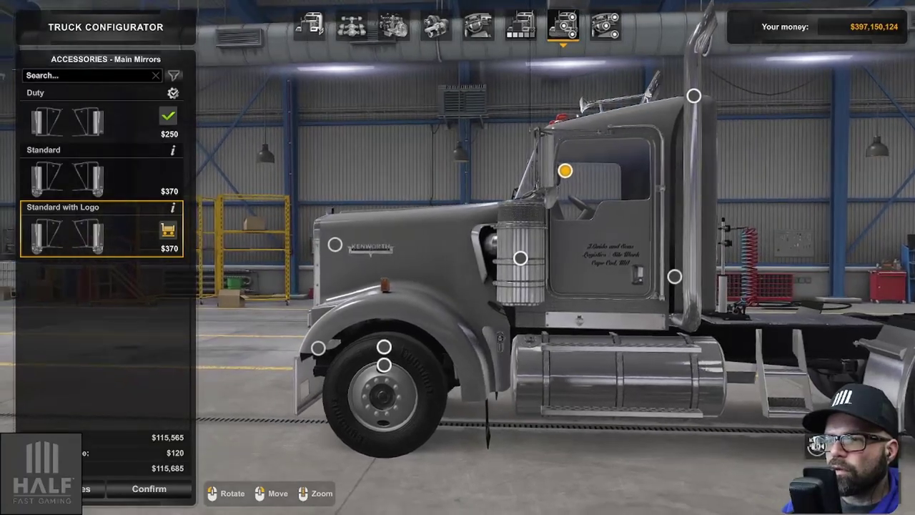
mouse_move(544, 380)
mouse_down()
mouse_move(690, 377)
mouse_move(500, 380)
mouse_up()
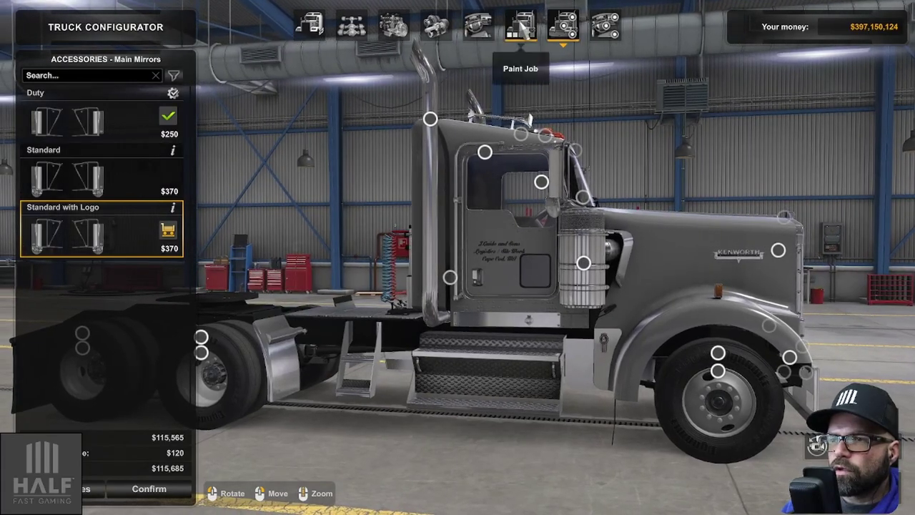
Step: Preview the red, Horizon, Flair and Serenity paint jobs on the W900
click(520, 25)
click(88, 296)
scroll(121, 279, down, 4)
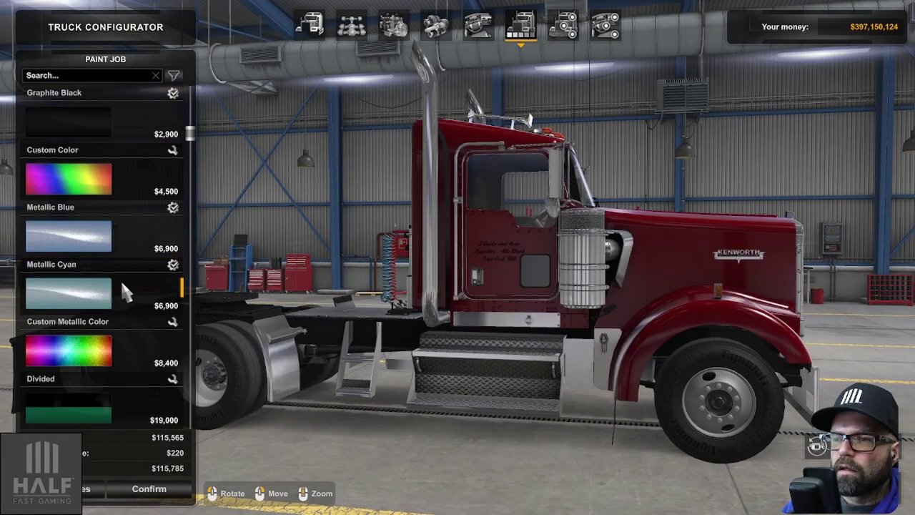
scroll(116, 278, down, 5)
click(116, 279)
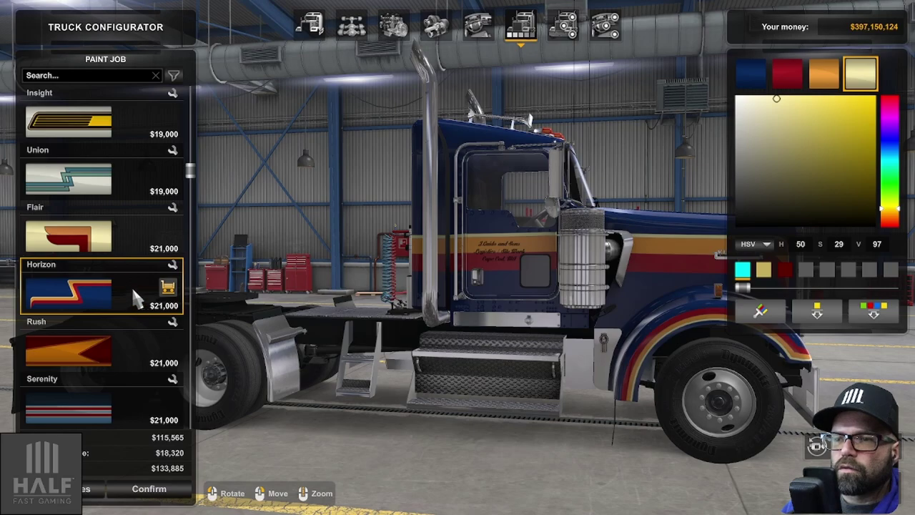
click(118, 247)
scroll(107, 301, down, 2)
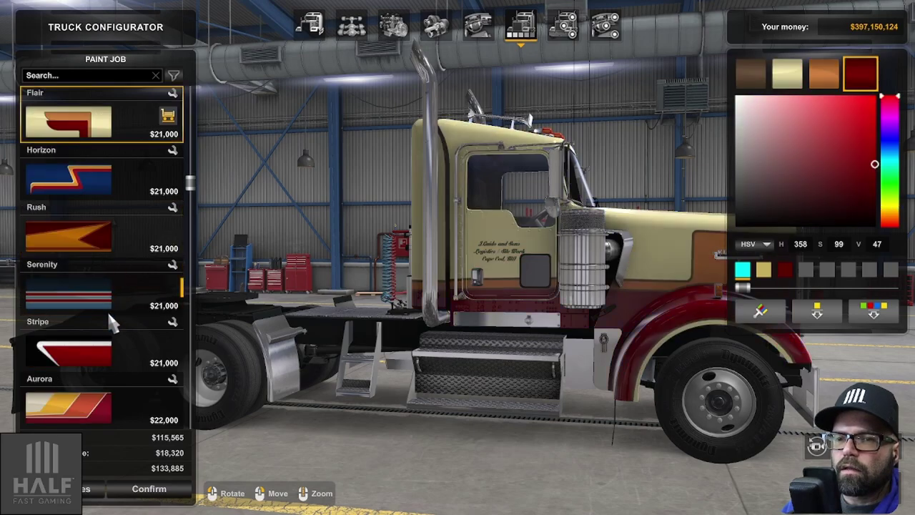
click(107, 309)
scroll(120, 335, down, 2)
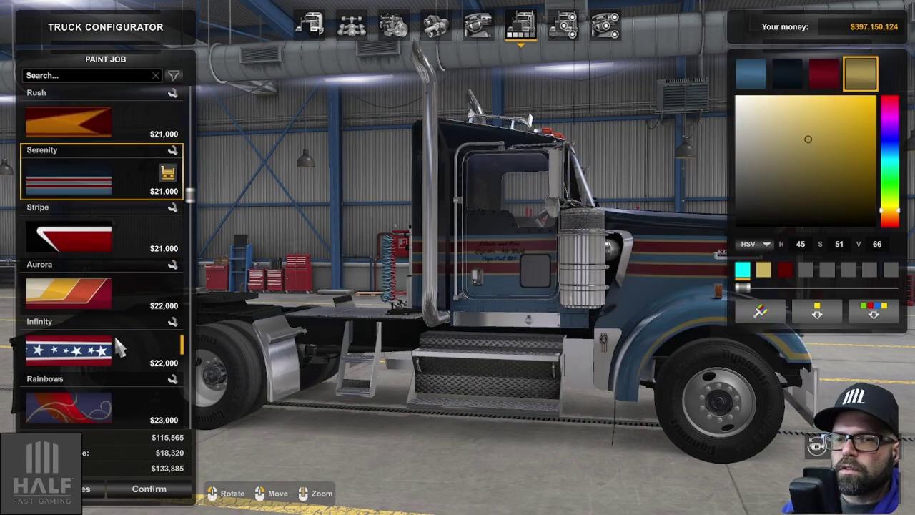
Step: Apply the Aurora paint job and view it from front and side angles
click(93, 293)
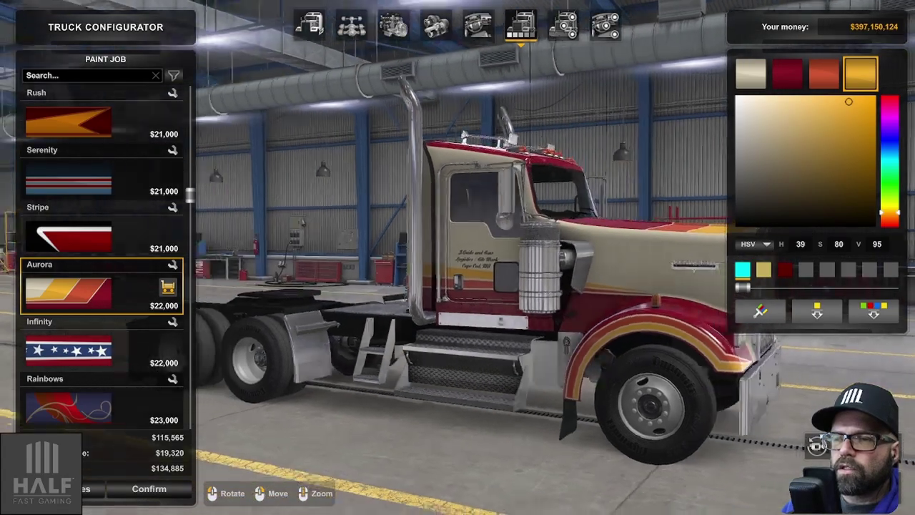
mouse_move(465, 308)
mouse_down()
mouse_move(351, 302)
mouse_move(218, 268)
mouse_move(585, 284)
mouse_move(722, 329)
mouse_up()
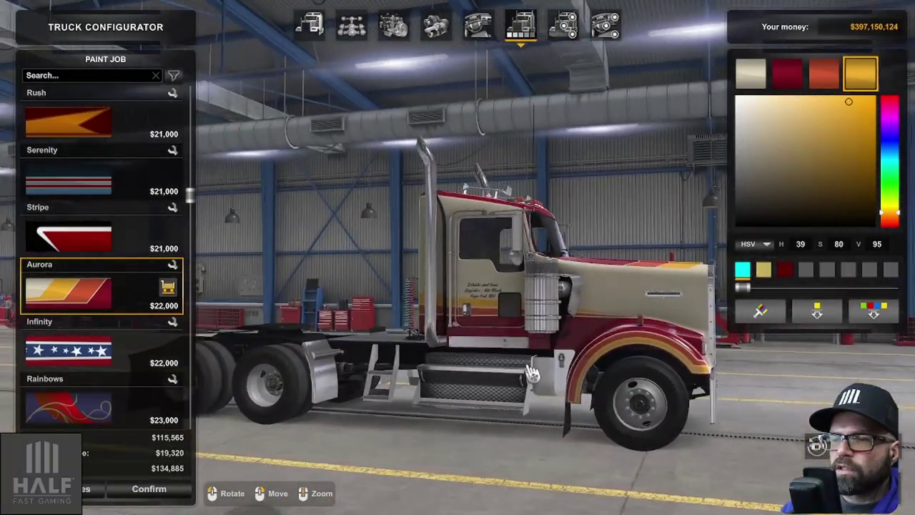
mouse_move(474, 290)
mouse_down()
mouse_move(350, 289)
mouse_move(515, 289)
mouse_move(487, 289)
mouse_move(604, 360)
mouse_up()
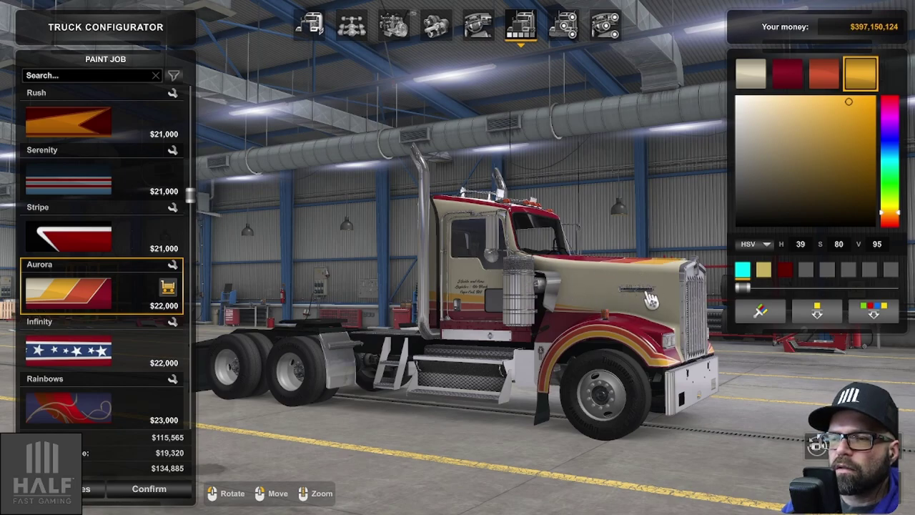
mouse_move(475, 393)
mouse_down()
mouse_move(336, 395)
mouse_move(390, 356)
mouse_up()
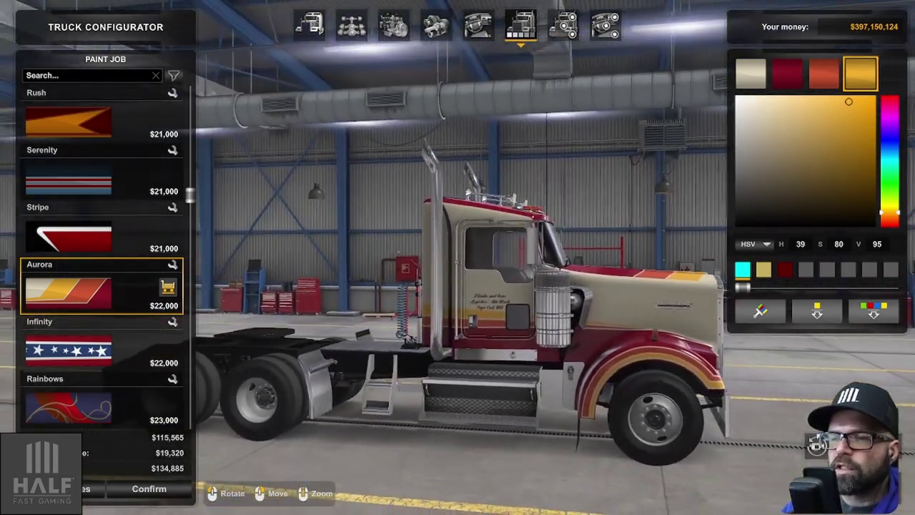